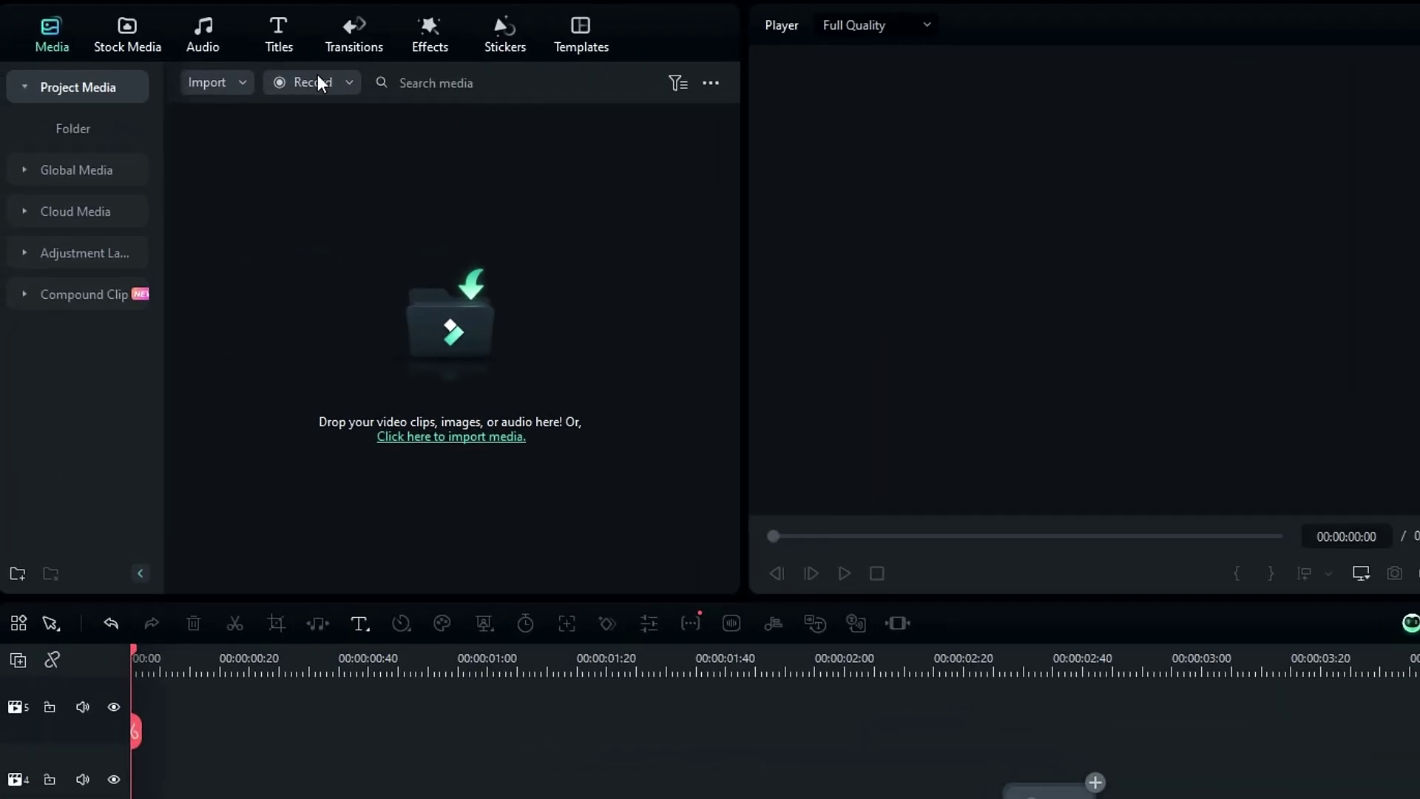
# Step: Add the Default Title from the Titles library to the timeline
pyautogui.click(296, 46)
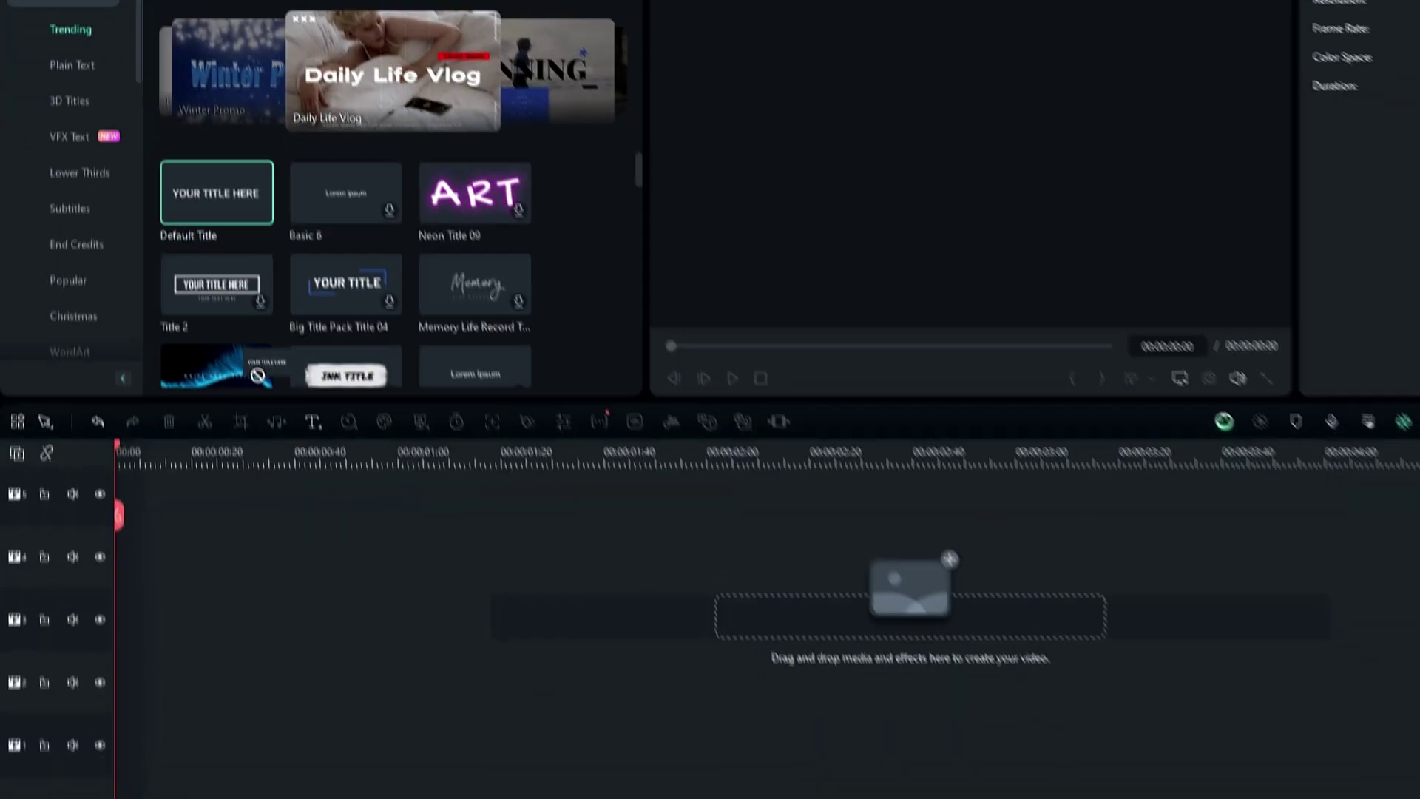
pyautogui.click(299, 380)
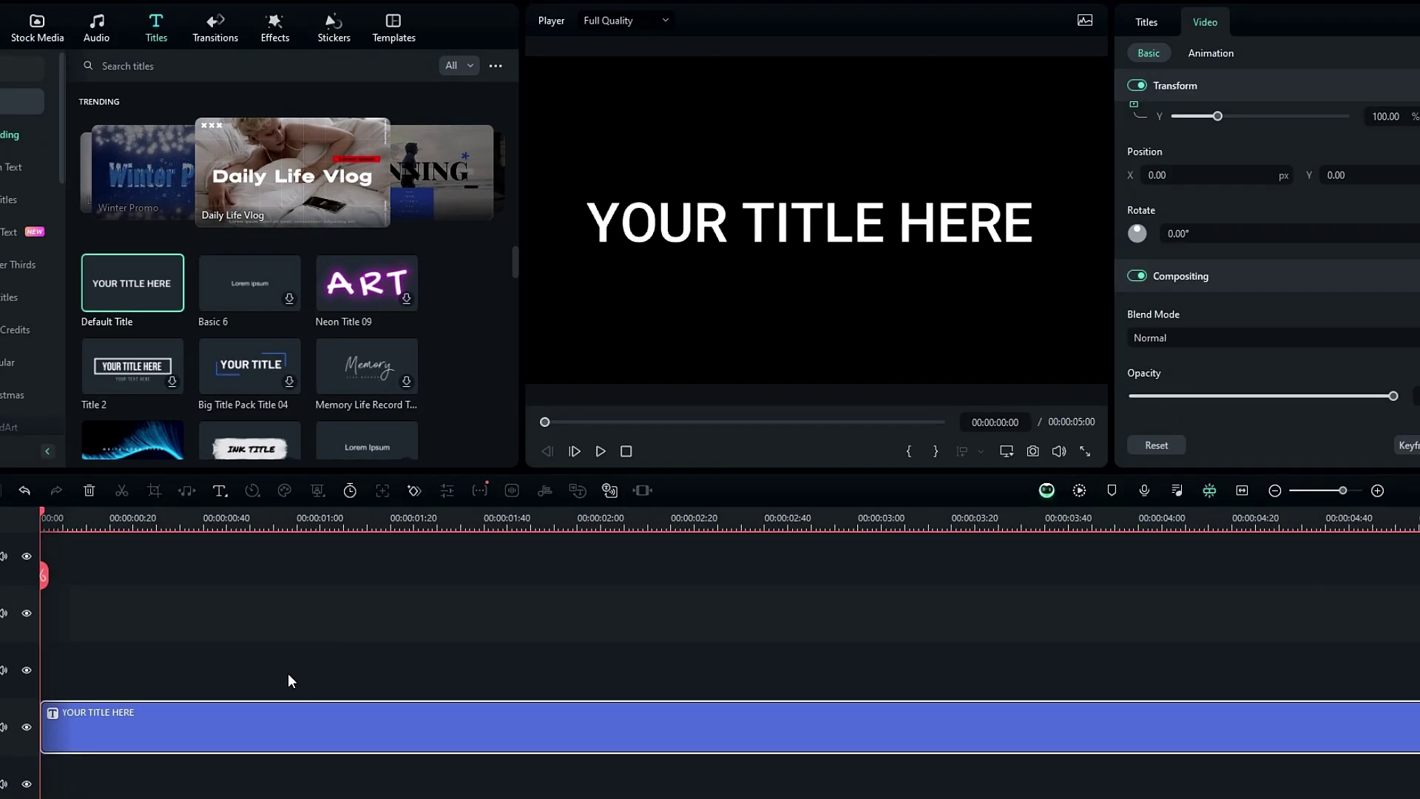
pyautogui.scroll(-2, 303, 621)
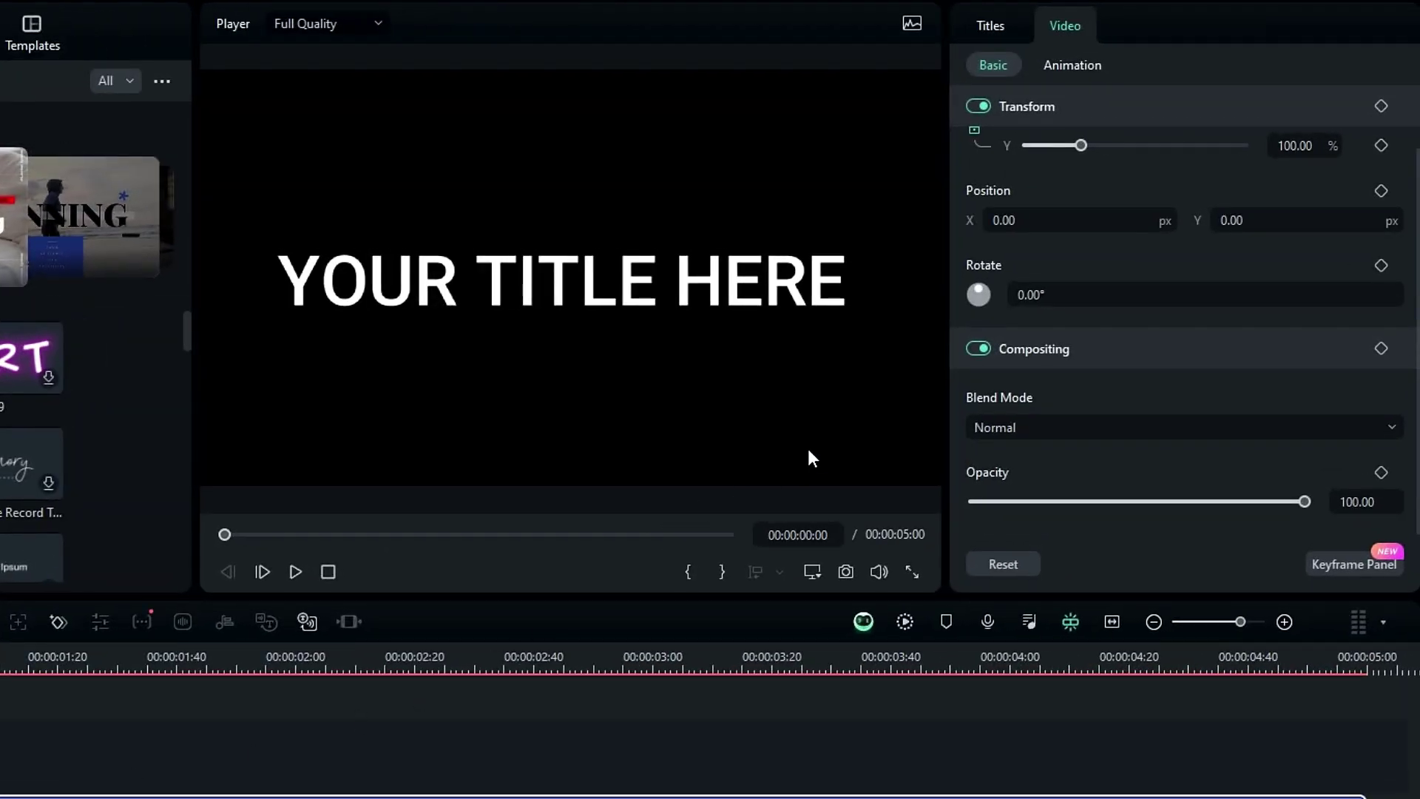
pyautogui.scroll(2, 1156, 236)
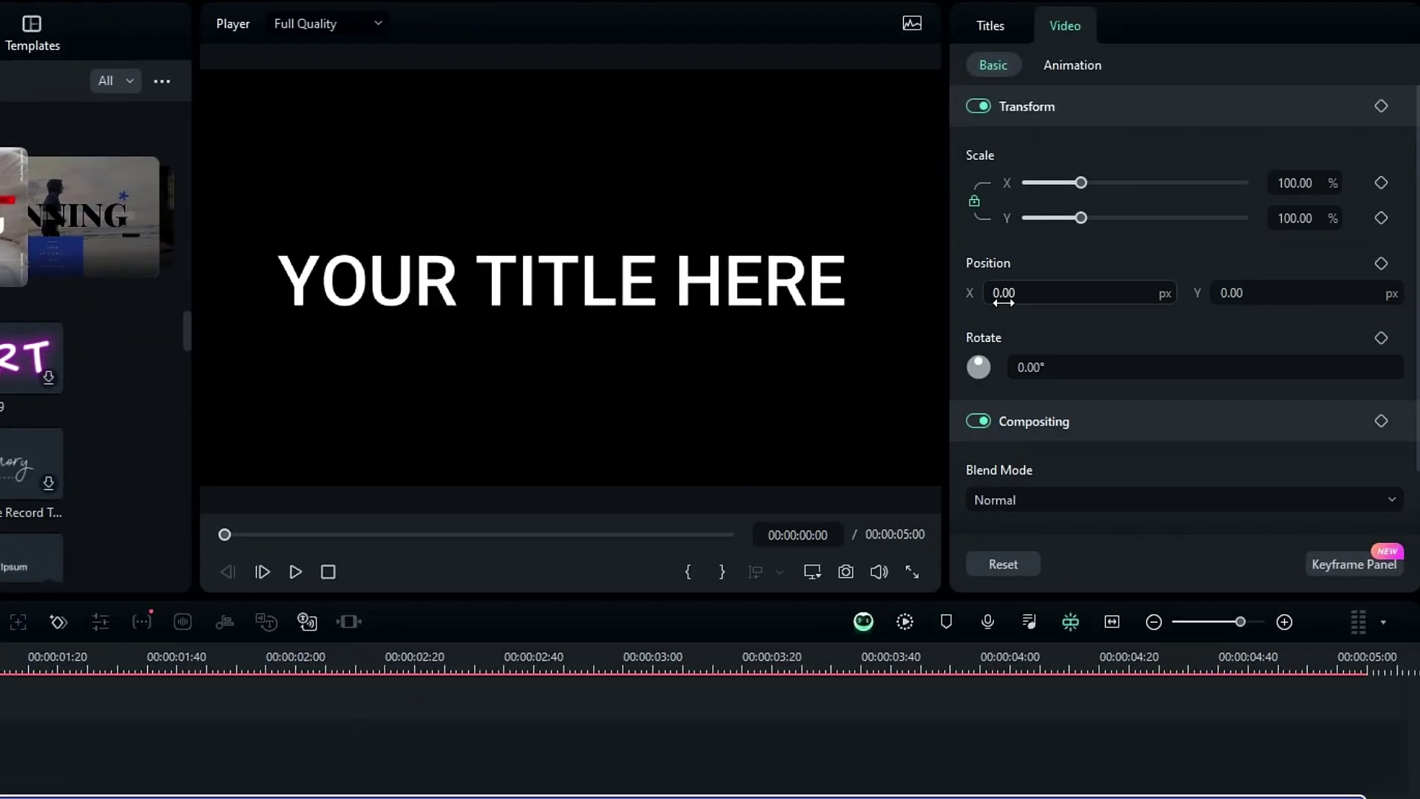
# Step: Replace the placeholder title text with CREATIVE
pyautogui.click(978, 27)
pyautogui.click(1093, 158)
pyautogui.moveTo(1093, 158); pyautogui.dragTo(948, 156)
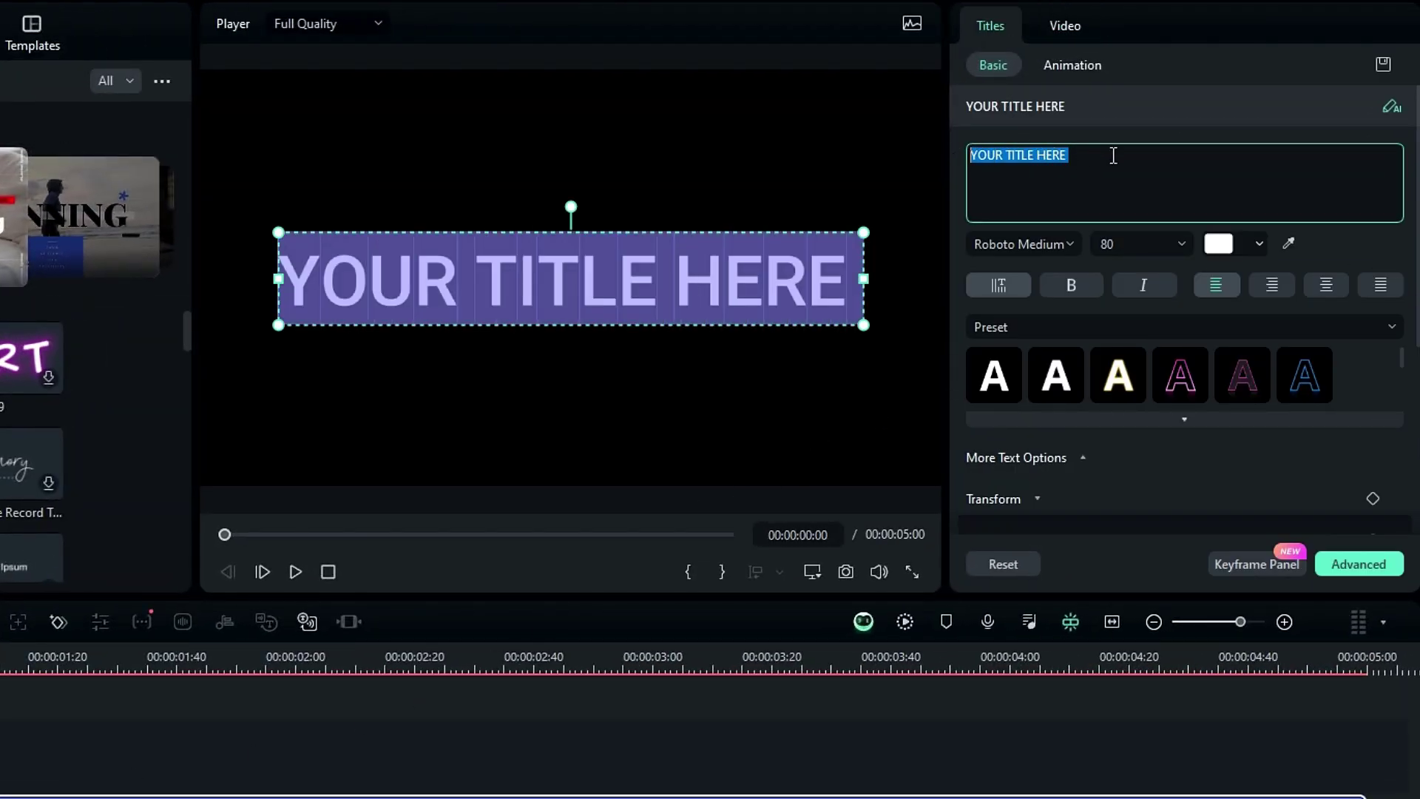
pyautogui.write('CREATIVE')
# Step: Set the title font to Montserrat Black and scrub to preview it
pyautogui.click(1023, 244)
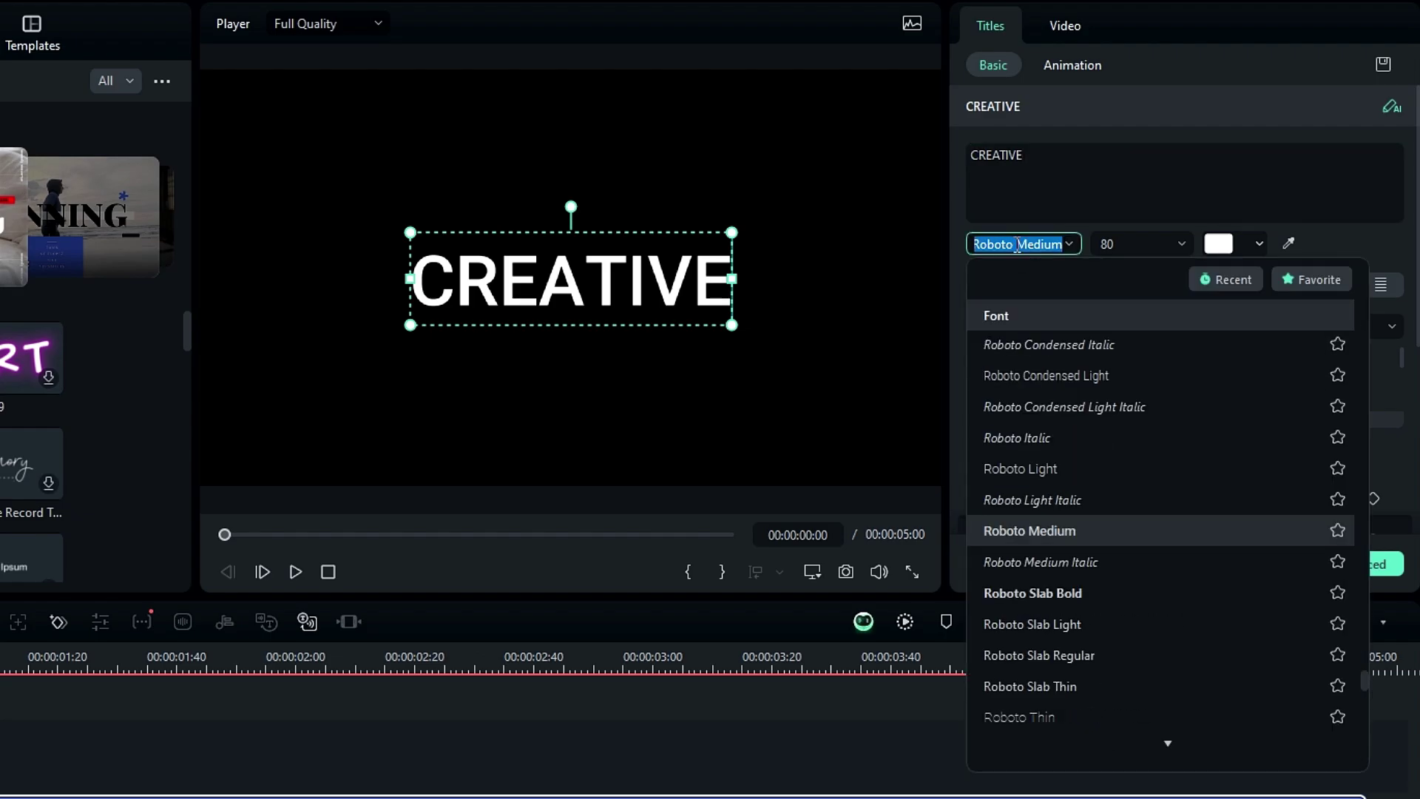
pyautogui.write('mont')
pyautogui.click(1057, 372)
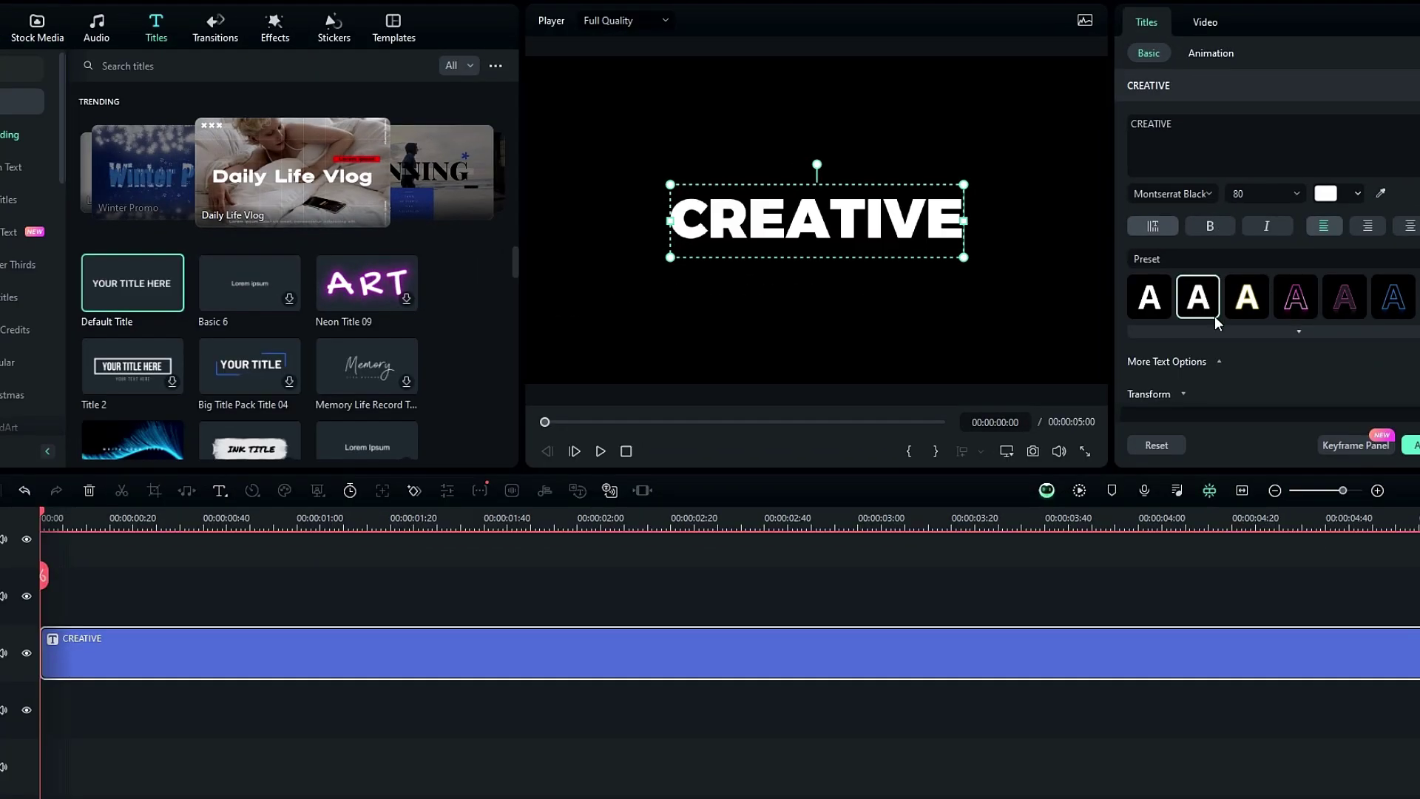
pyautogui.moveTo(342, 515); pyautogui.dragTo(186, 525)
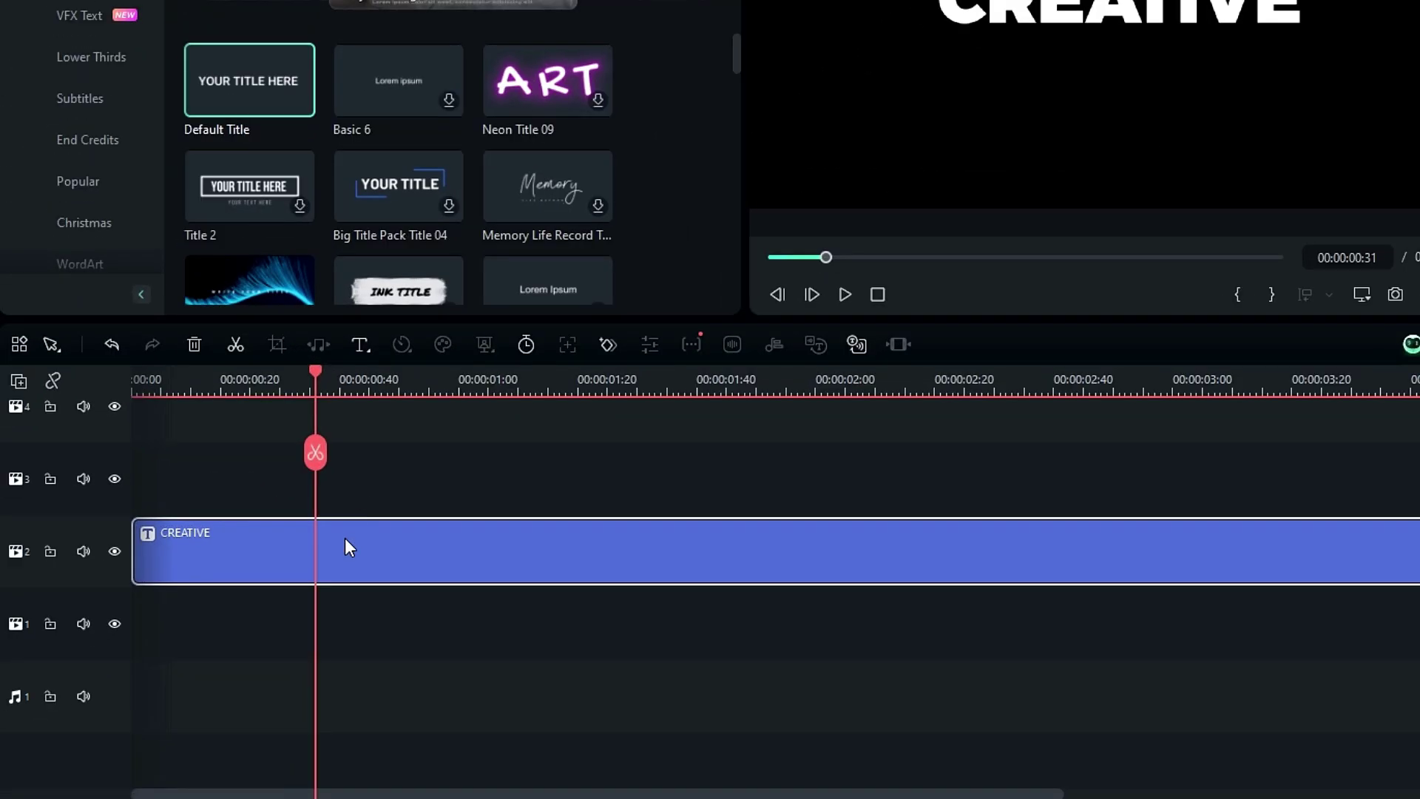
# Step: Paste two copies of the CREATIVE title onto the tracks above
pyautogui.moveTo(204, 387); pyautogui.dragTo(132, 386)
pyautogui.hotkey('ctrl', 'v')
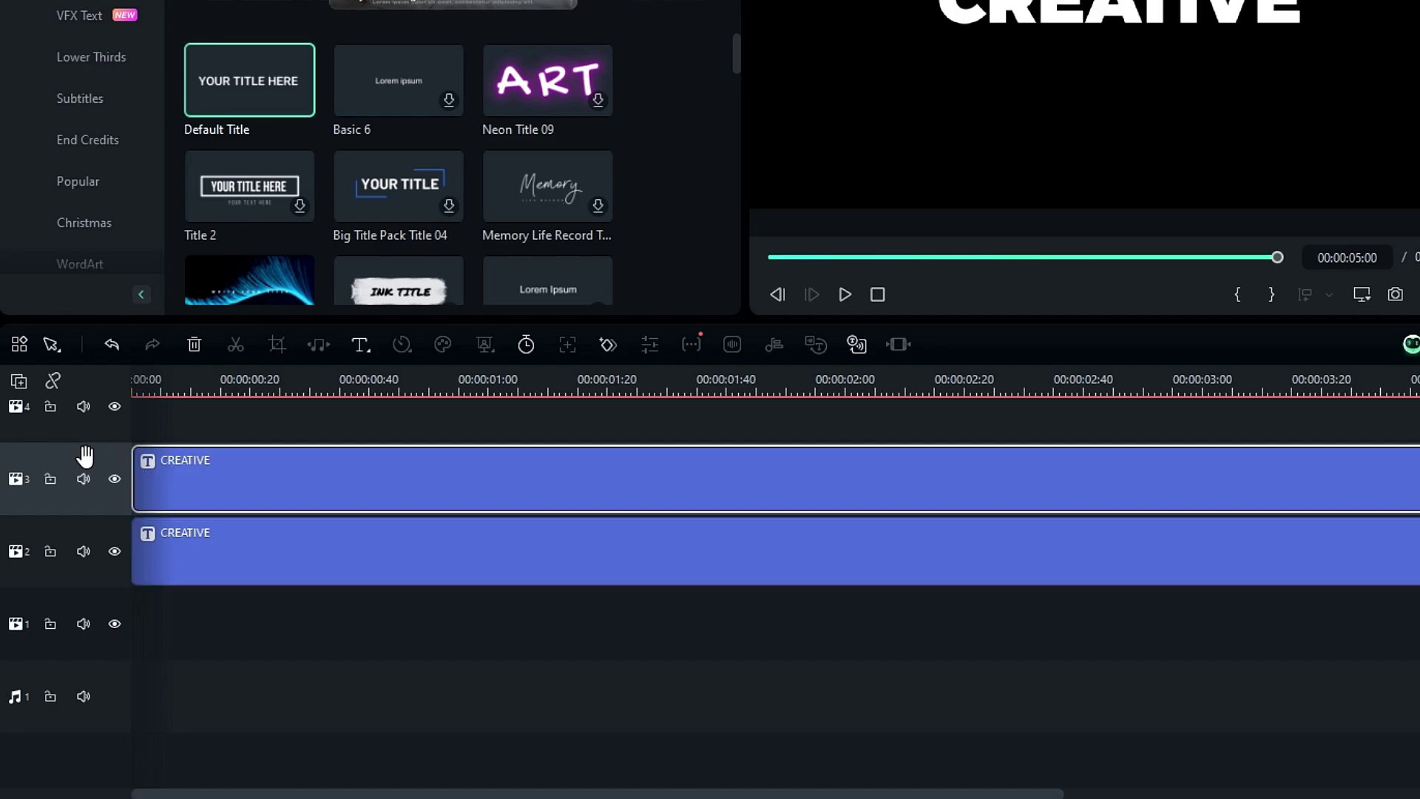
pyautogui.moveTo(143, 390); pyautogui.dragTo(89, 394)
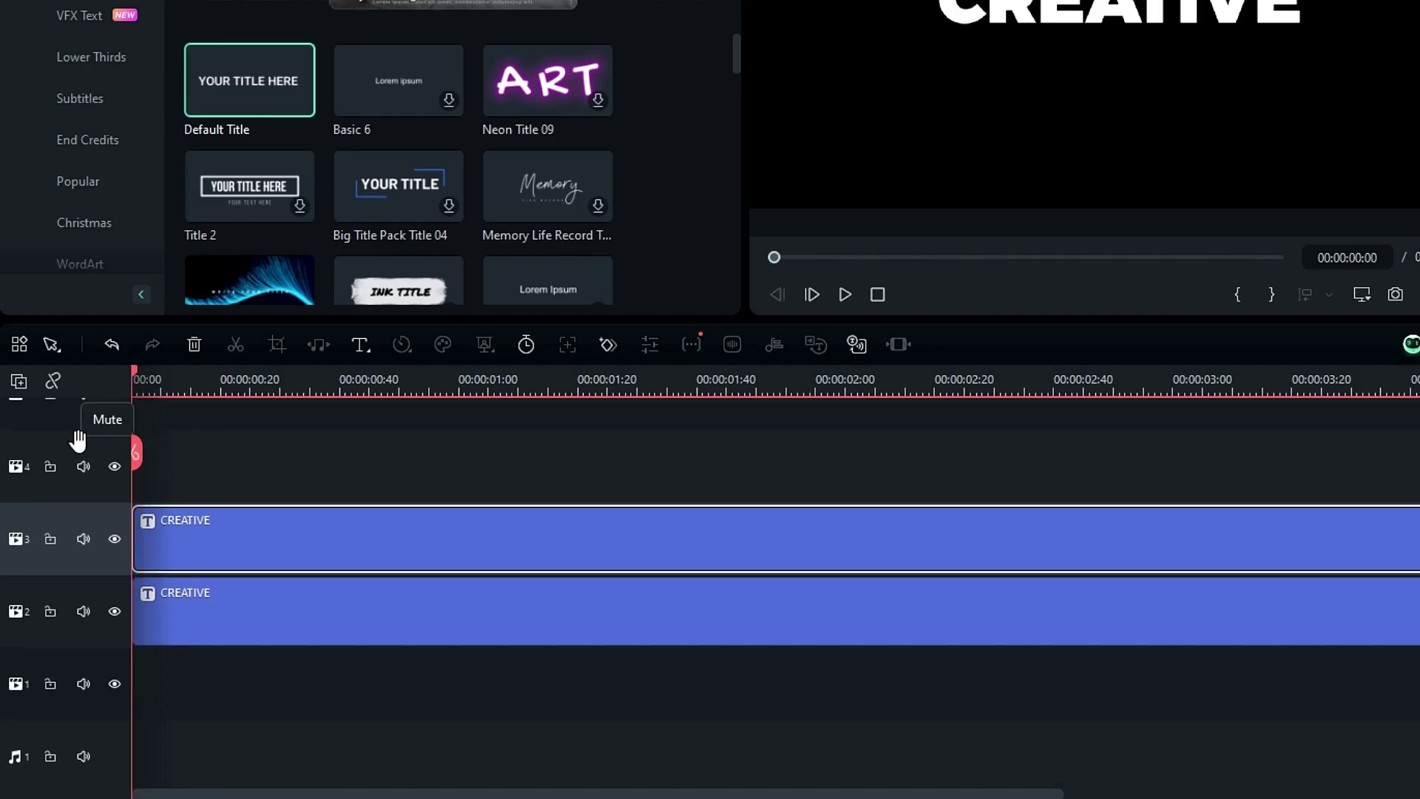
pyautogui.hotkey('ctrl', 'v')
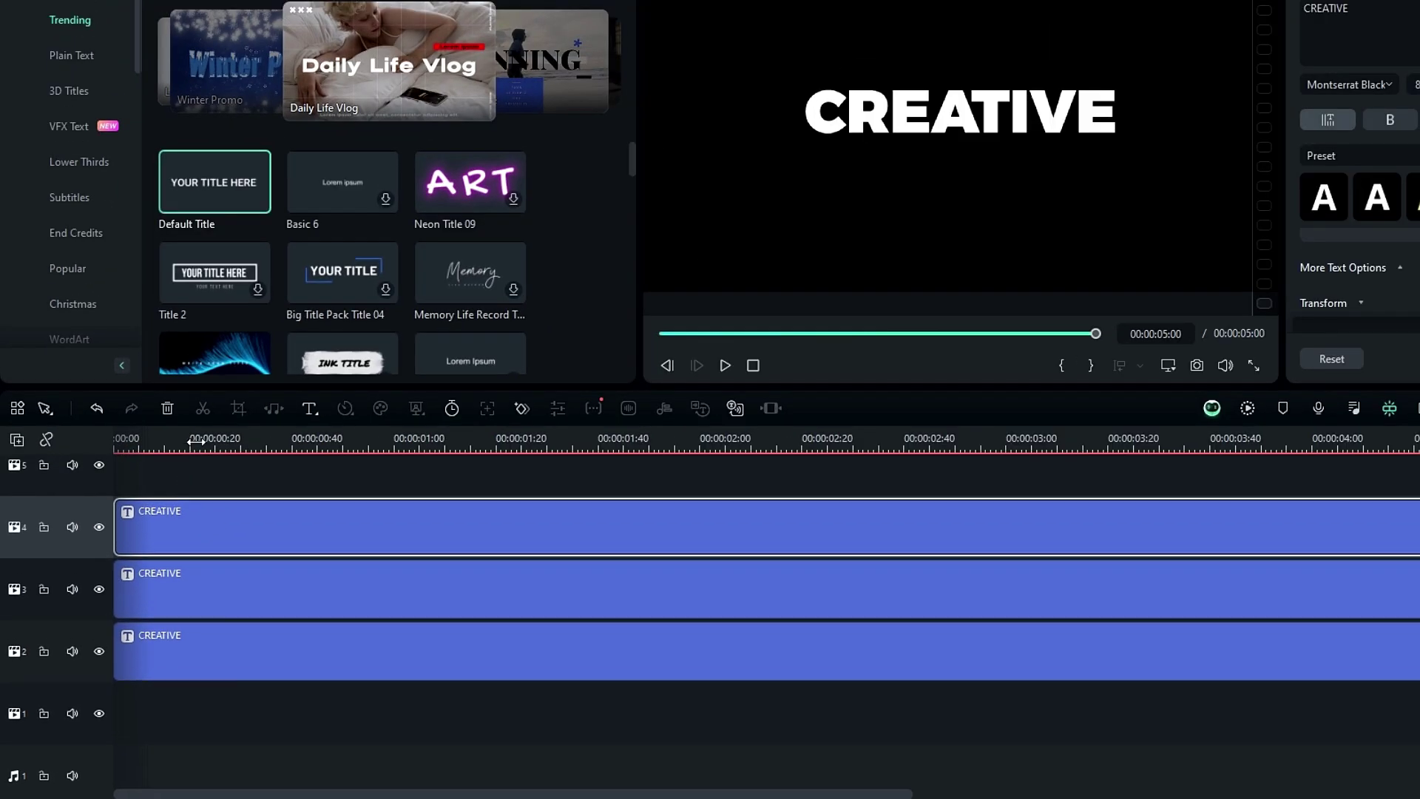
# Step: Give the top CREATIVE clip a purple colour mark and the middle clip a tan one
pyautogui.moveTo(196, 439); pyautogui.dragTo(291, 439)
pyautogui.rightClick(233, 521)
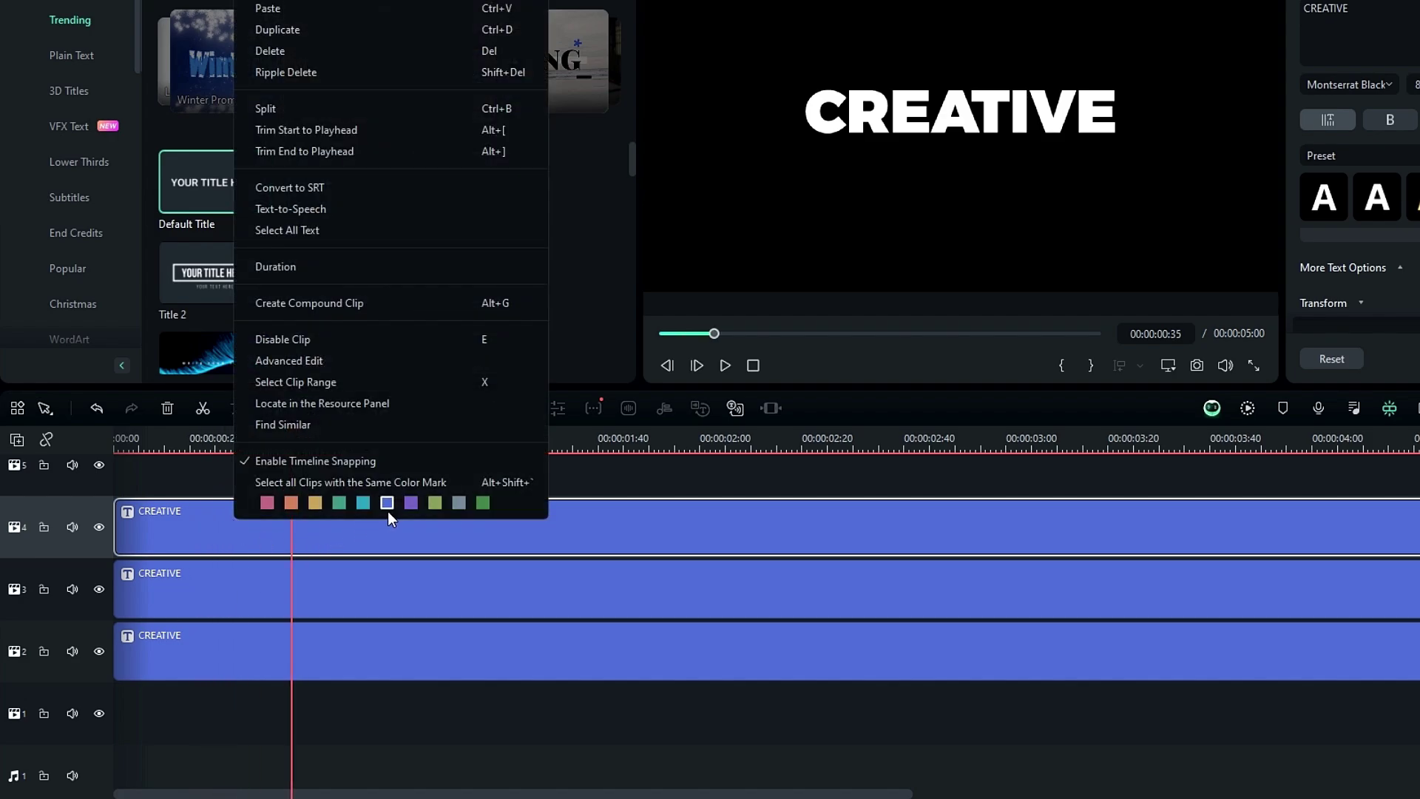
pyautogui.click(411, 503)
pyautogui.click(299, 571)
pyautogui.rightClick(299, 571)
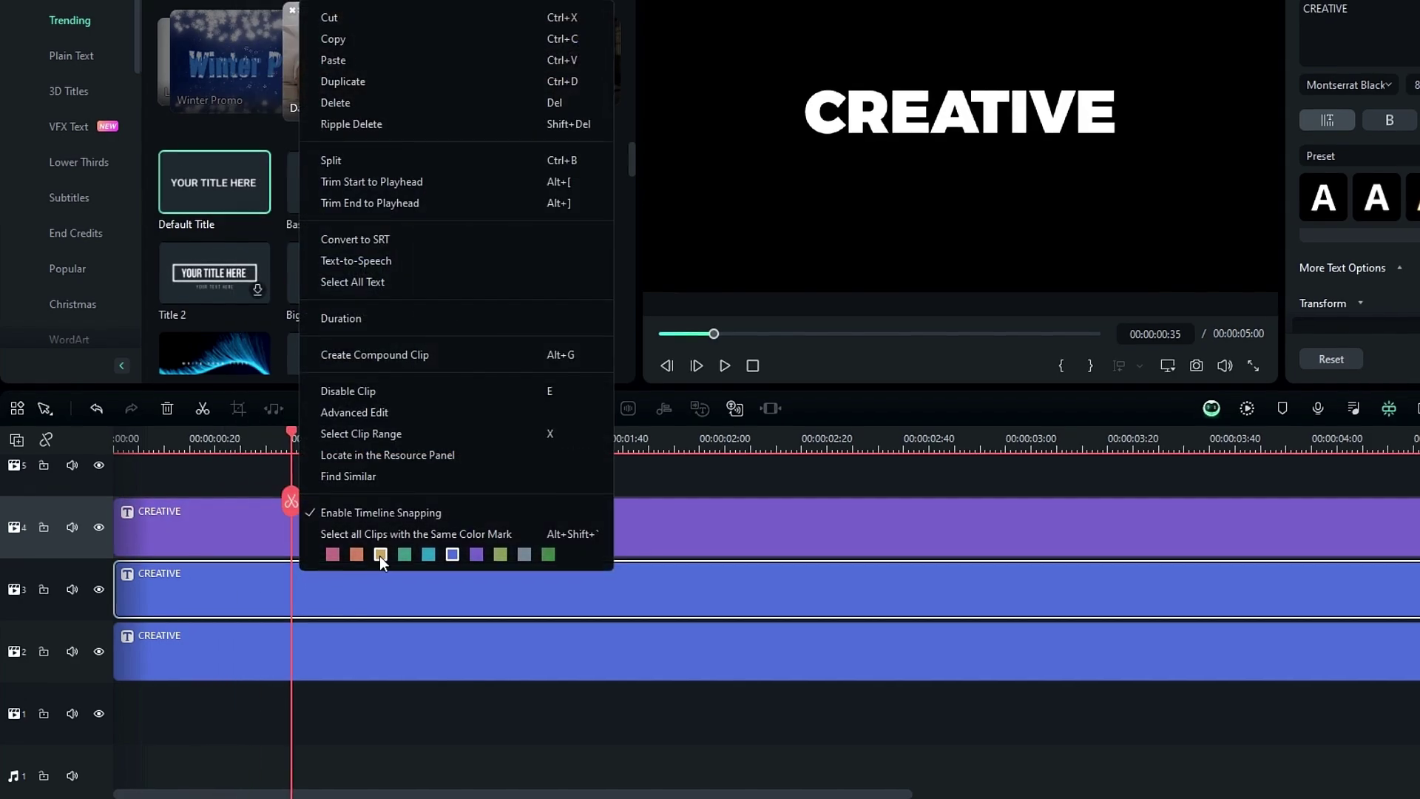
pyautogui.click(379, 555)
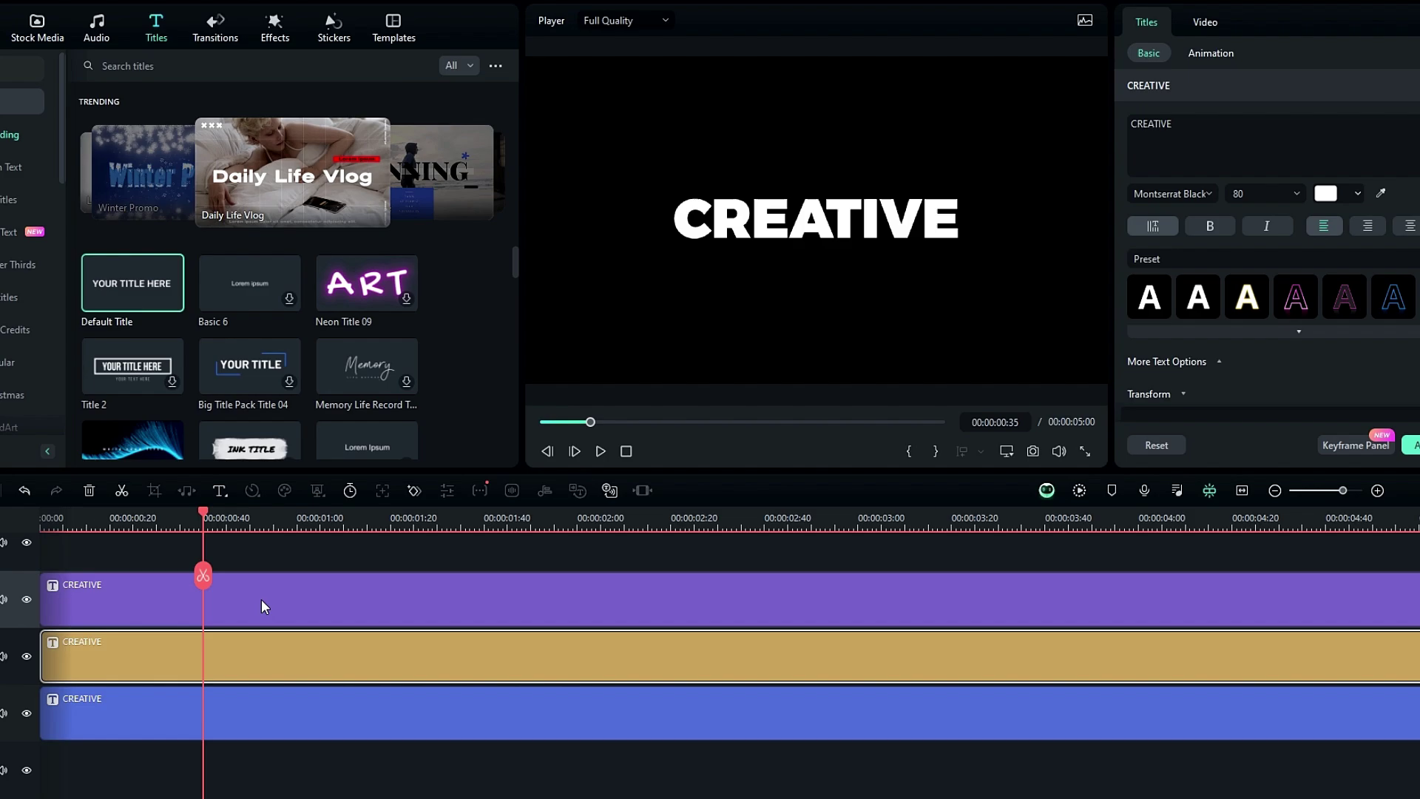
pyautogui.click(252, 590)
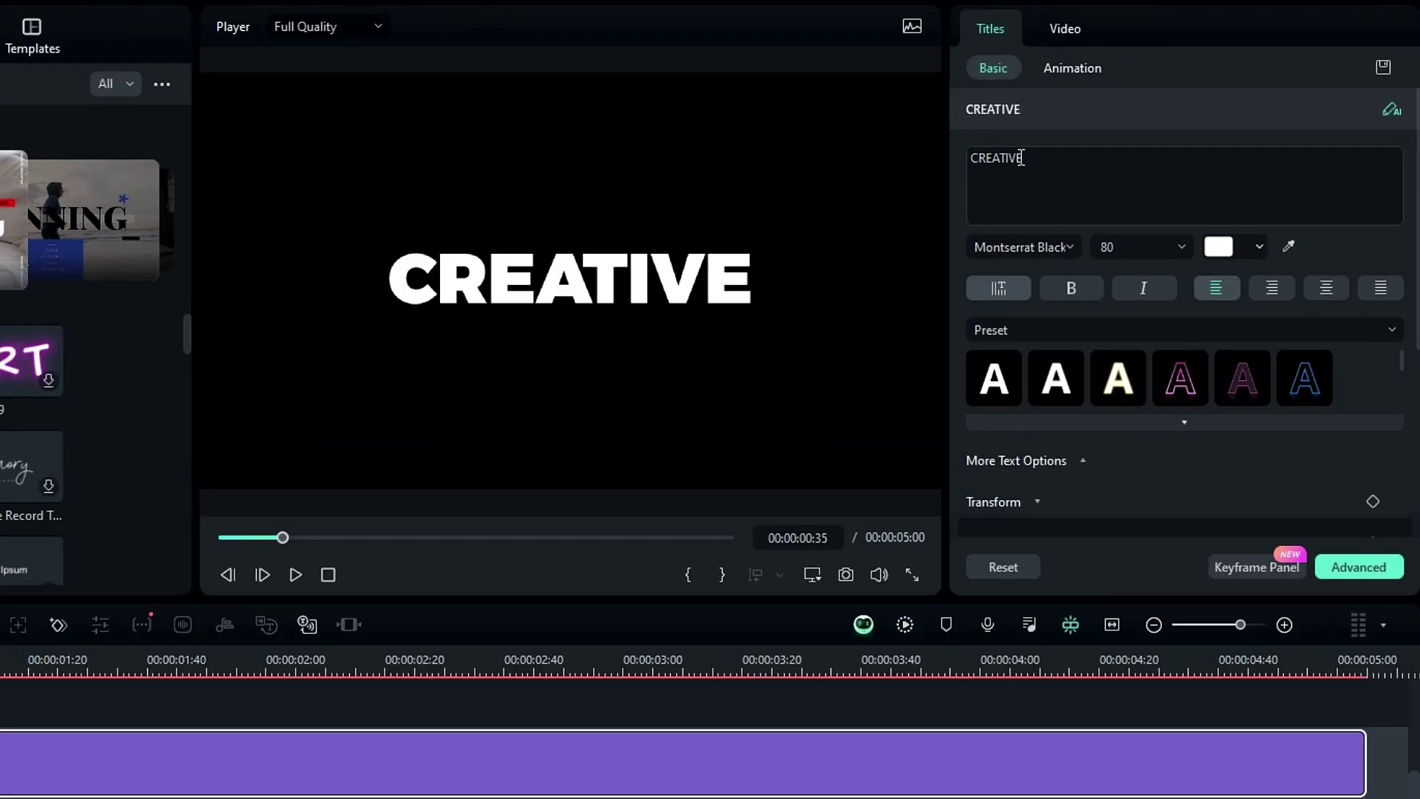
# Step: Shorten the top title's text to E and the middle title's text to CREATIV
pyautogui.click(1021, 158)
pyautogui.press('BackSpace')
pyautogui.press('BackSpace')
pyautogui.press('BackSpace')
pyautogui.press('BackSpace')
pyautogui.press('BackSpace')
pyautogui.press('BackSpace')
pyautogui.press('BackSpace')
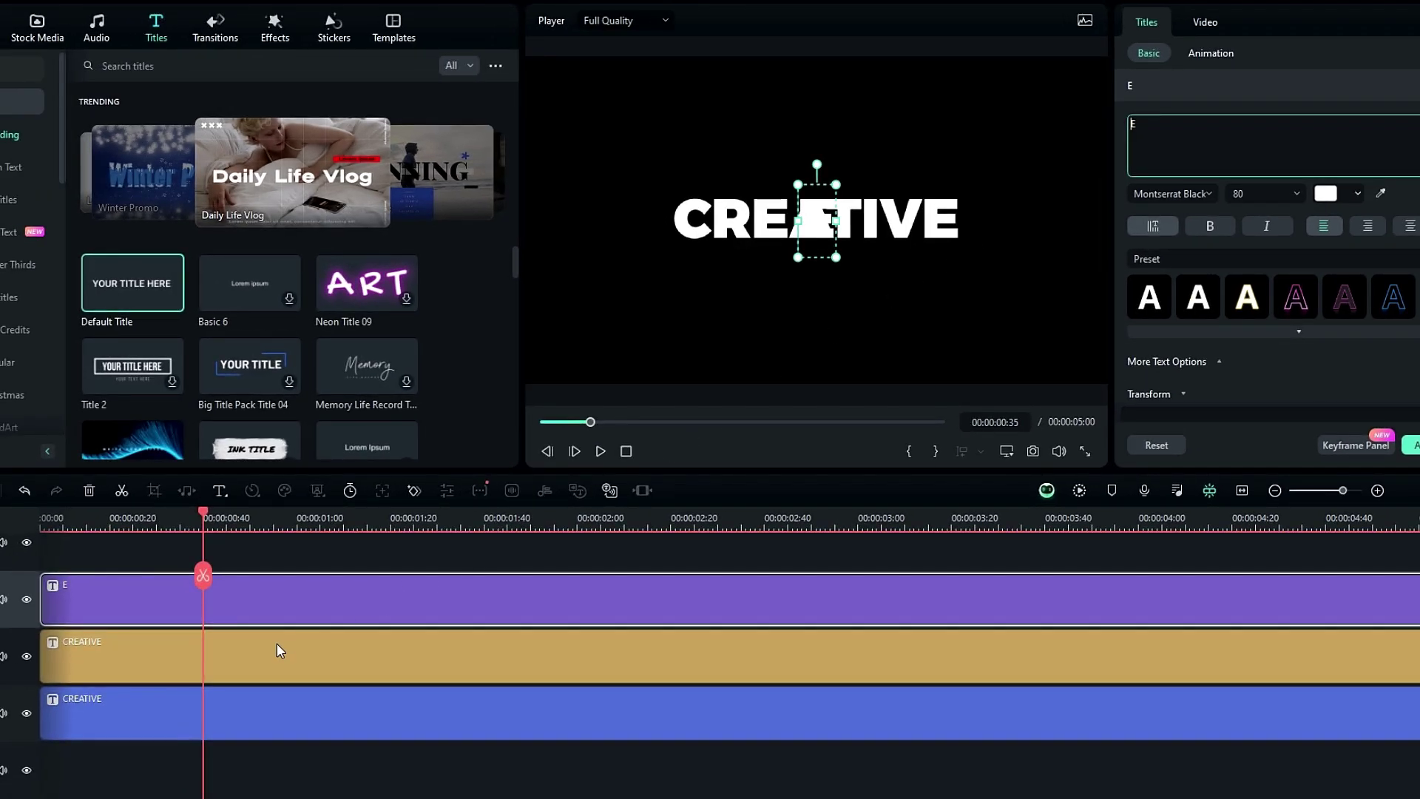
pyautogui.click(277, 650)
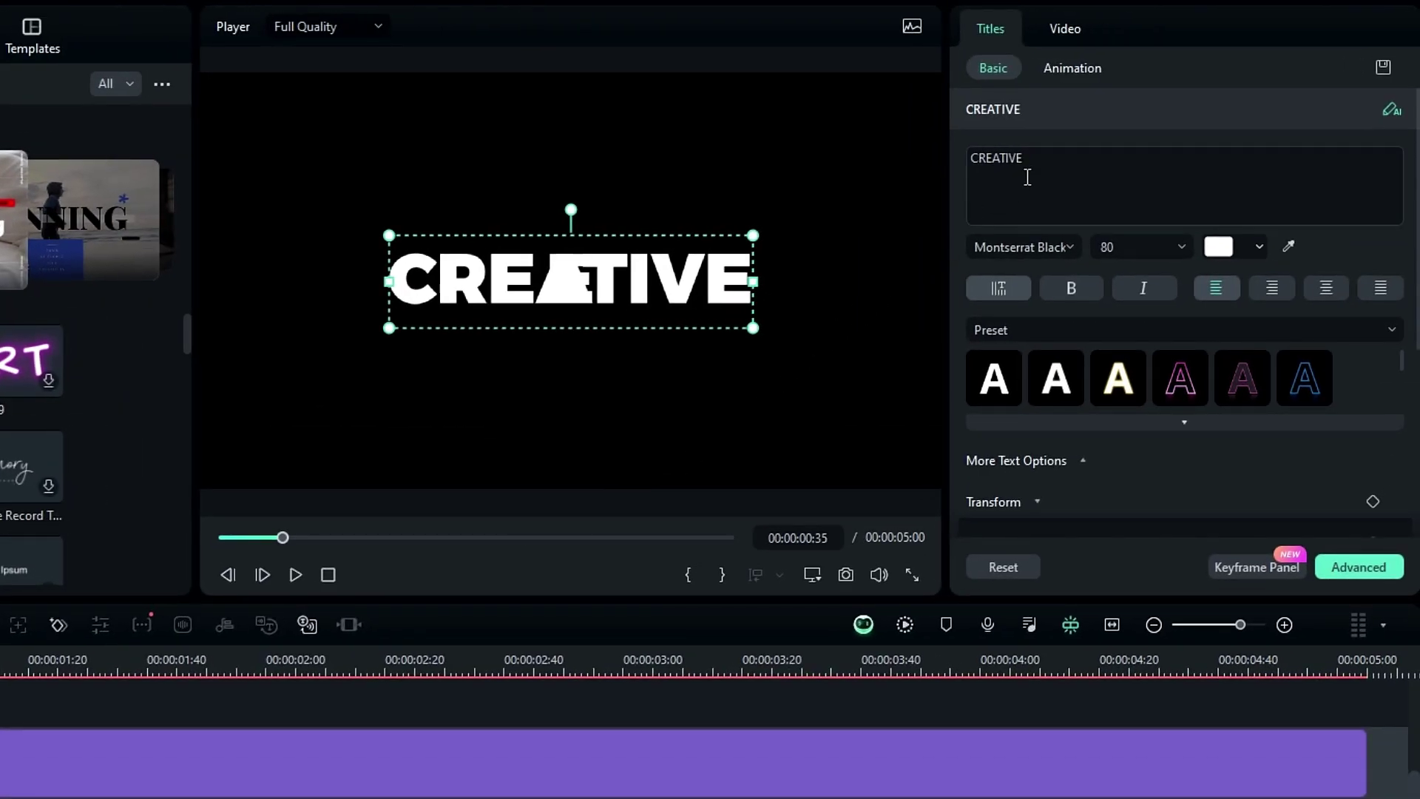
pyautogui.click(1035, 163)
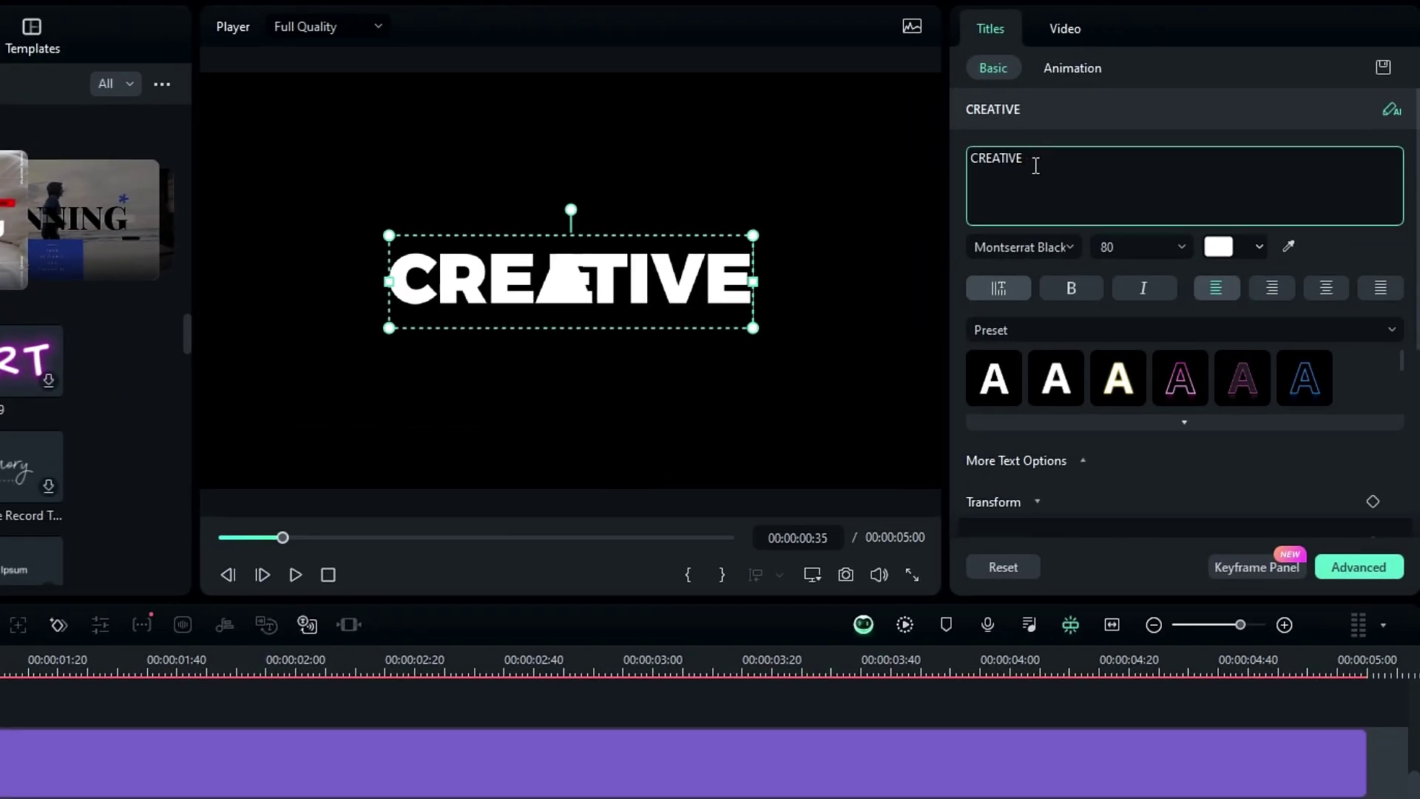
pyautogui.press('BackSpace')
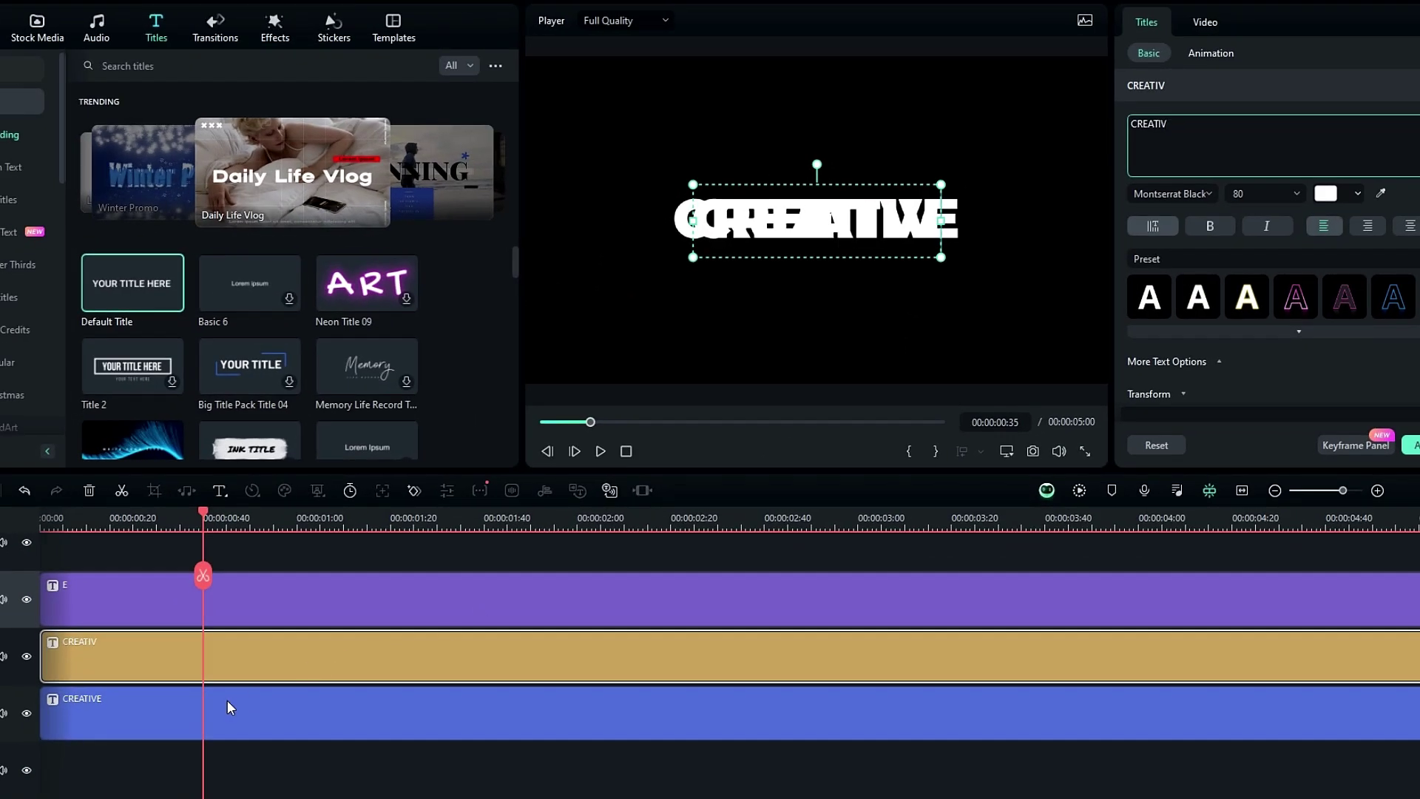
# Step: Set the bottom CREATIVE title's text colour to dark red
pyautogui.click(228, 703)
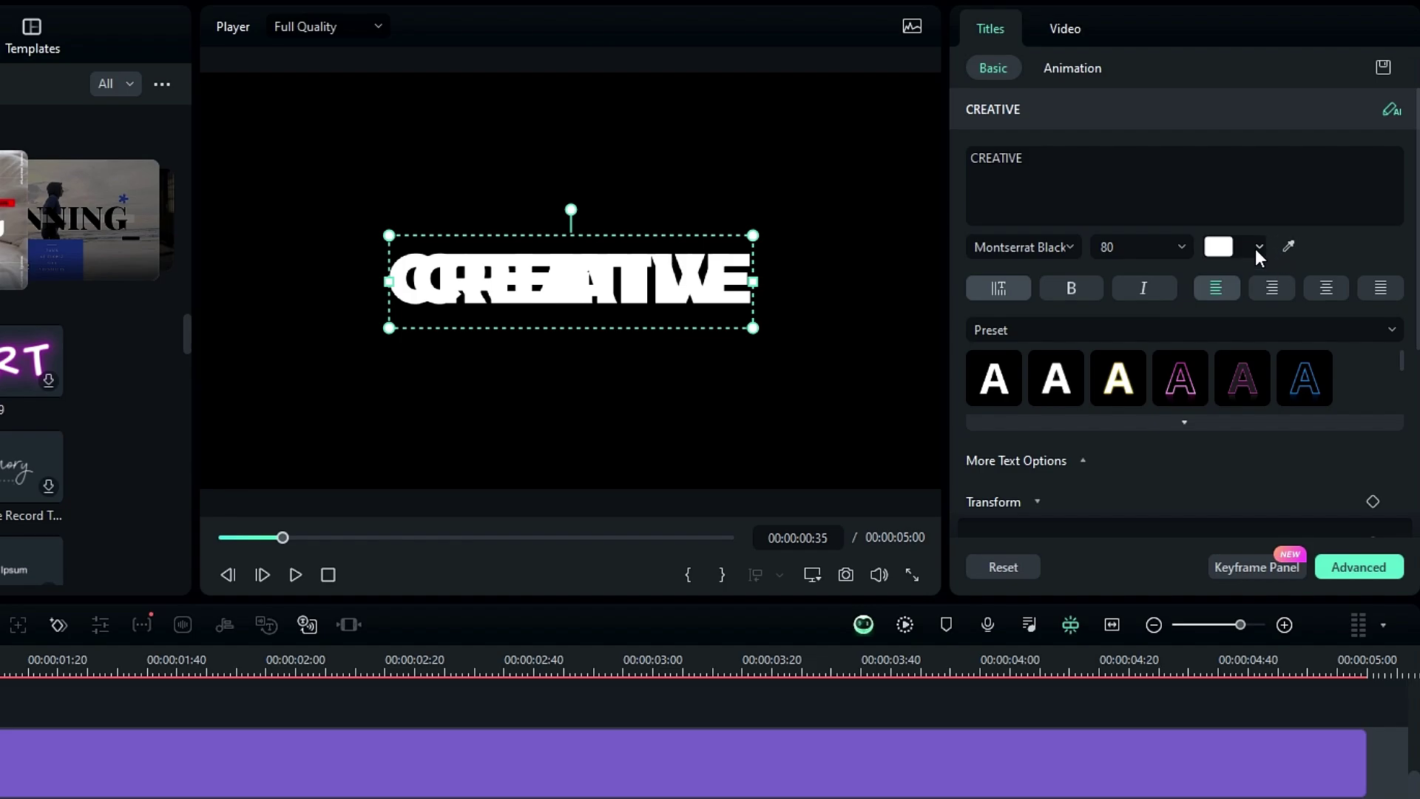
pyautogui.click(1258, 249)
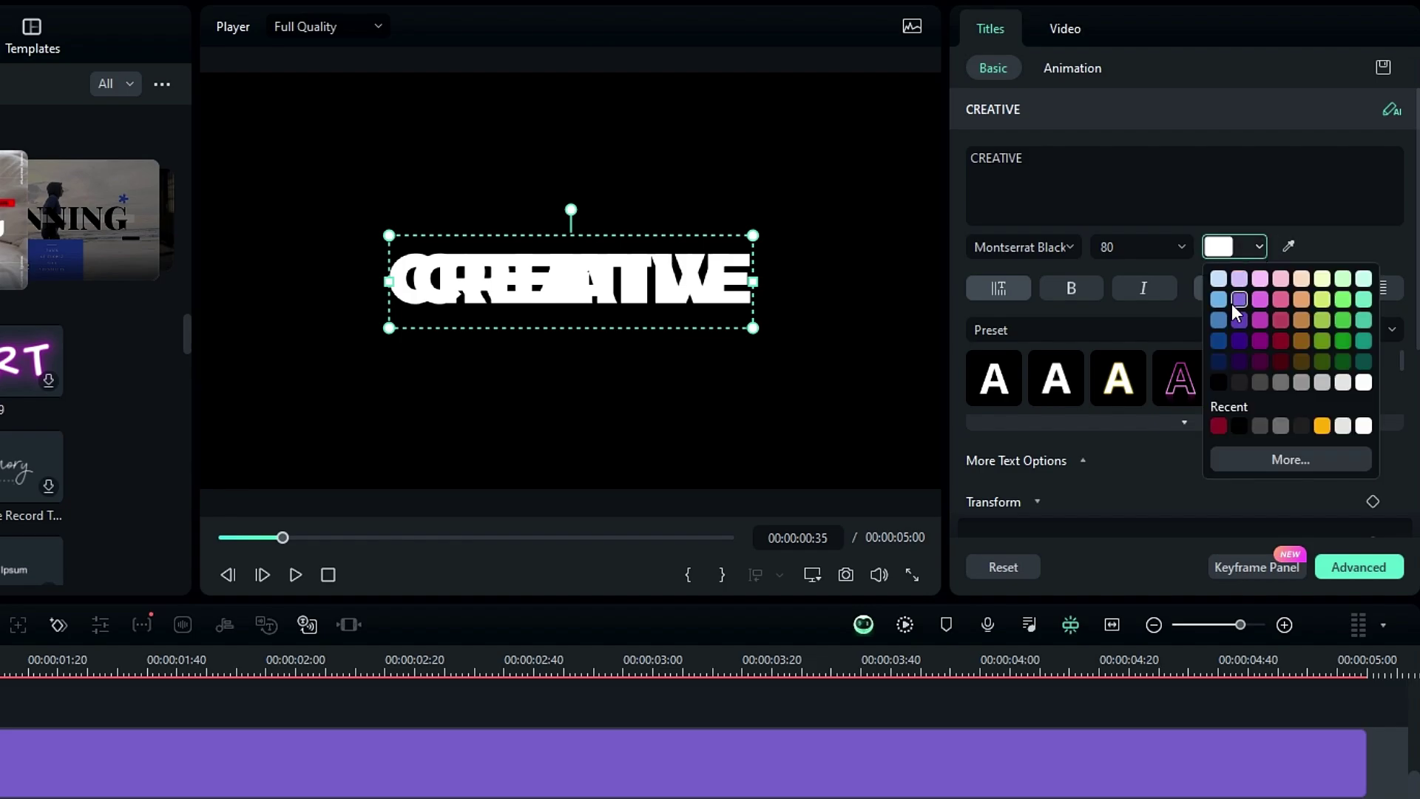
pyautogui.click(1215, 424)
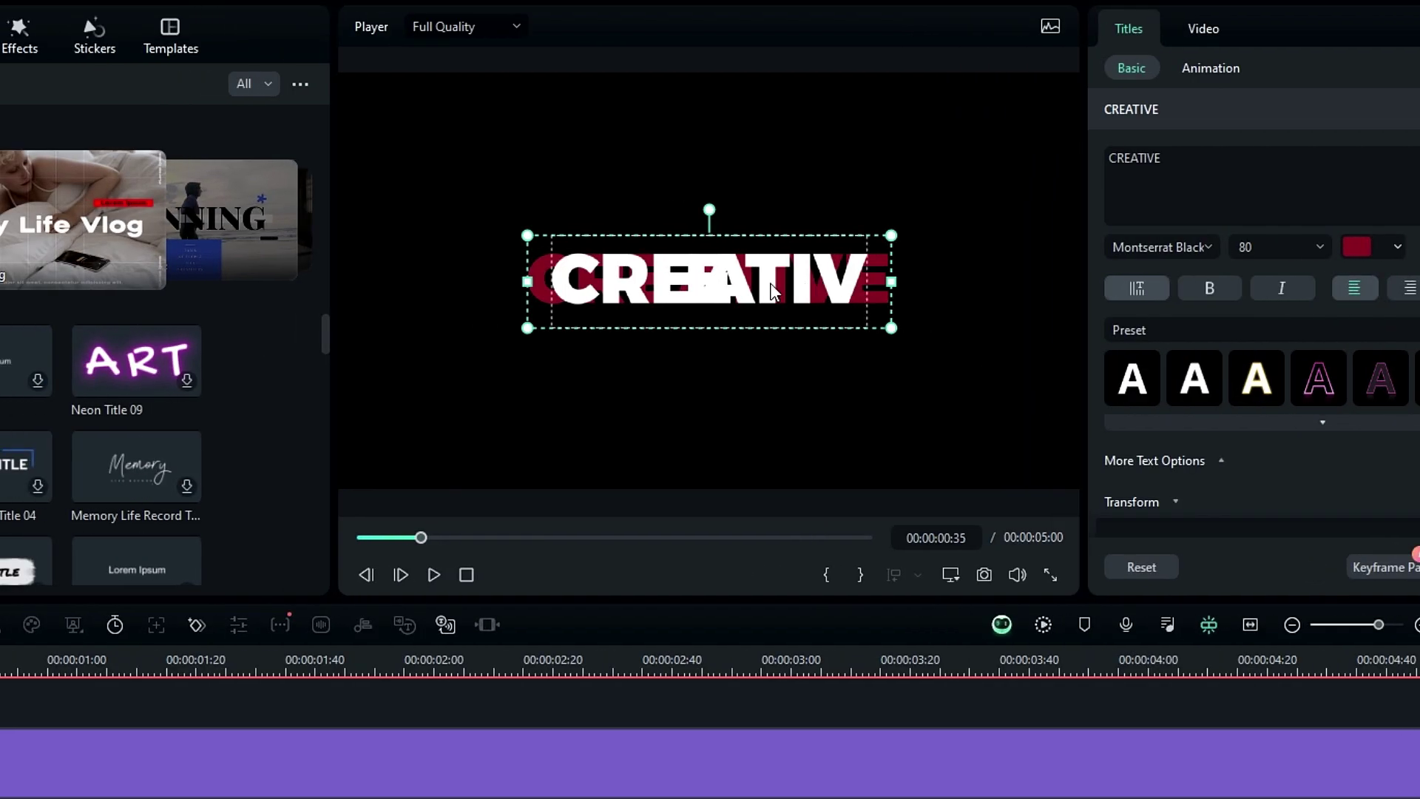
# Step: Hide the CREATIV track and return the playhead to the start
pyautogui.click(699, 295)
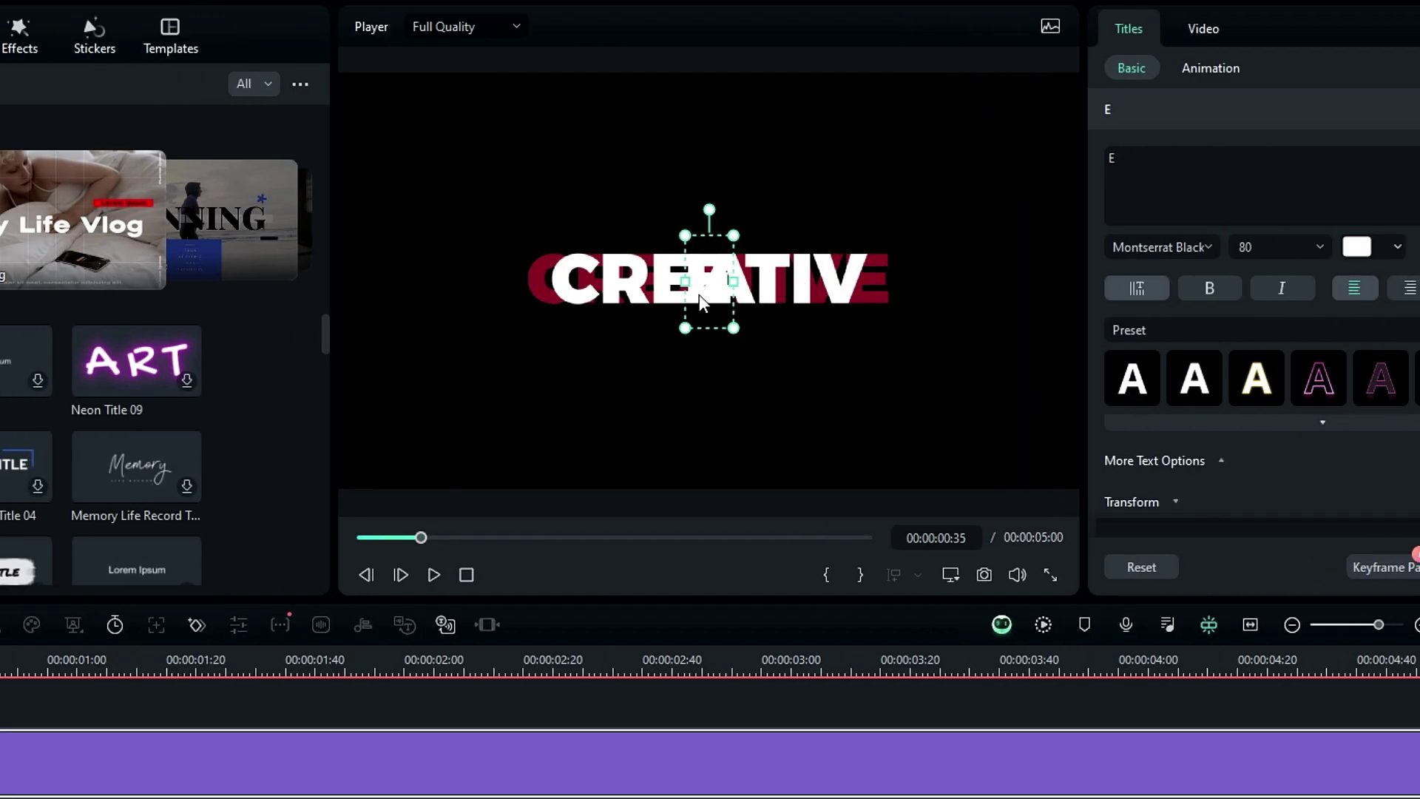
pyautogui.moveTo(699, 294); pyautogui.dragTo(808, 207)
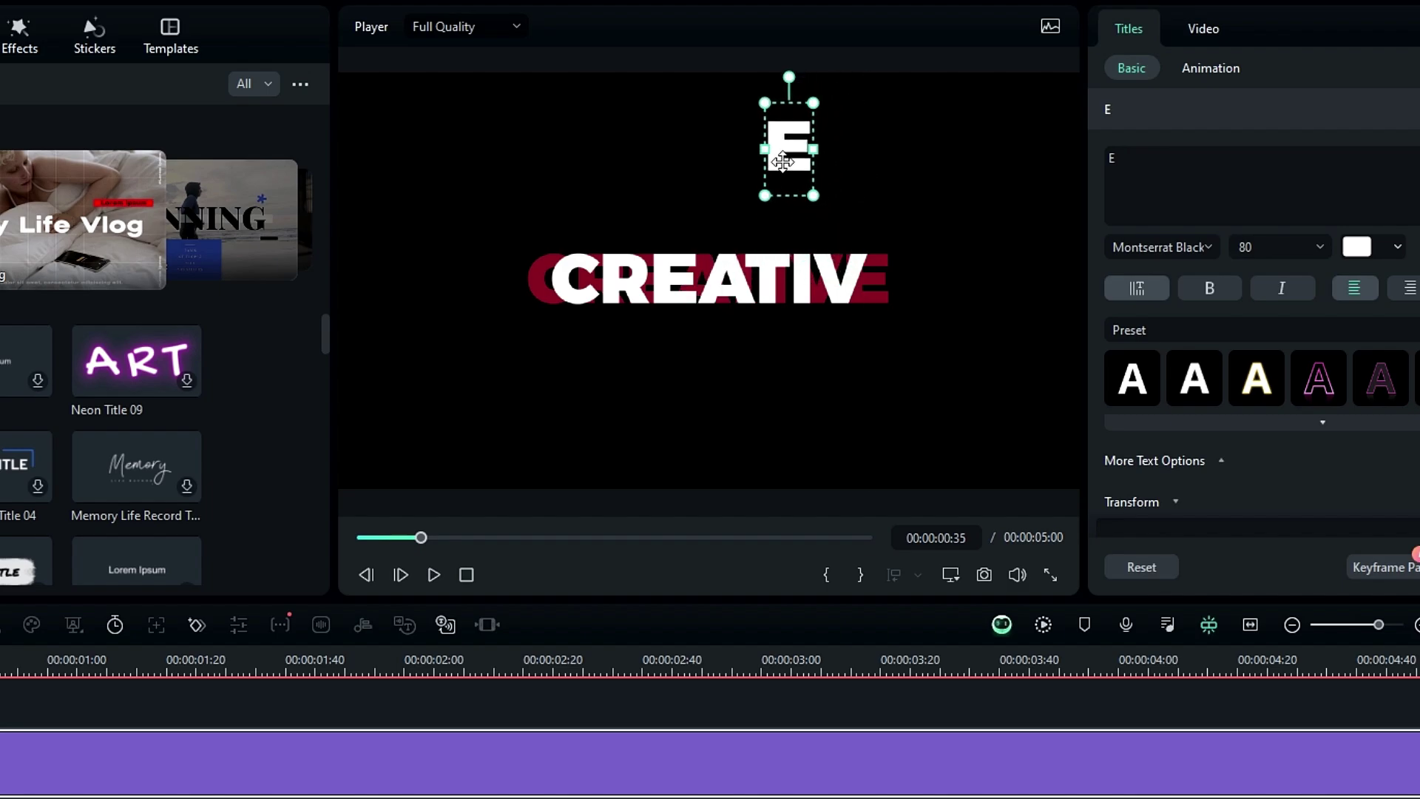
pyautogui.hotkey('ctrl', 'z')
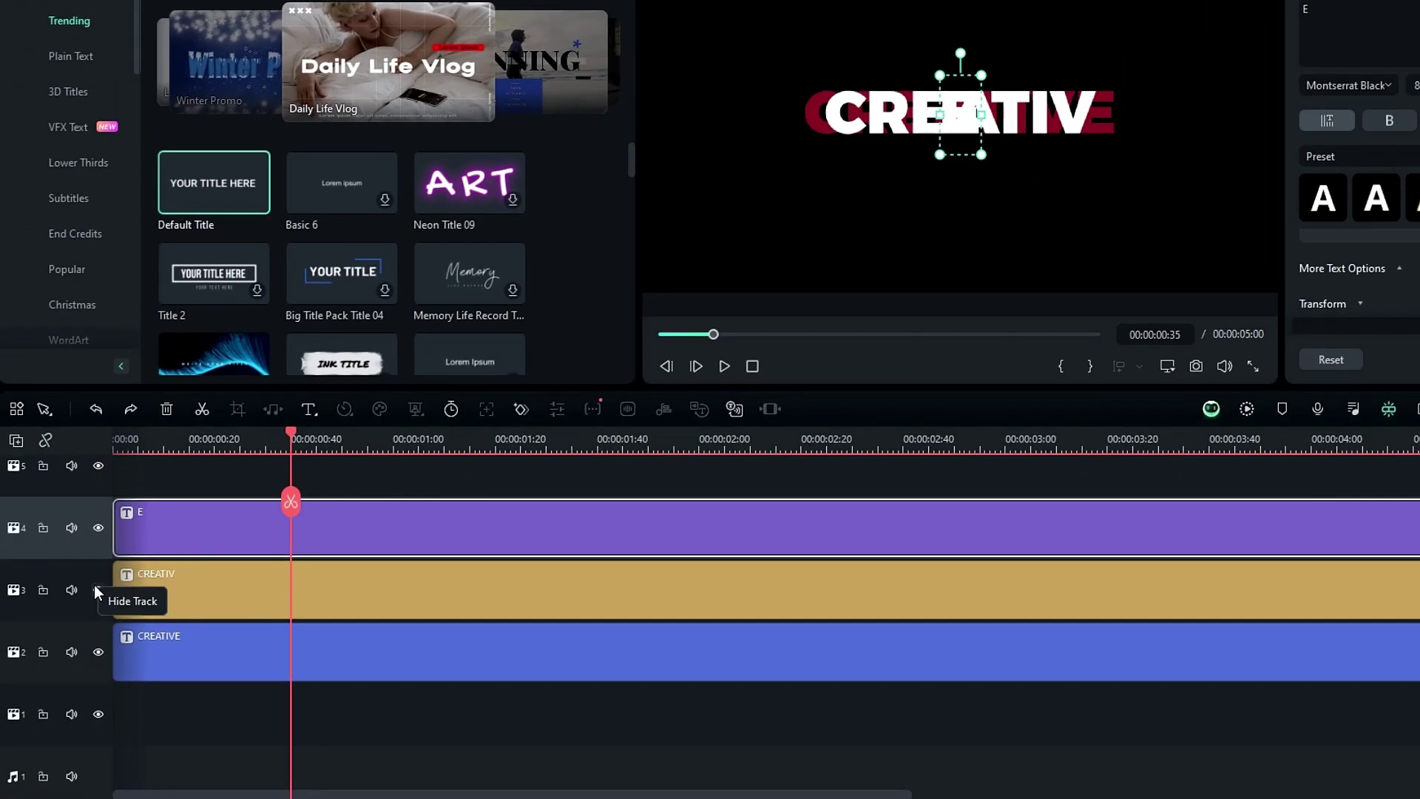
pyautogui.click(97, 589)
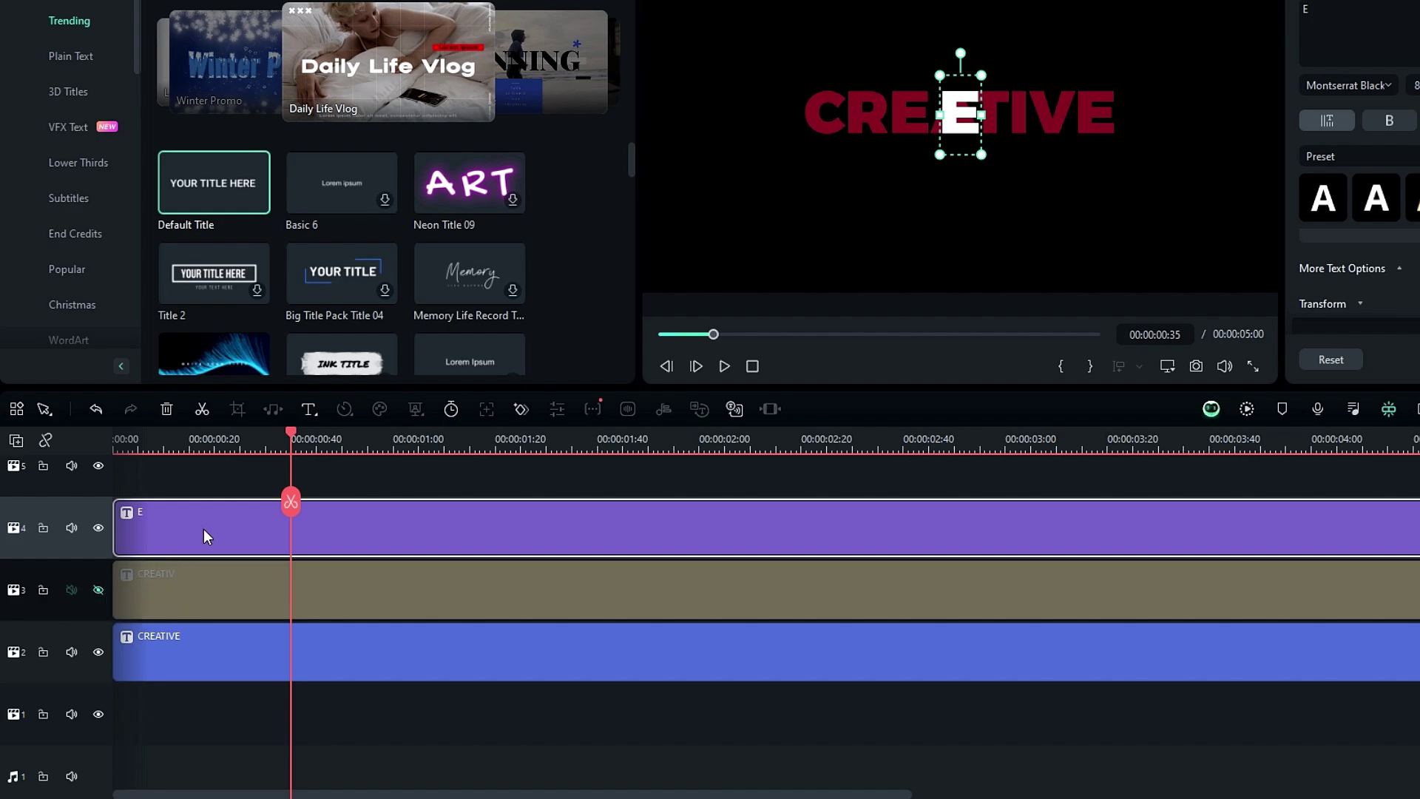
pyautogui.press('Home')
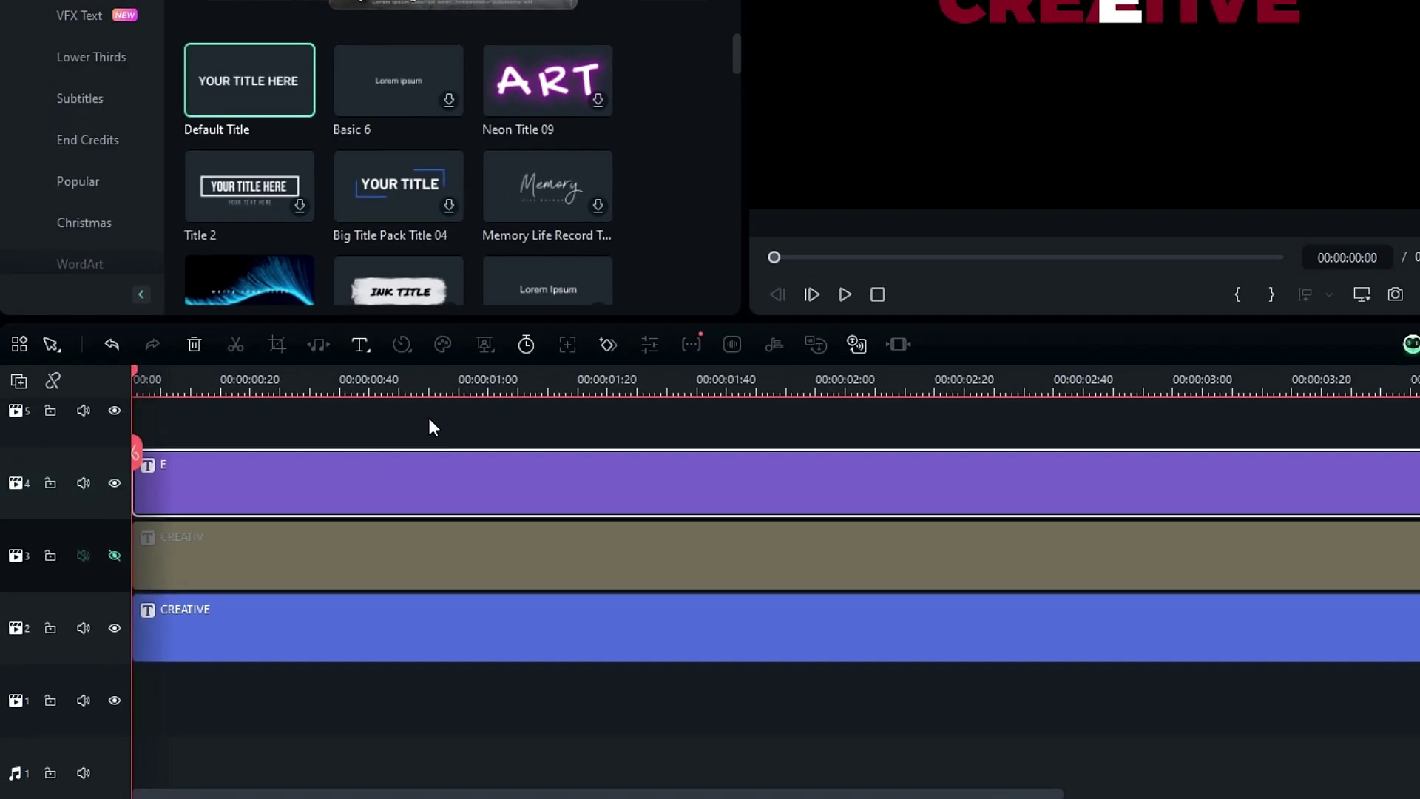
# Step: Add a starting keyframe to the E with rotation -180° and scale 0
pyautogui.click(608, 345)
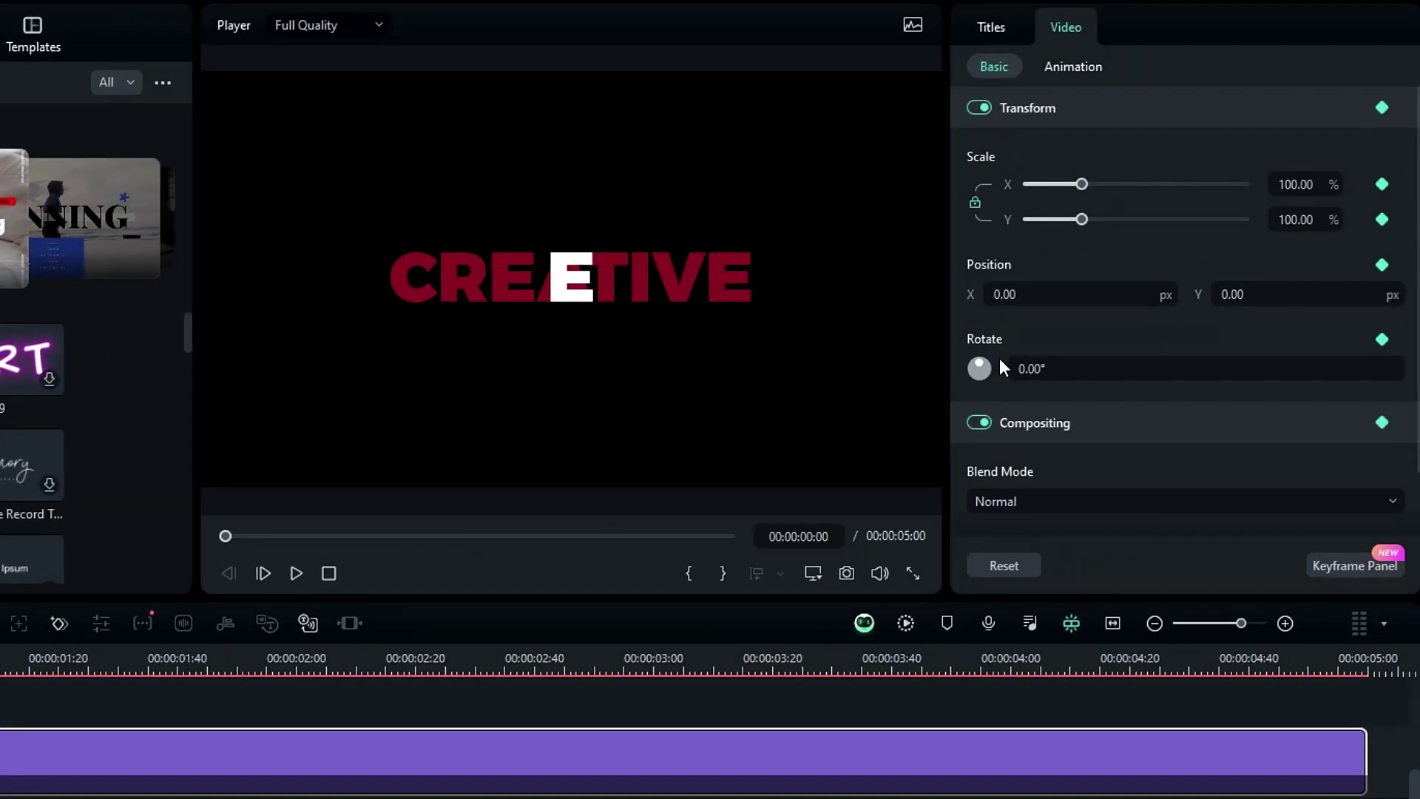
pyautogui.doubleClick(1039, 368)
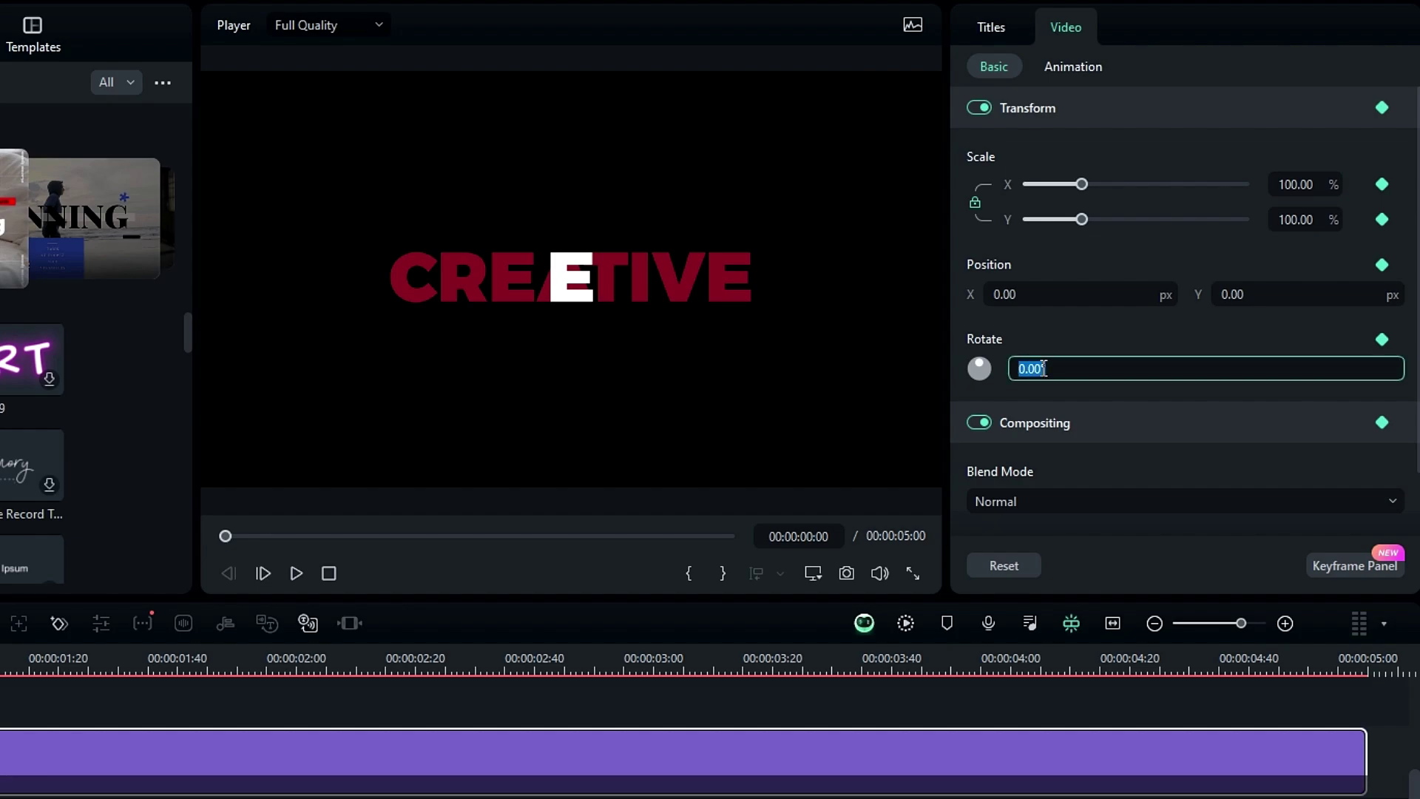
pyautogui.write('-180')
pyautogui.press('Return')
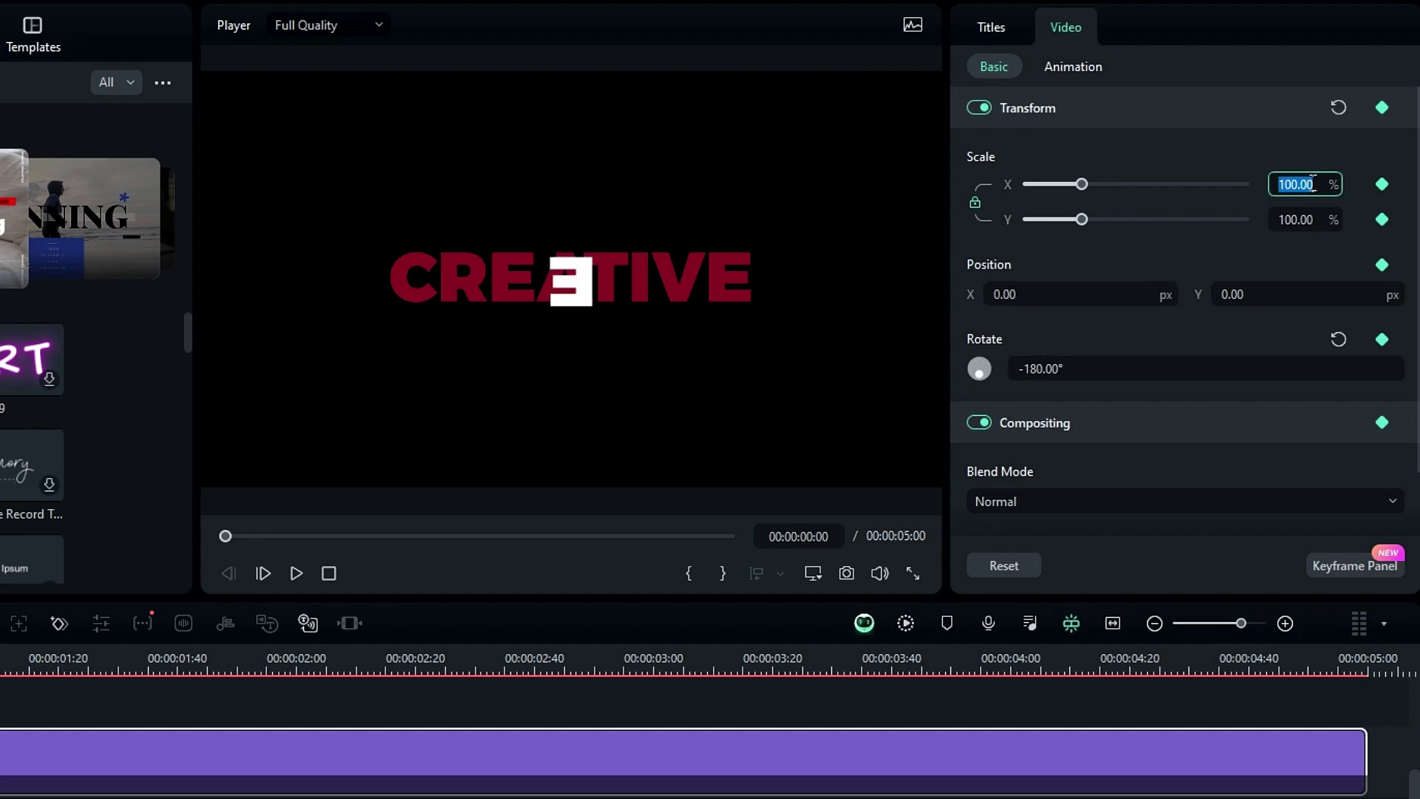
pyautogui.write('0')
pyautogui.press('Return')
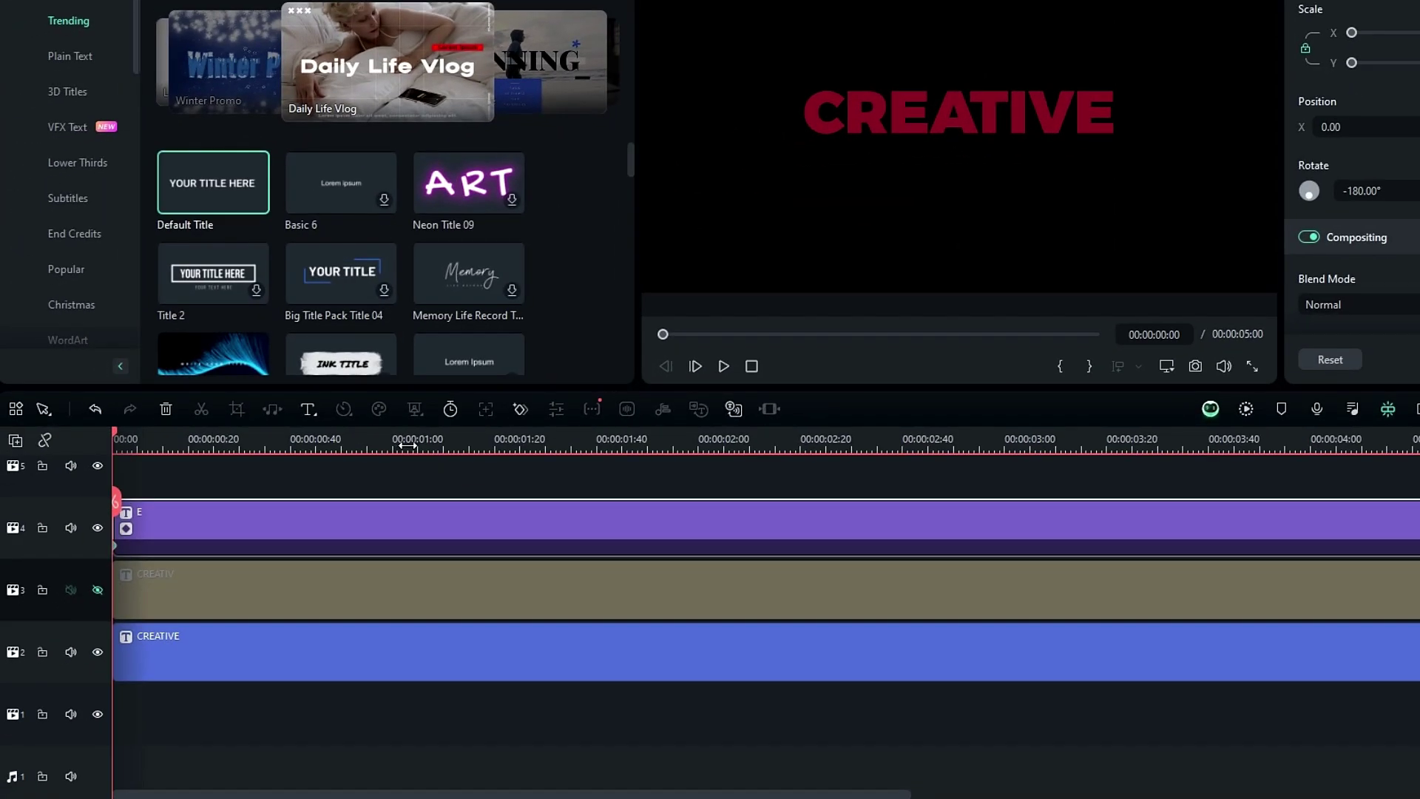
# Step: At 1 second, keyframe the E at -90° rotation, 981% scale, Position X 49, Y -10
pyautogui.click(414, 445)
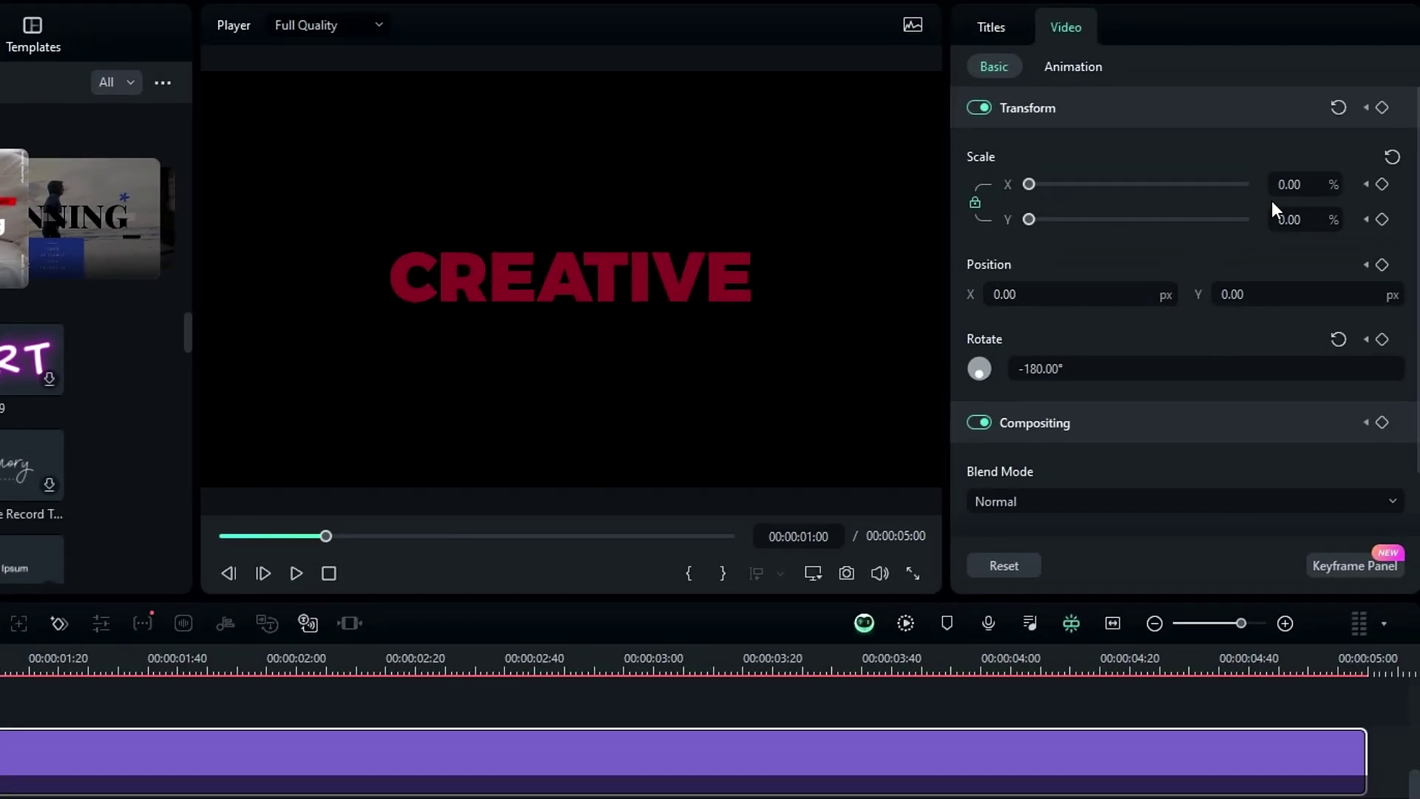
pyautogui.click(1390, 157)
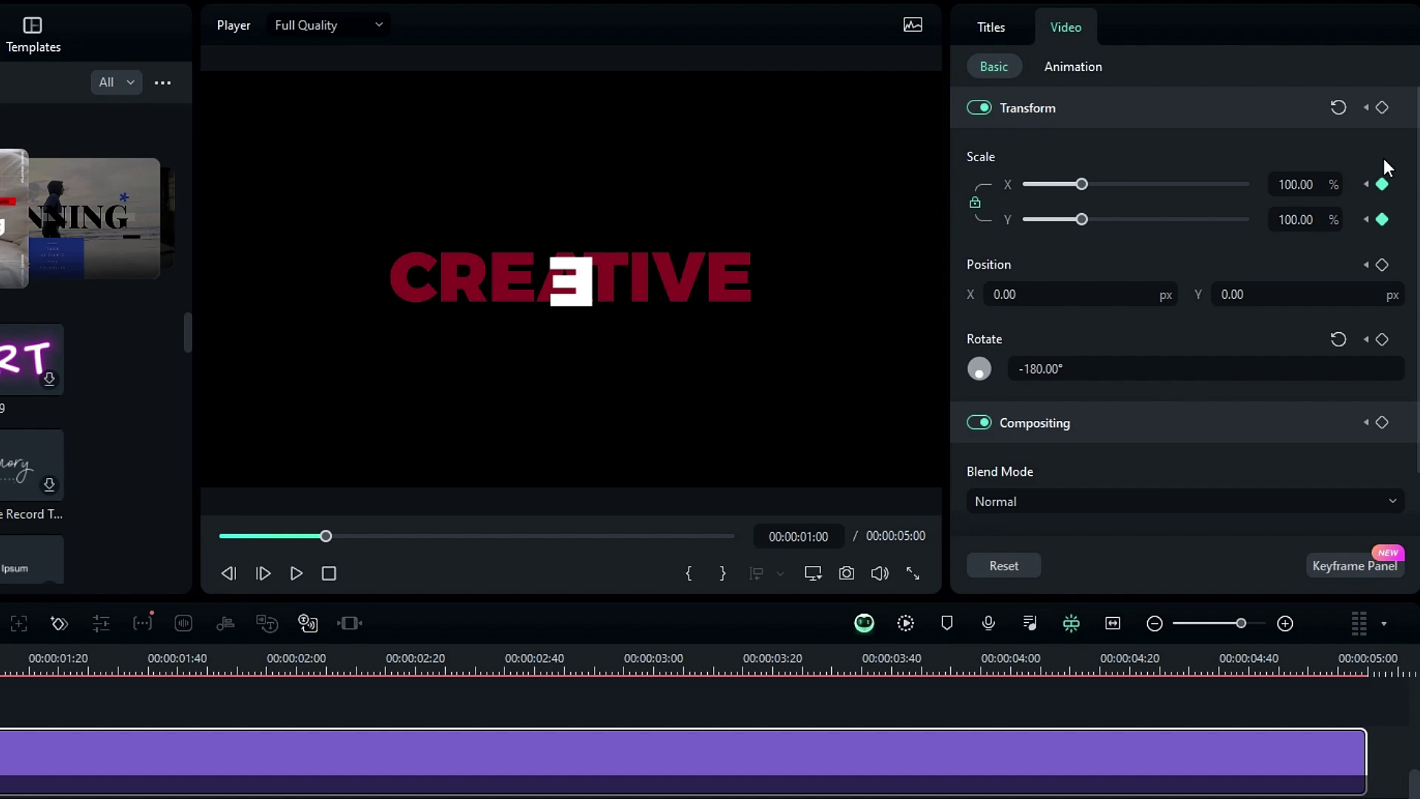
pyautogui.click(1198, 368)
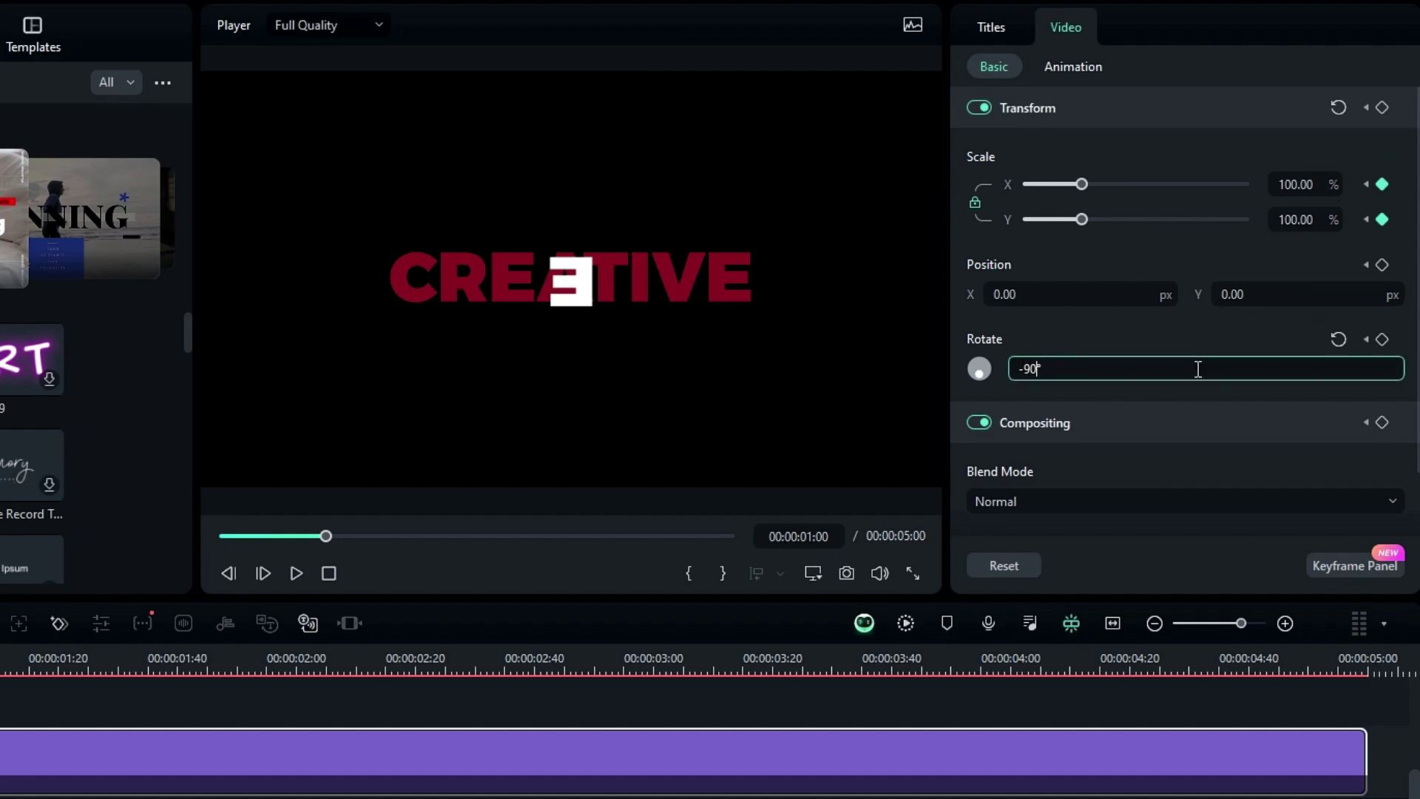
pyautogui.press('Return')
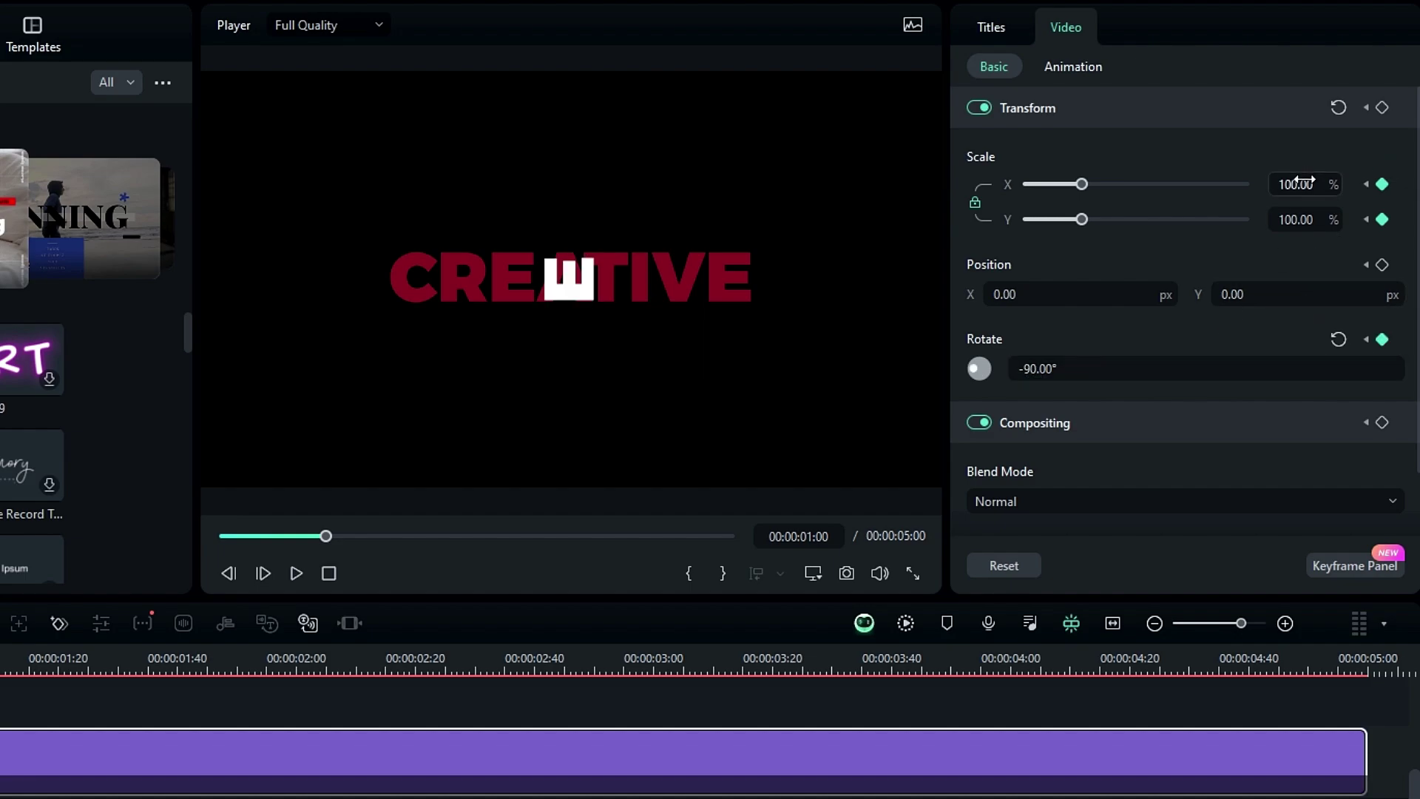
pyautogui.moveTo(1302, 181); pyautogui.dragTo(1377, 182)
pyautogui.moveTo(1262, 289); pyautogui.dragTo(1254, 289)
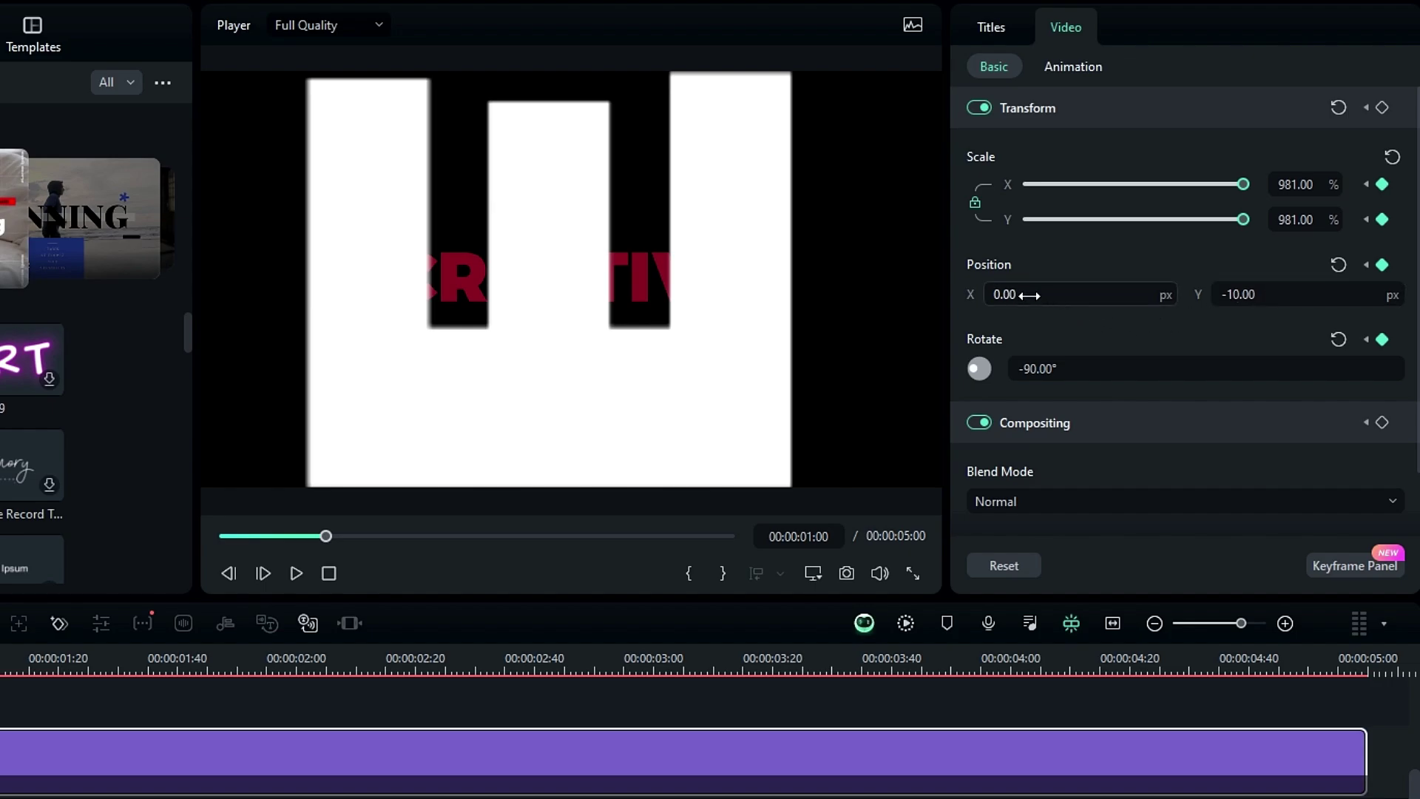
pyautogui.moveTo(1022, 294); pyautogui.dragTo(1057, 295)
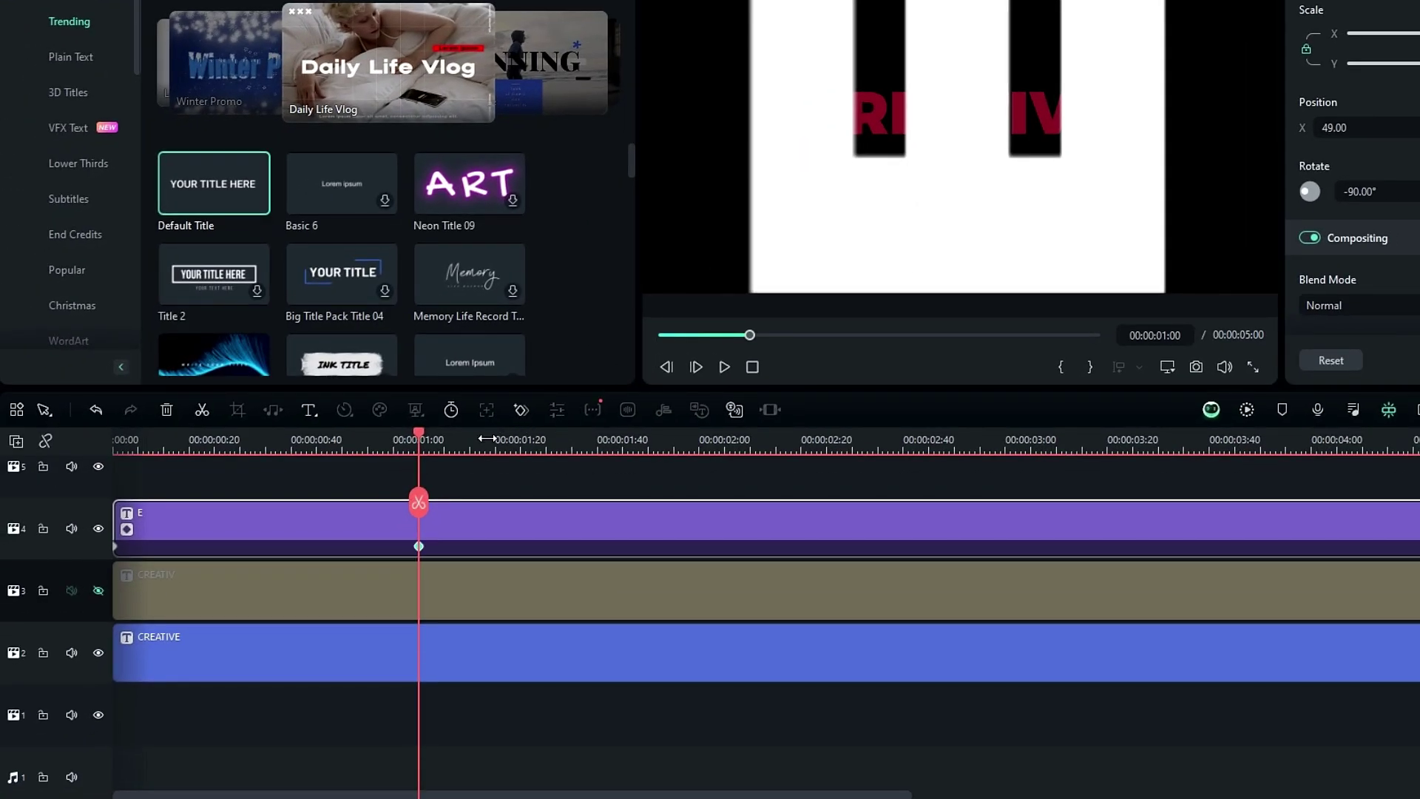
# Step: At 1:20, keyframe the E at 0° rotation, 100% scale and Position X 409
pyautogui.click(521, 444)
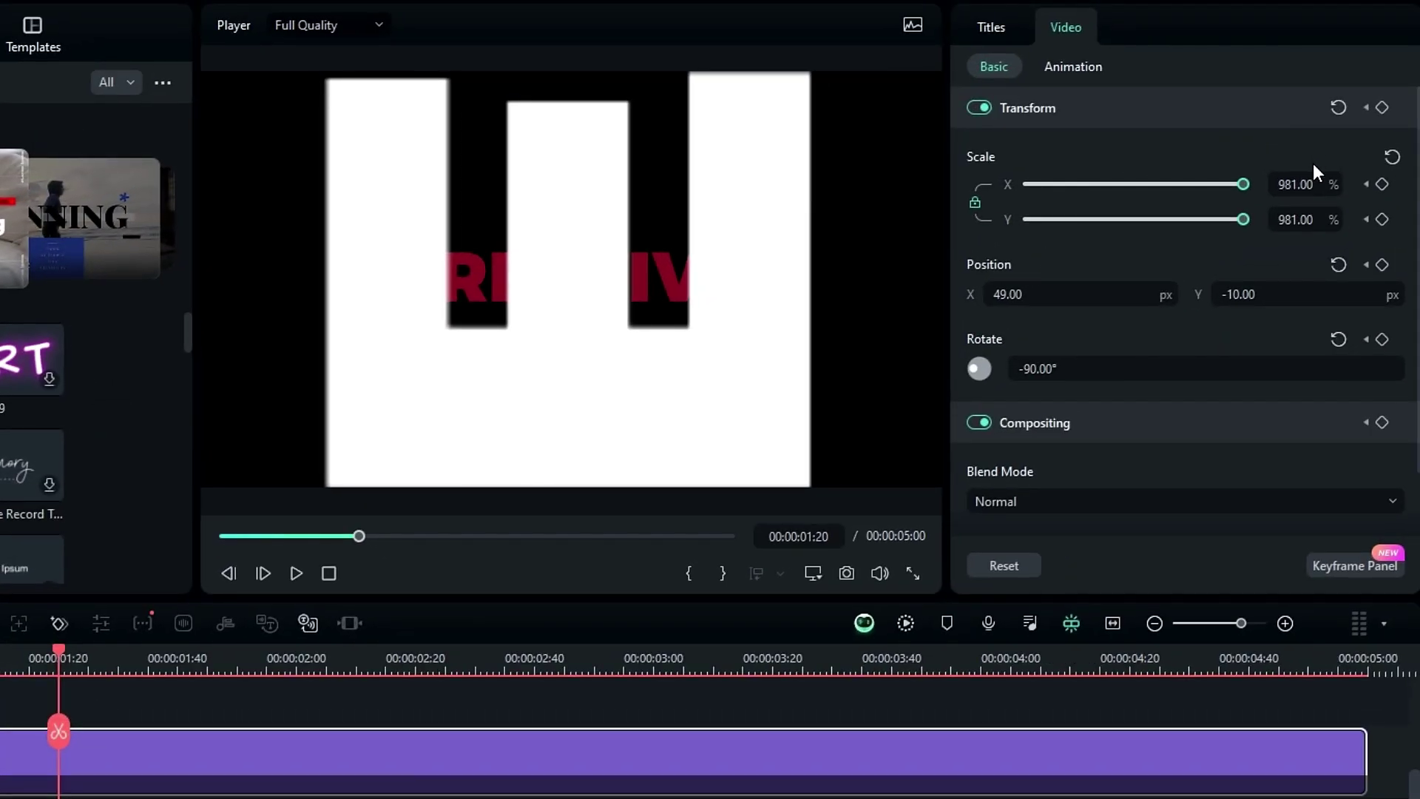
pyautogui.click(1339, 339)
pyautogui.click(1388, 148)
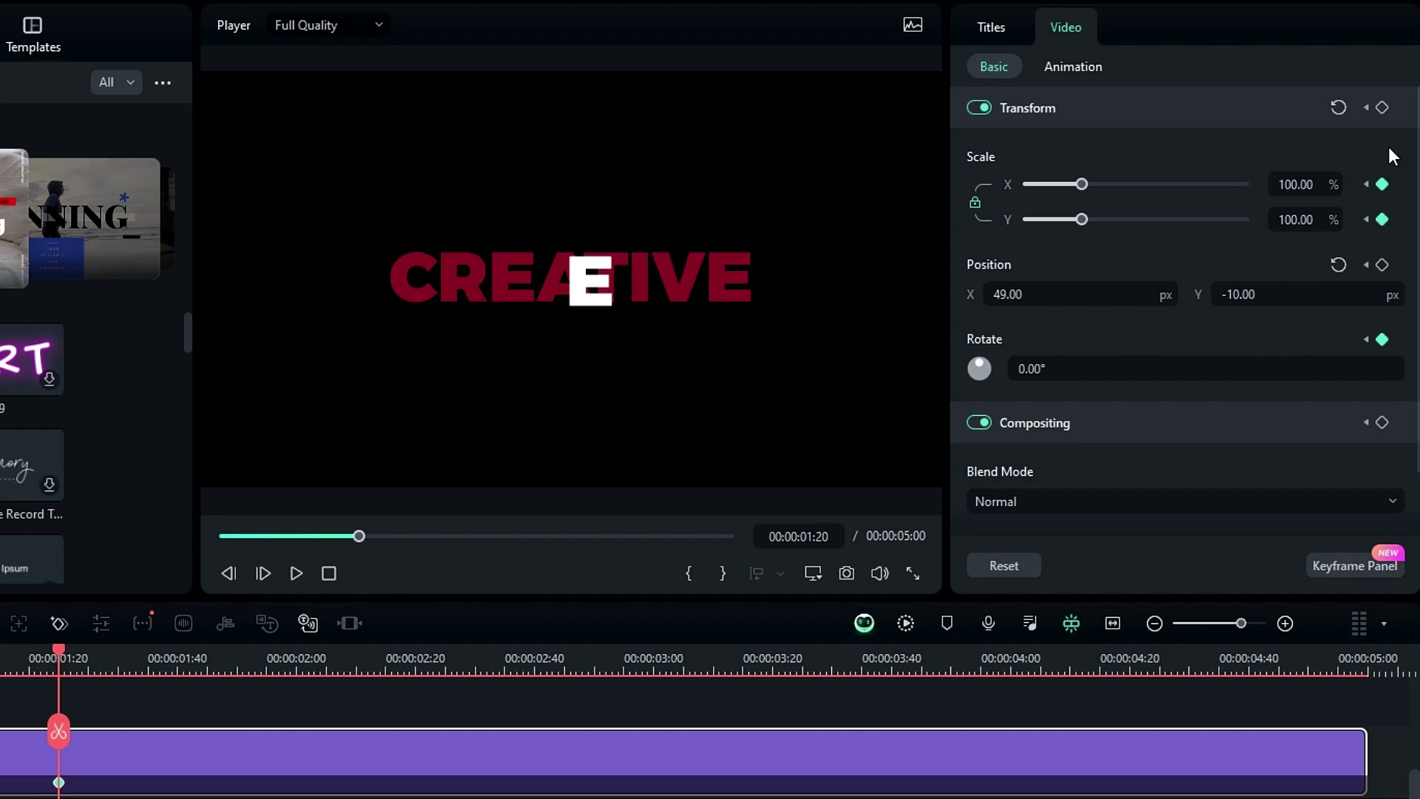
pyautogui.click(1336, 264)
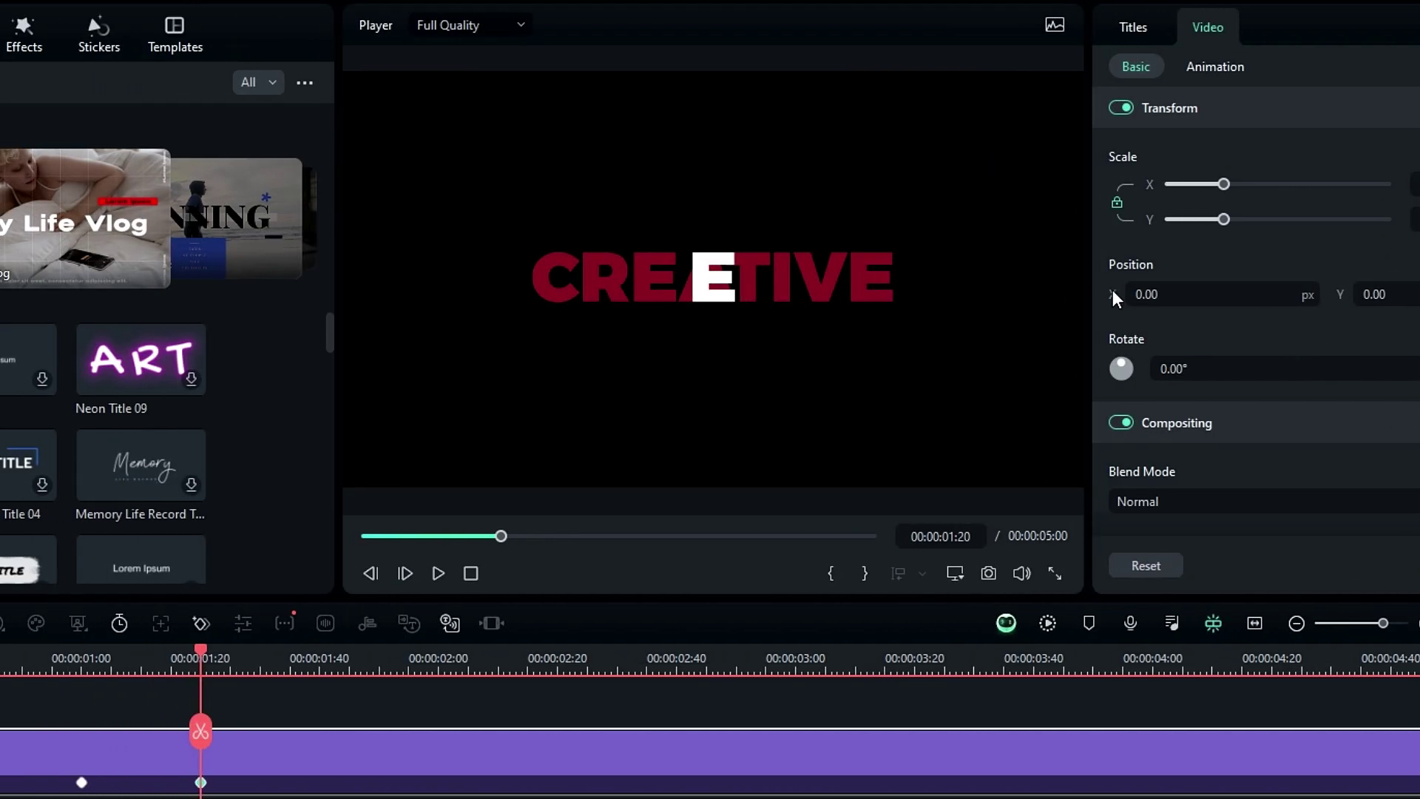
pyautogui.moveTo(1147, 295); pyautogui.dragTo(1151, 296)
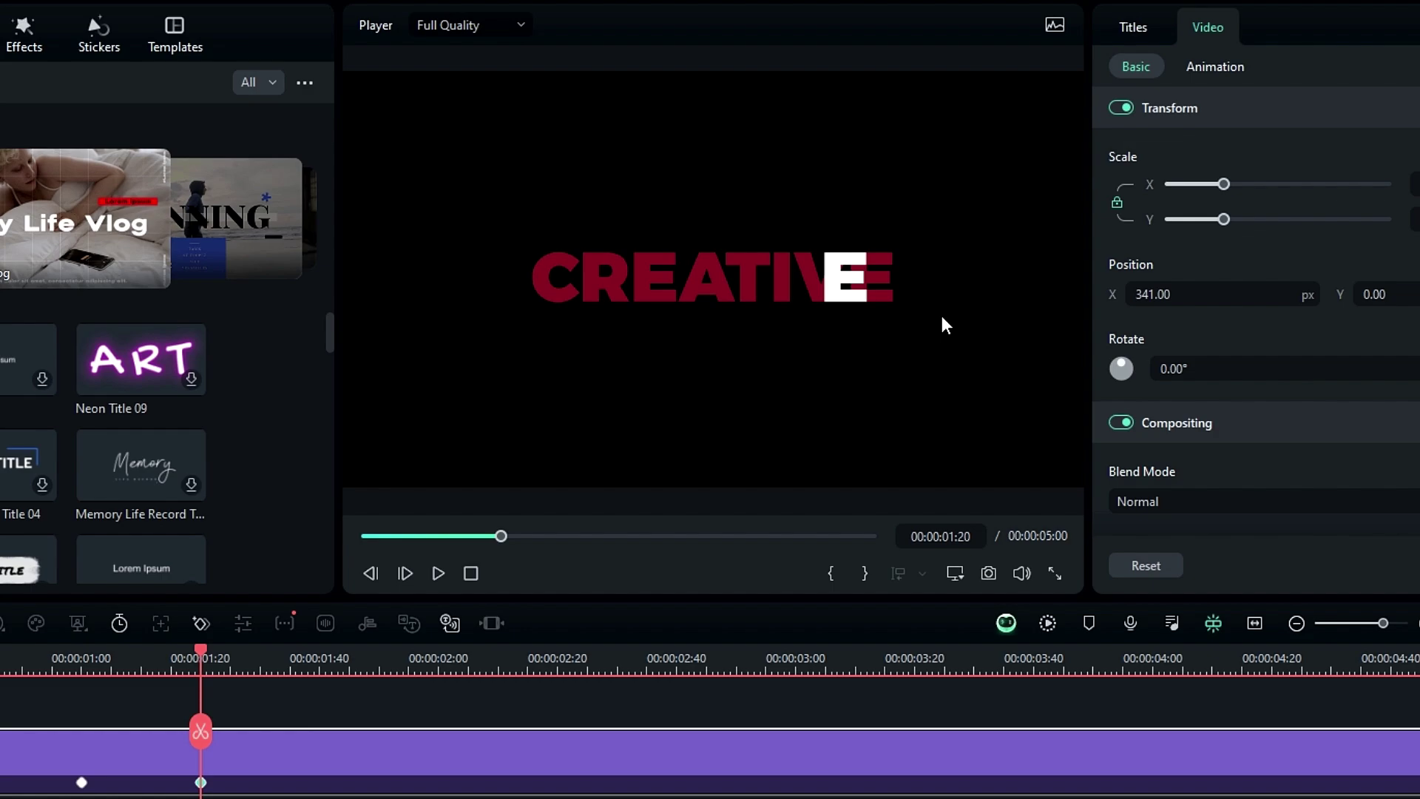
pyautogui.scroll(5, 921, 286)
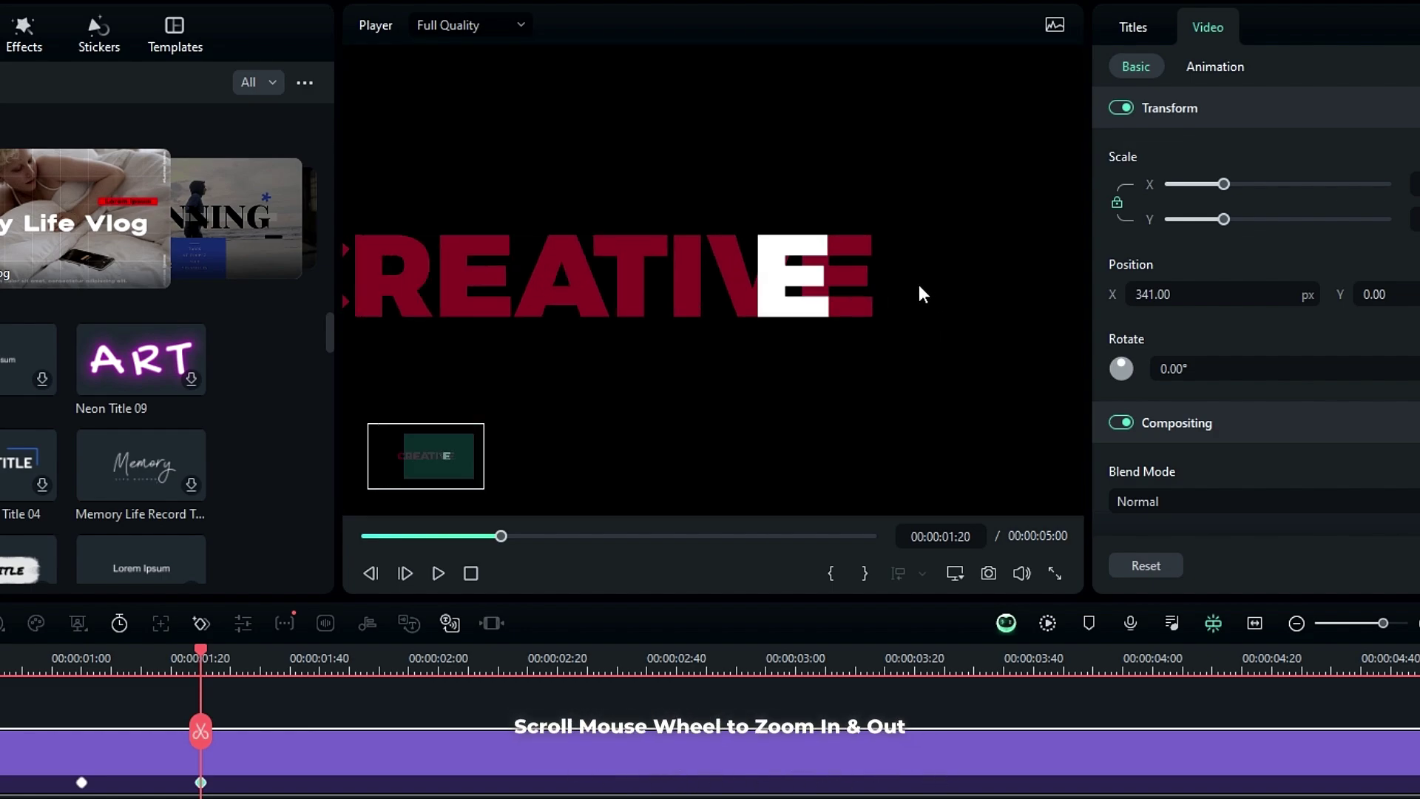
pyautogui.scroll(5, 832, 264)
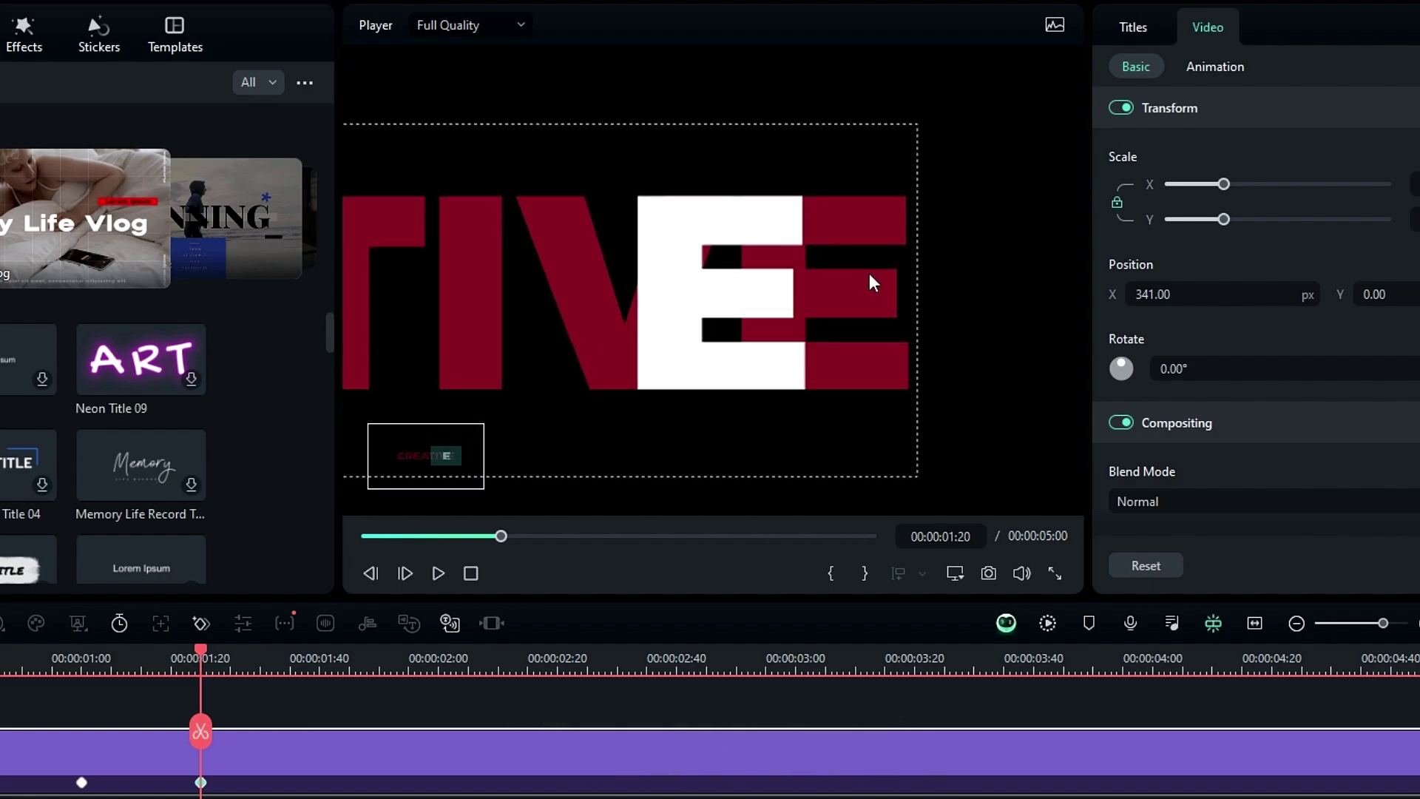
pyautogui.moveTo(1112, 294); pyautogui.dragTo(1163, 294)
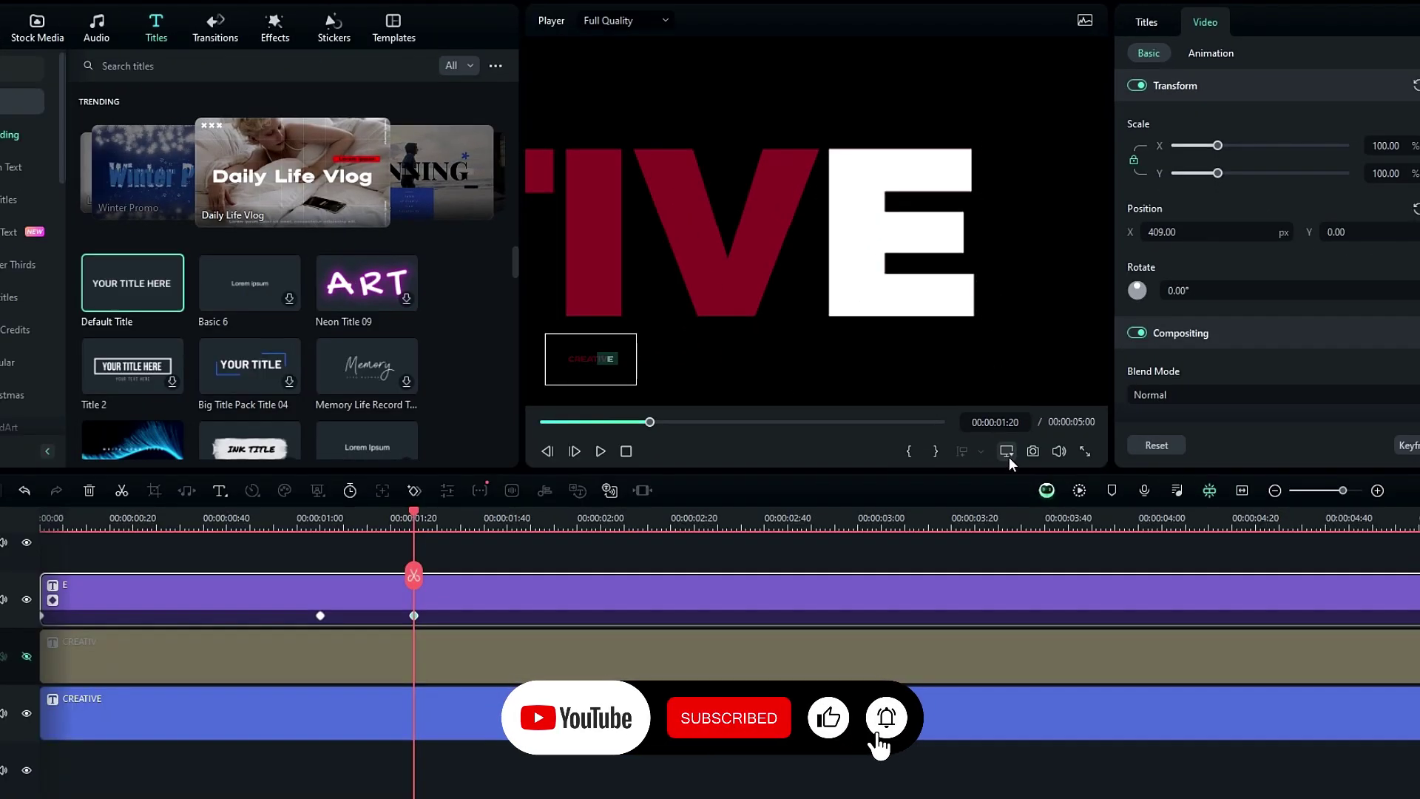
# Step: Set the player zoom level to Fit and rewind the preview
pyautogui.click(1007, 451)
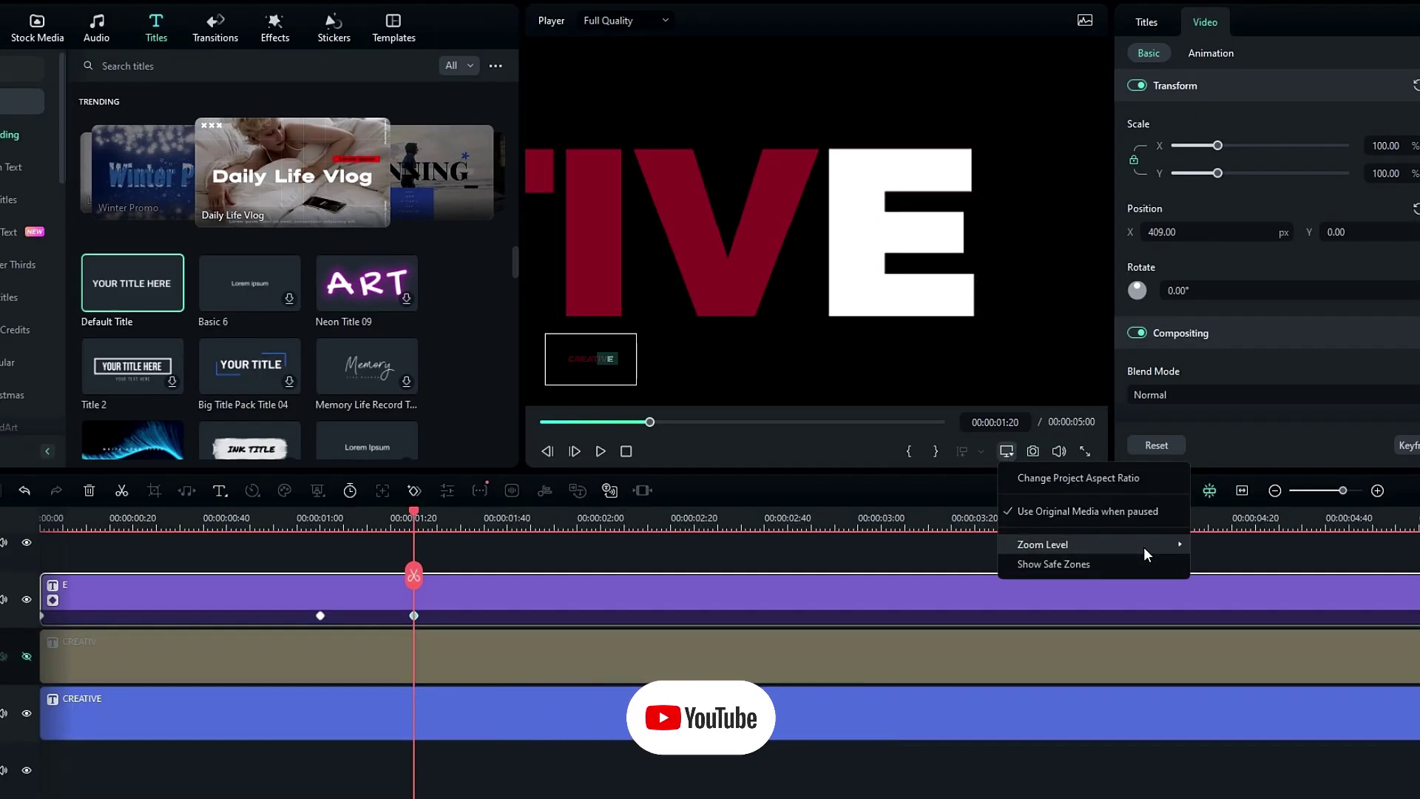
pyautogui.moveTo(1144, 546)
pyautogui.click(1222, 543)
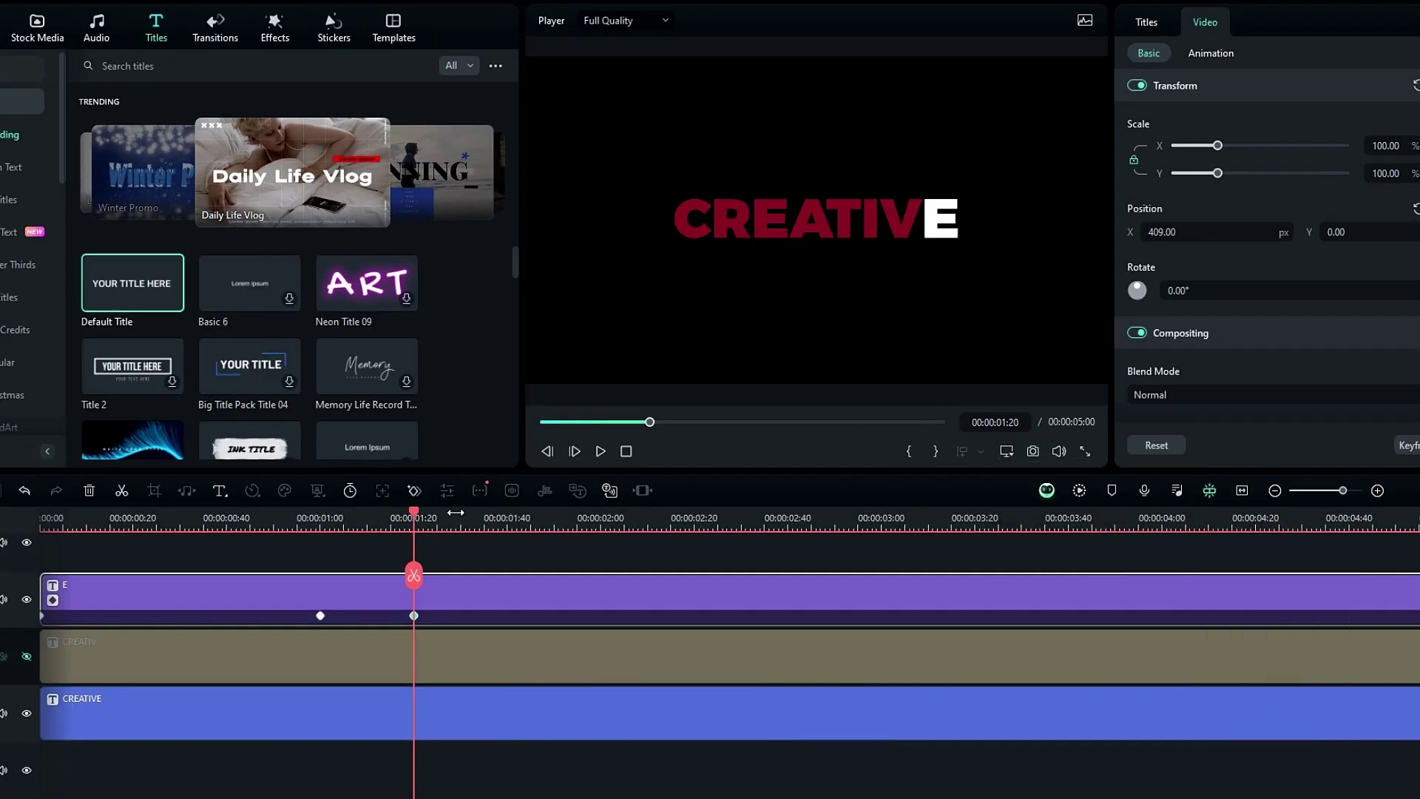
pyautogui.moveTo(417, 522); pyautogui.dragTo(361, 526)
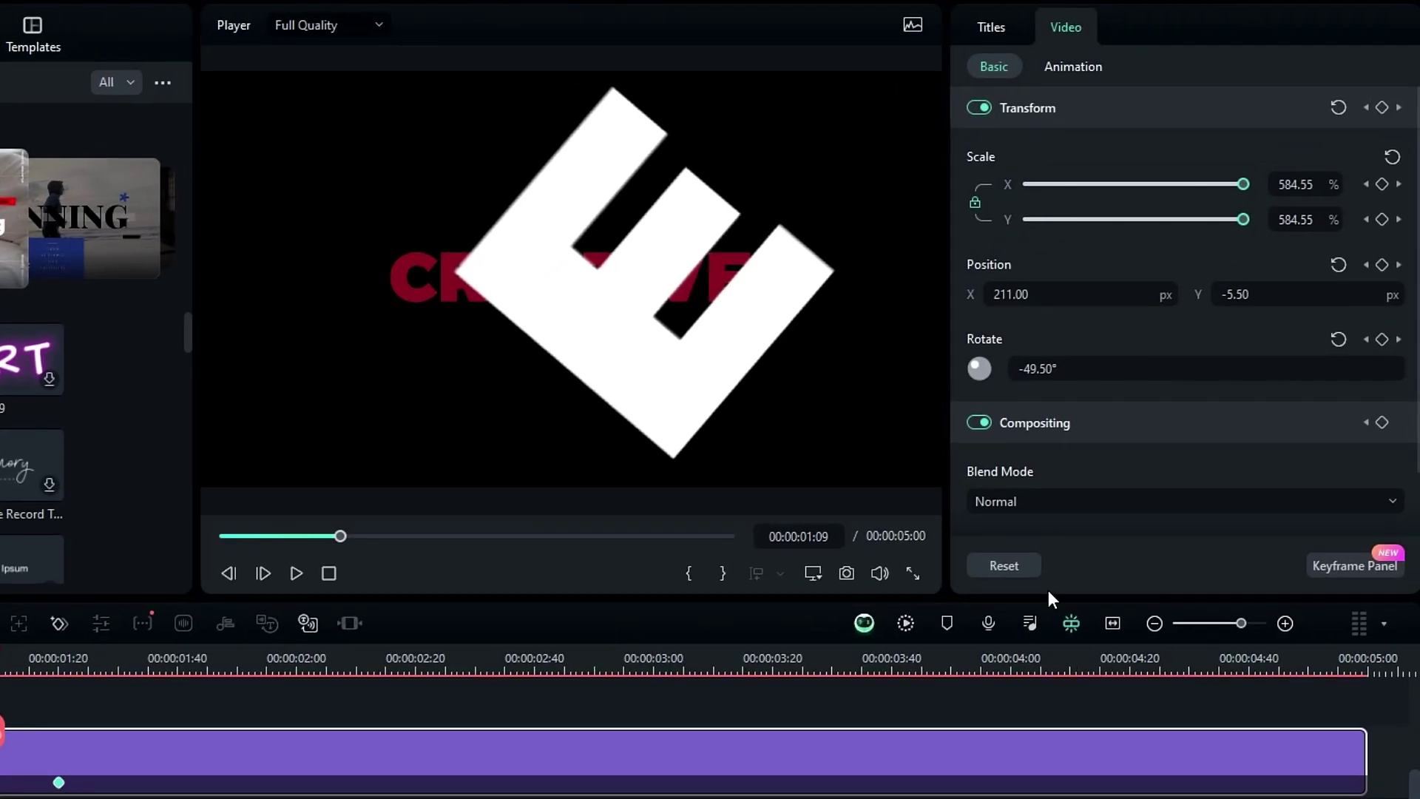
# Step: In the Keyframe Panel, set the E's Scale keyframes to Curve interpolation
pyautogui.click(1378, 564)
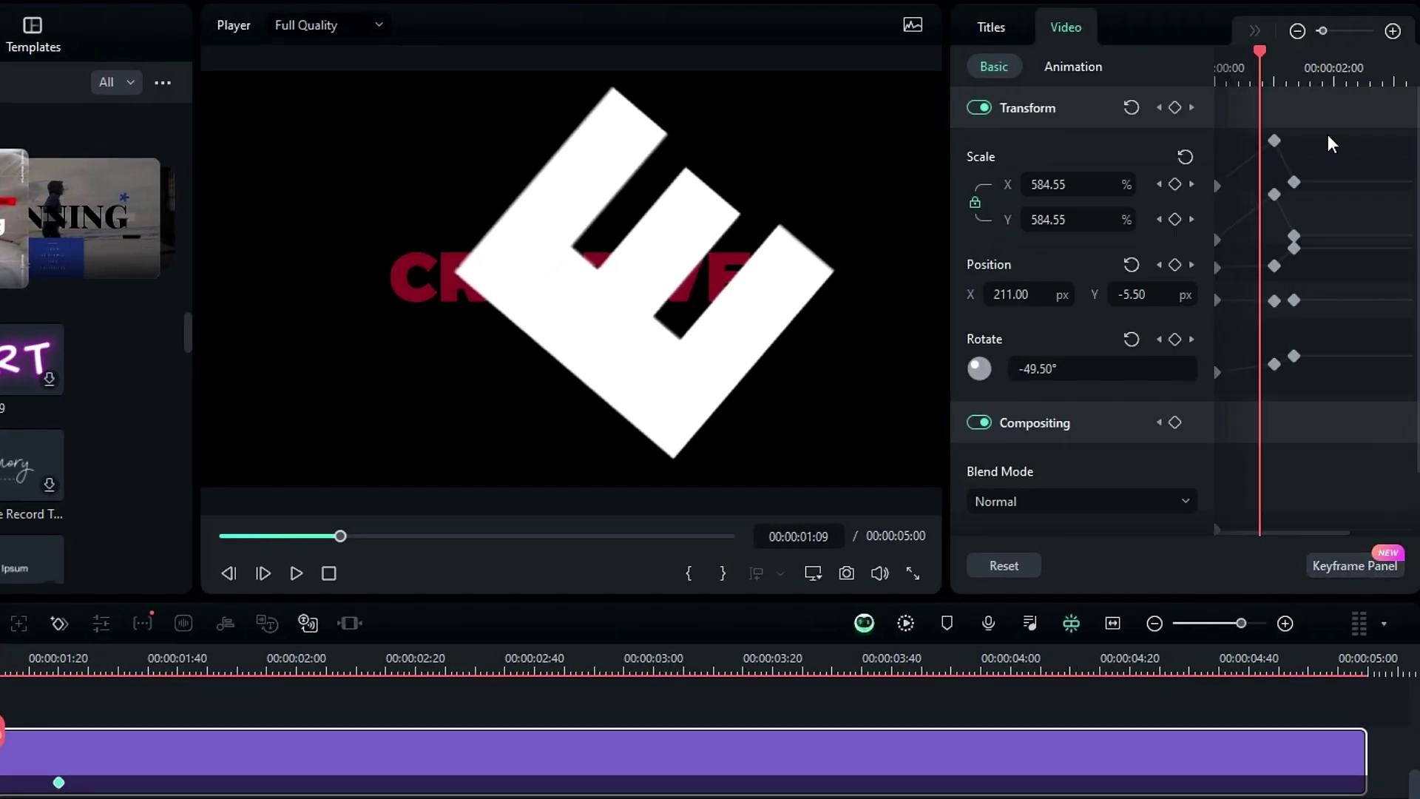
pyautogui.moveTo(1329, 132); pyautogui.dragTo(1196, 240)
pyautogui.rightClick(1283, 236)
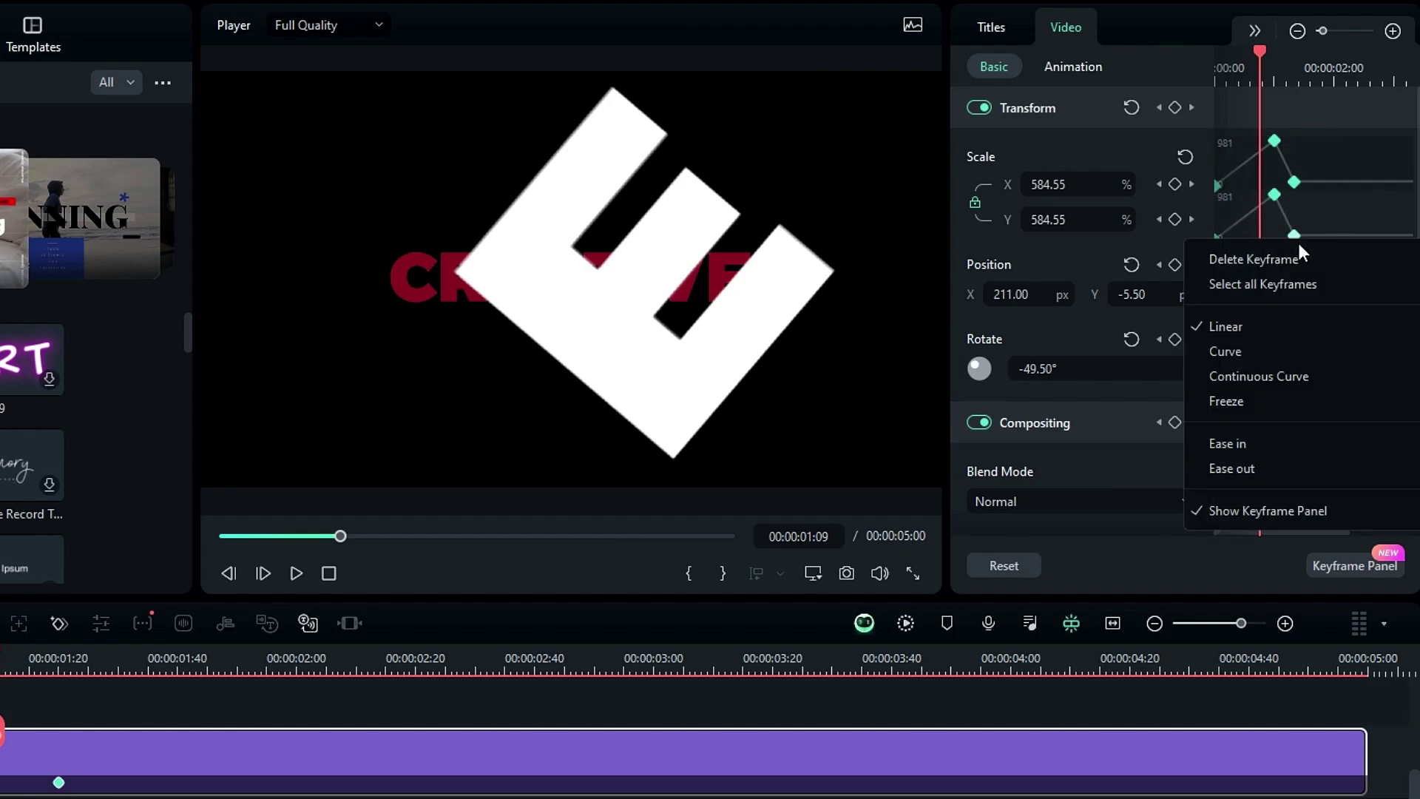
pyautogui.click(1238, 351)
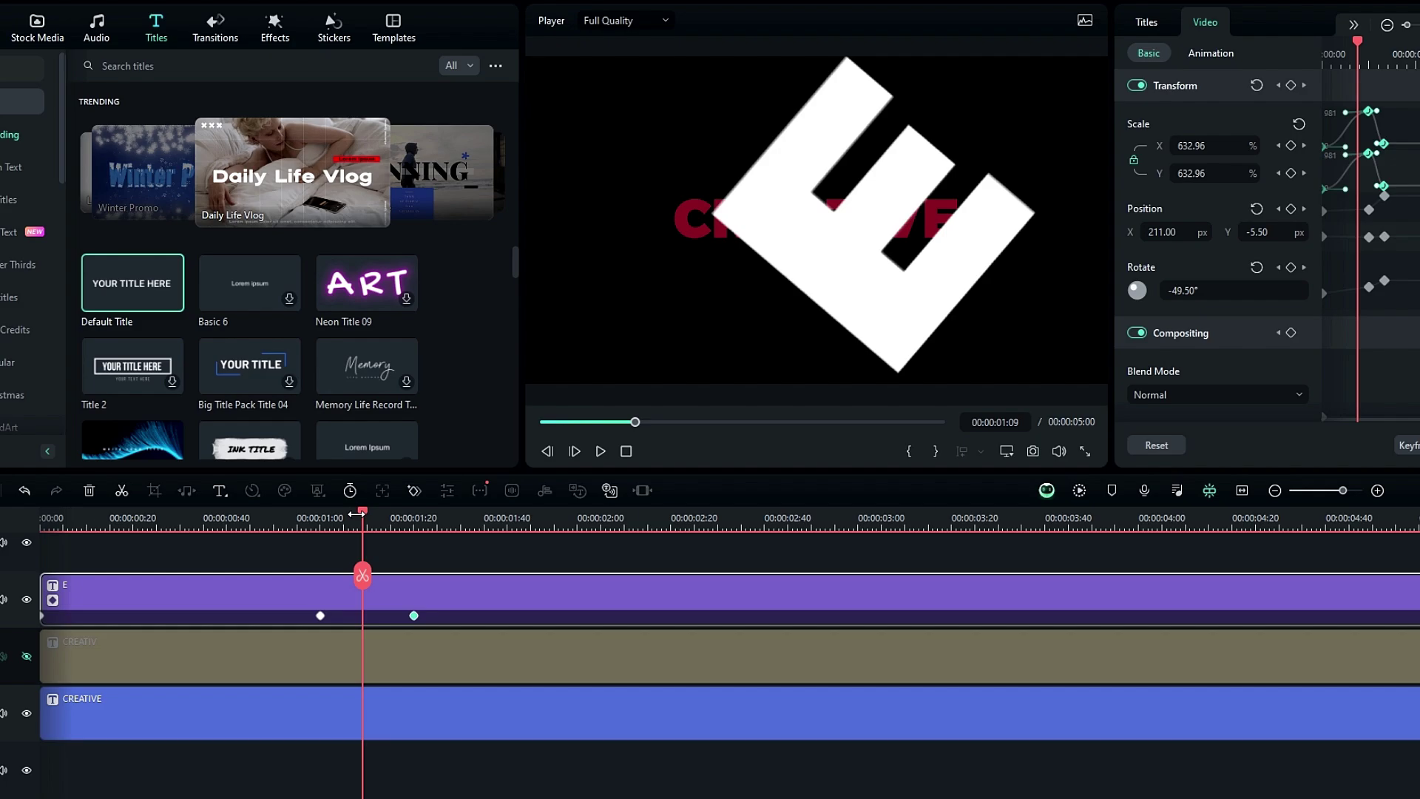
# Step: Play the E animation back from the beginning
pyautogui.moveTo(355, 513); pyautogui.dragTo(49, 521)
pyautogui.press('space')
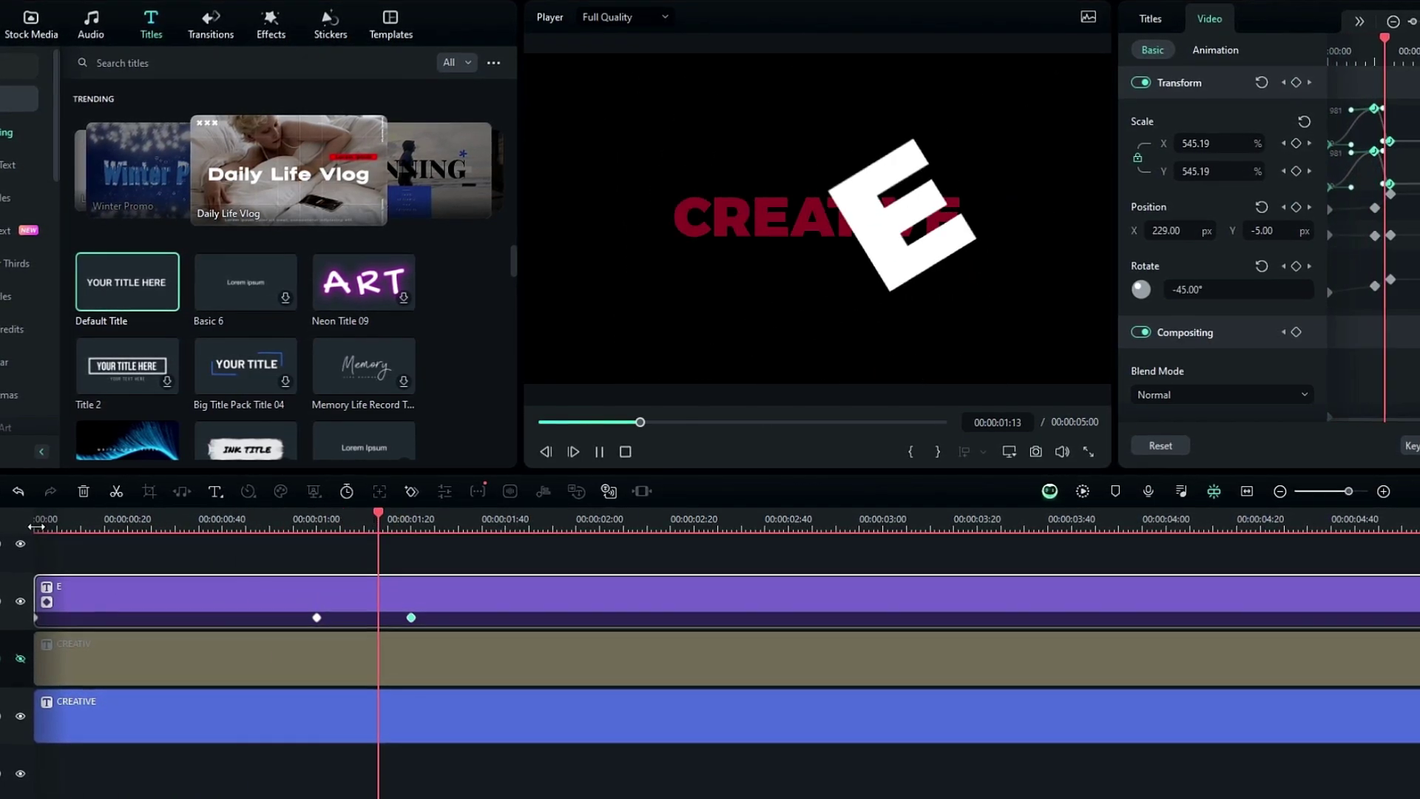
pyautogui.click(42, 527)
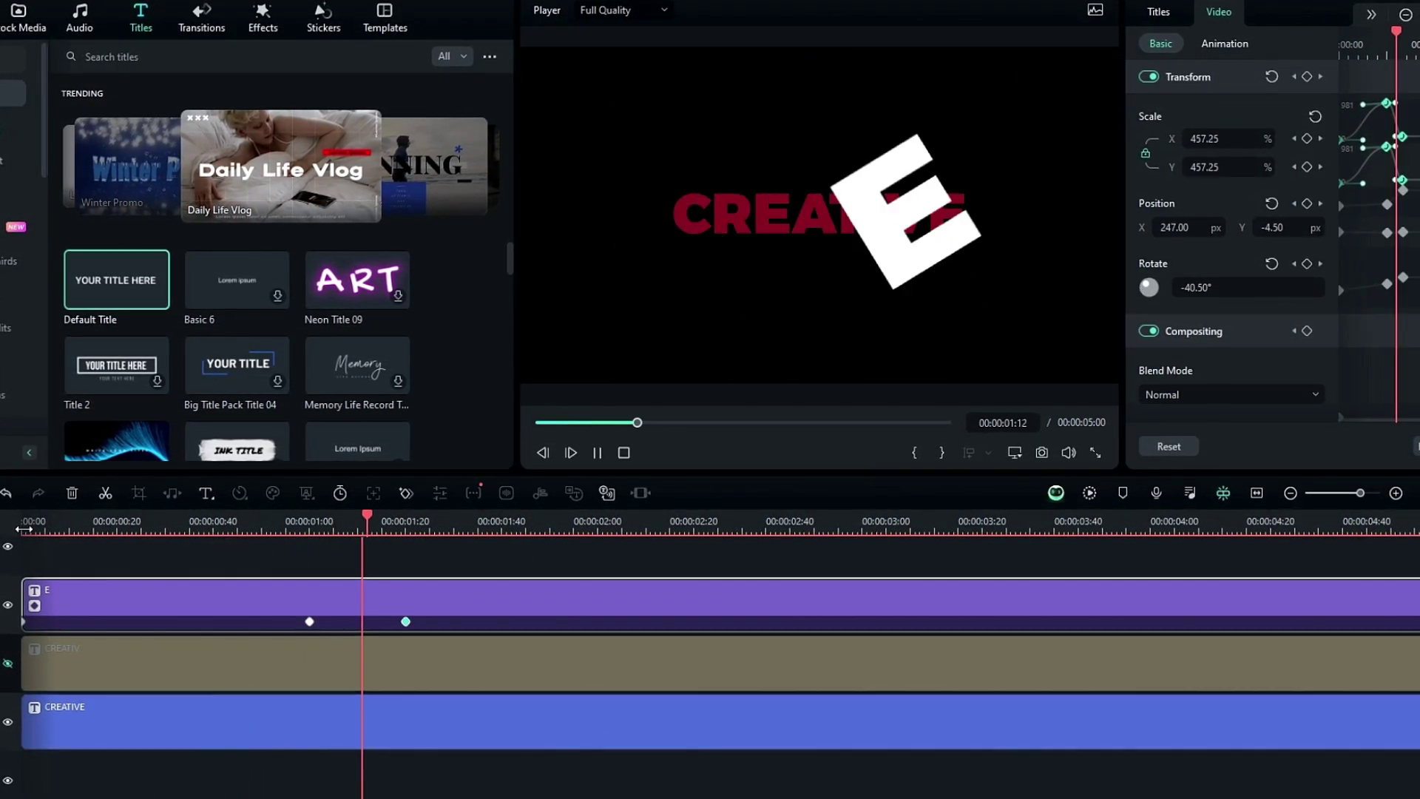
pyautogui.click(22, 530)
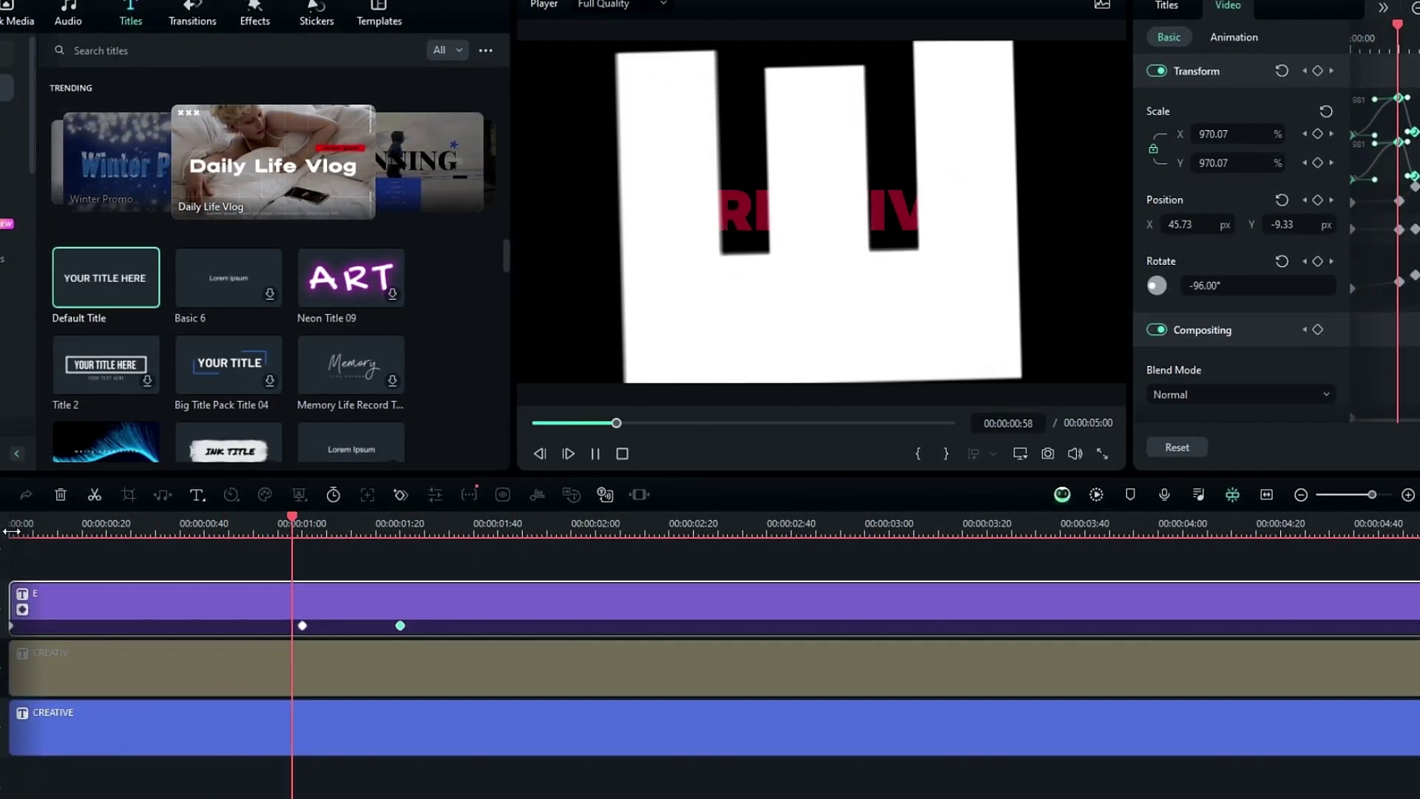
# Step: Make the CREATIV track visible again and scrub through the animation
pyautogui.click(13, 530)
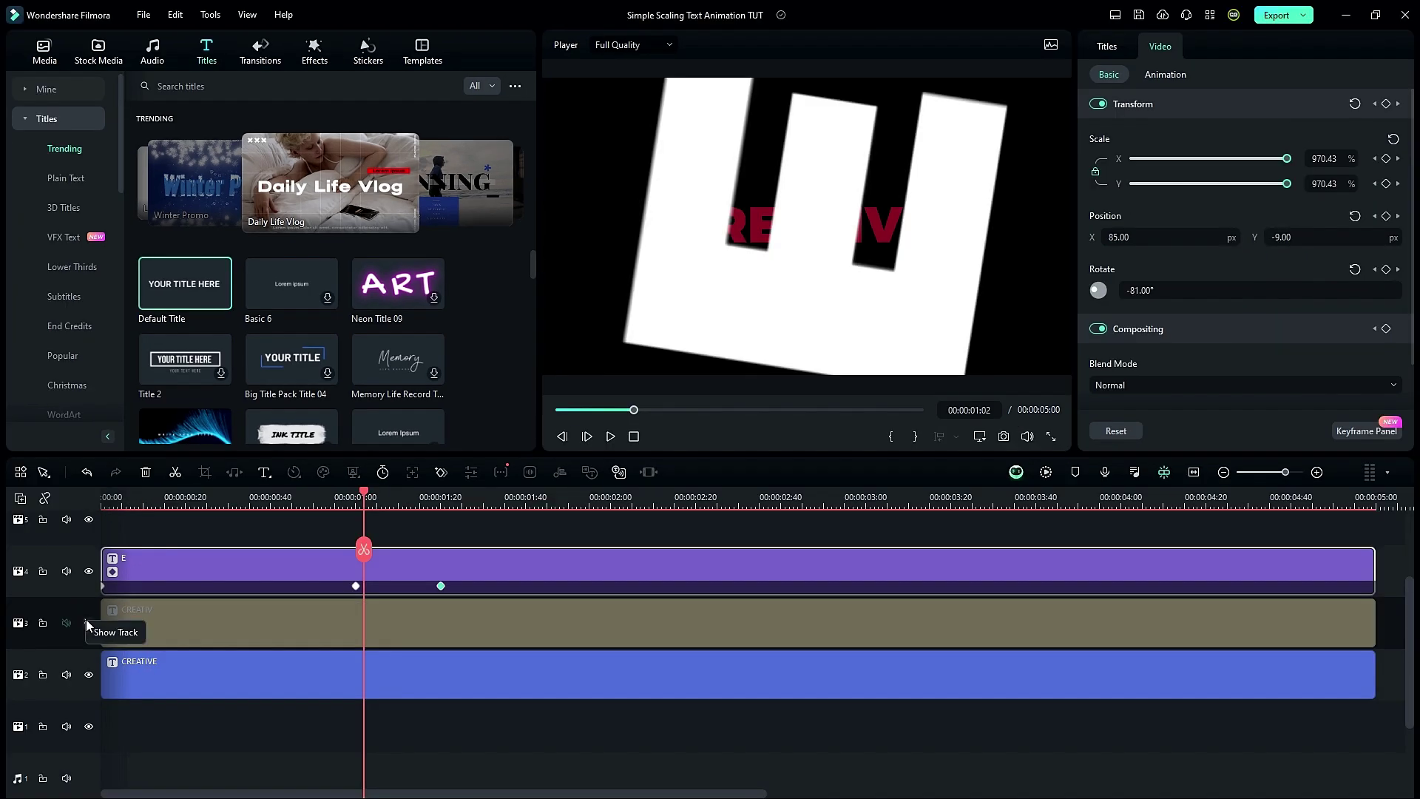
pyautogui.click(86, 623)
pyautogui.click(158, 499)
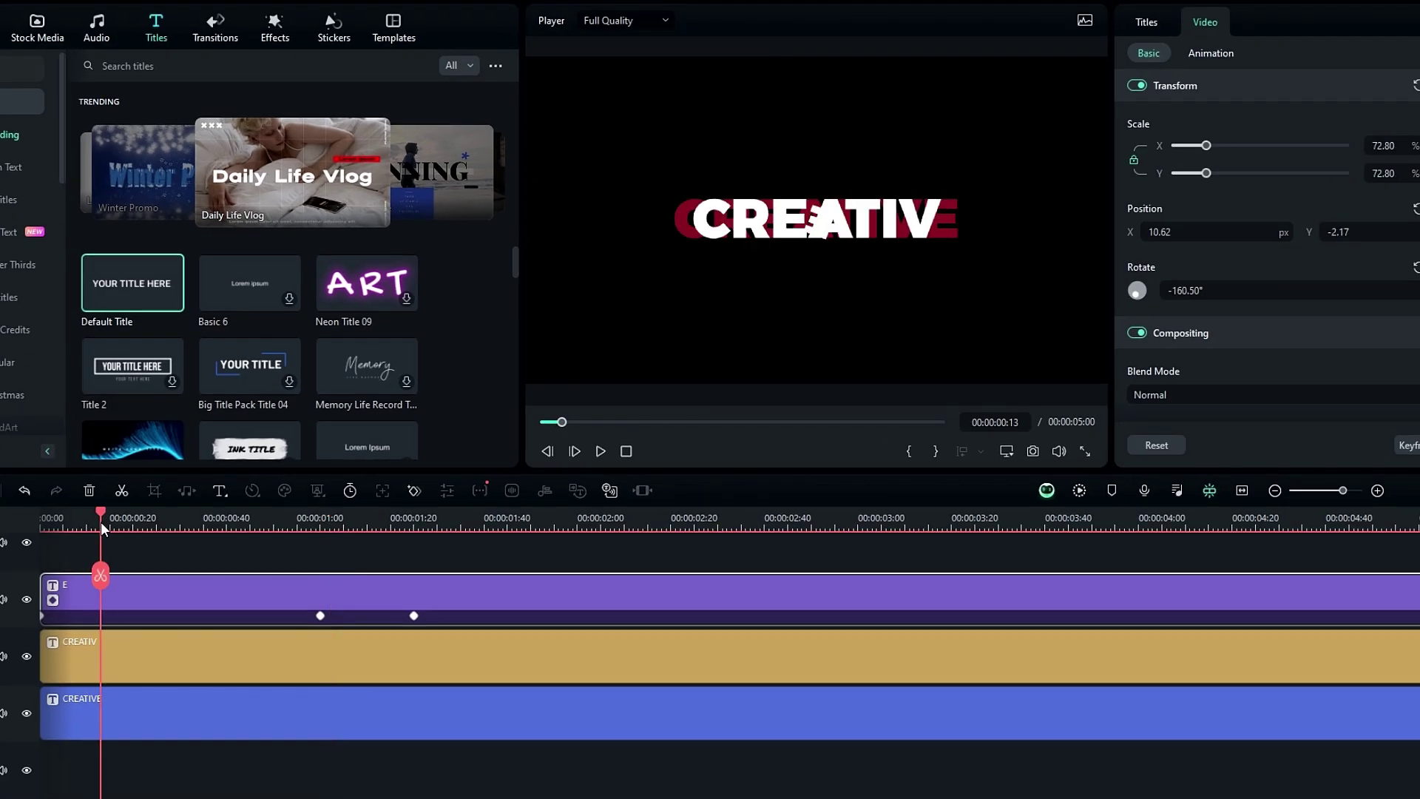
pyautogui.moveTo(158, 499); pyautogui.dragTo(378, 555)
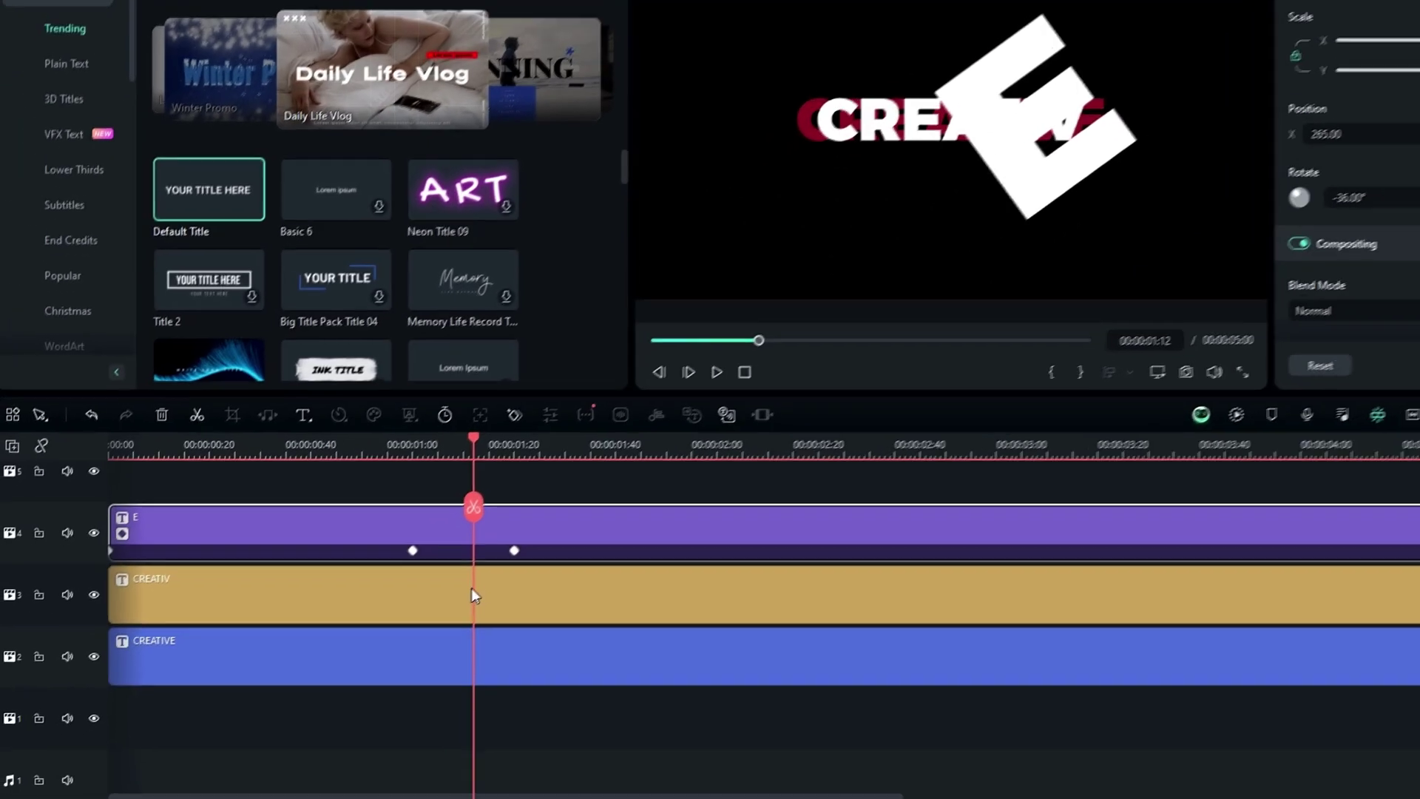
# Step: Keyframe CREATIV at 1:12 with Position X 464 and Opacity 0, then go to 1:26
pyautogui.click(324, 655)
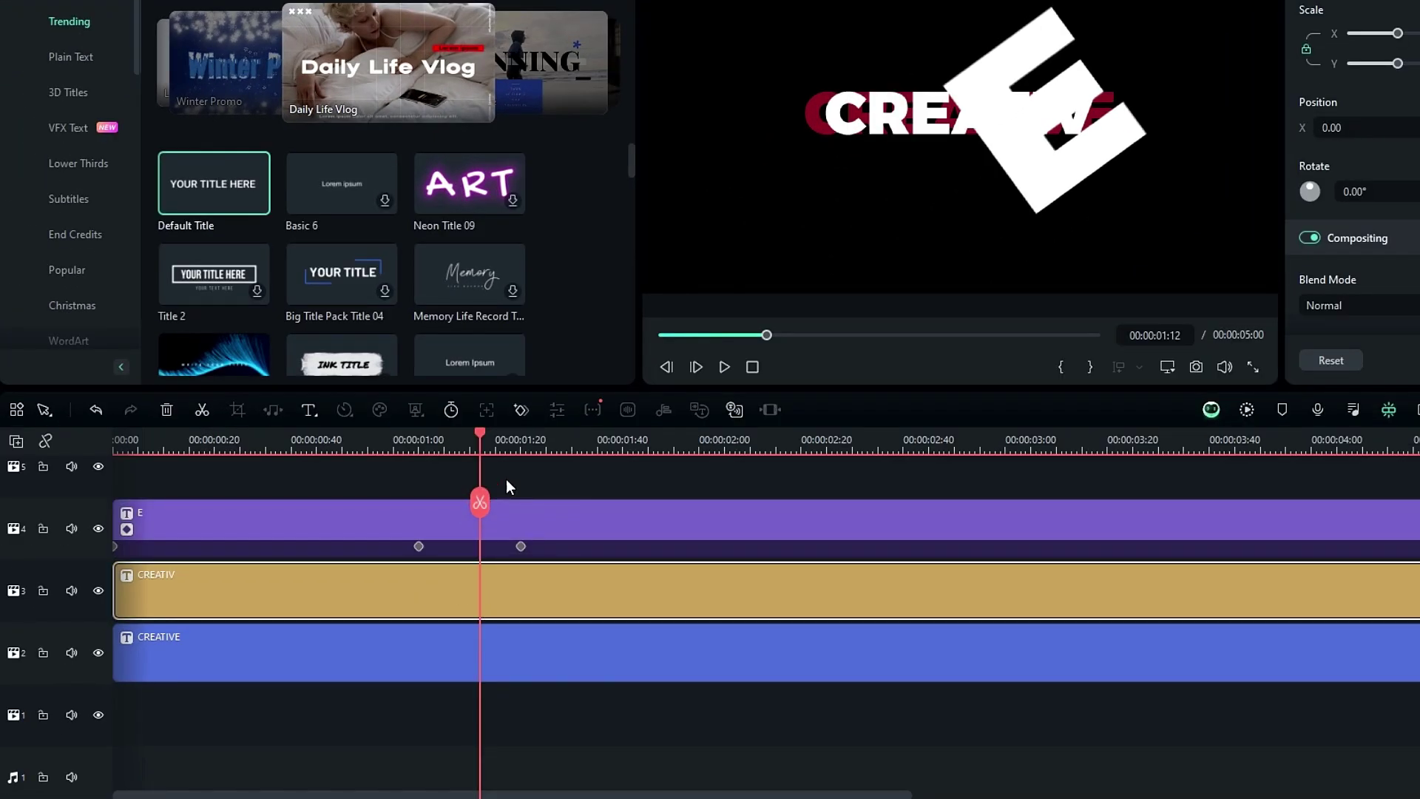
pyautogui.click(521, 410)
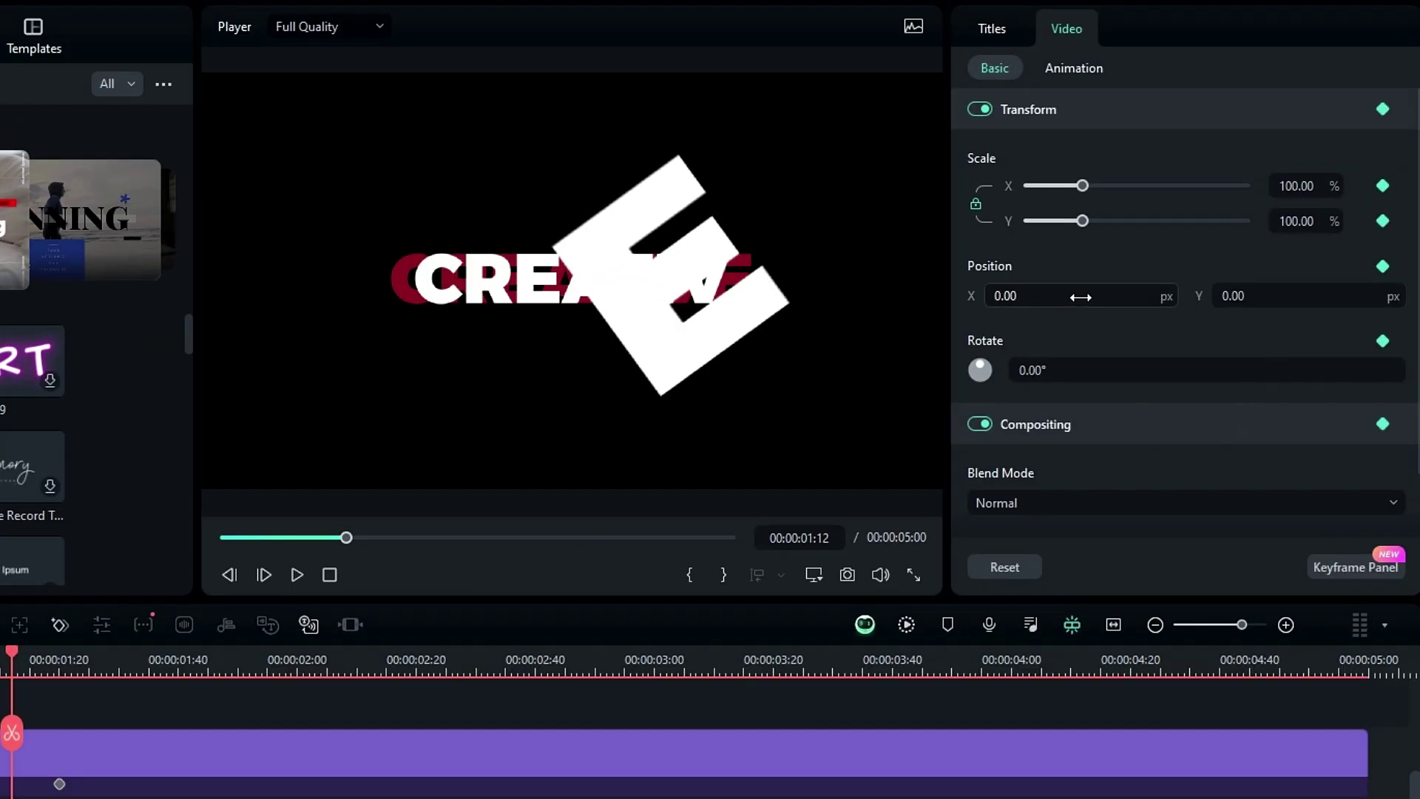
pyautogui.moveTo(1005, 295); pyautogui.dragTo(1153, 295)
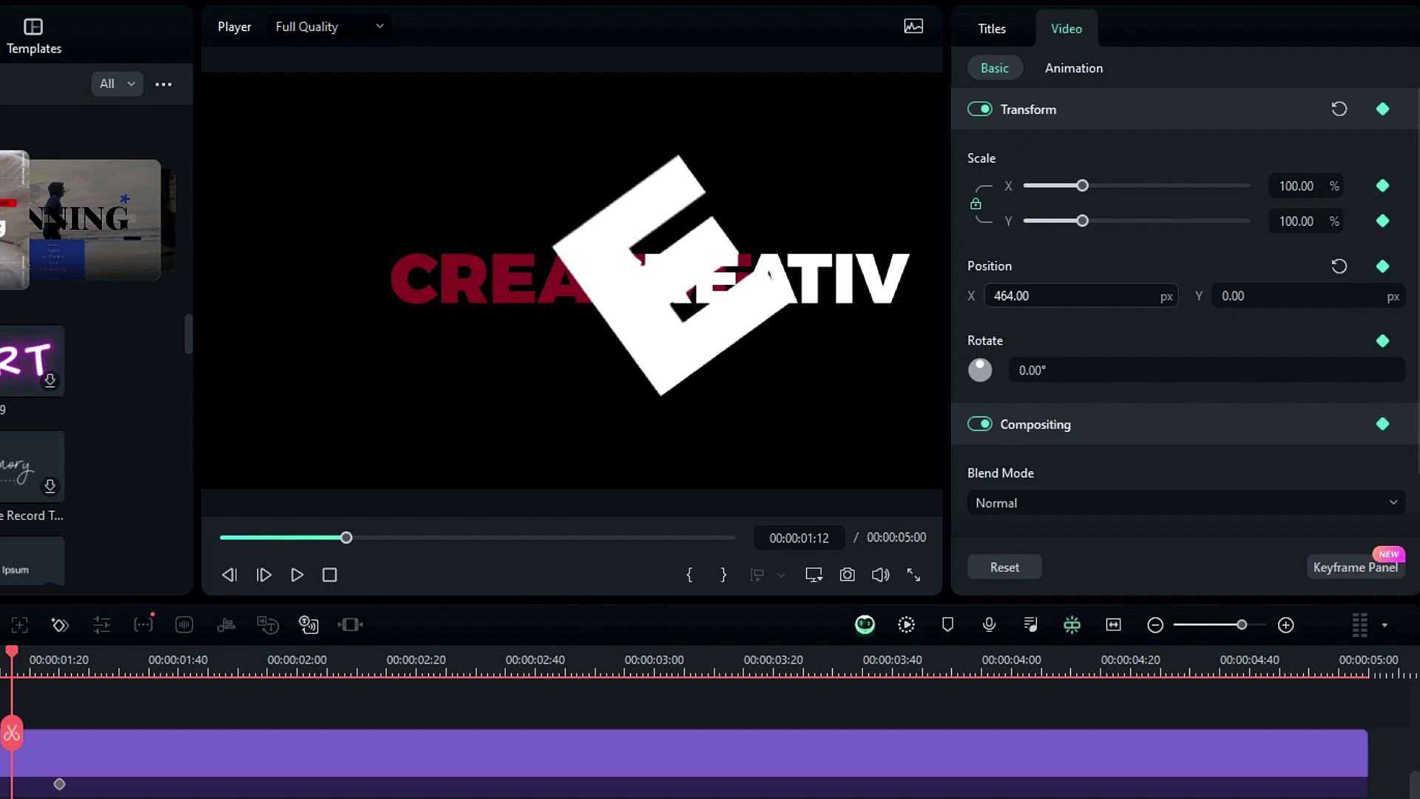
pyautogui.scroll(-2, 1132, 408)
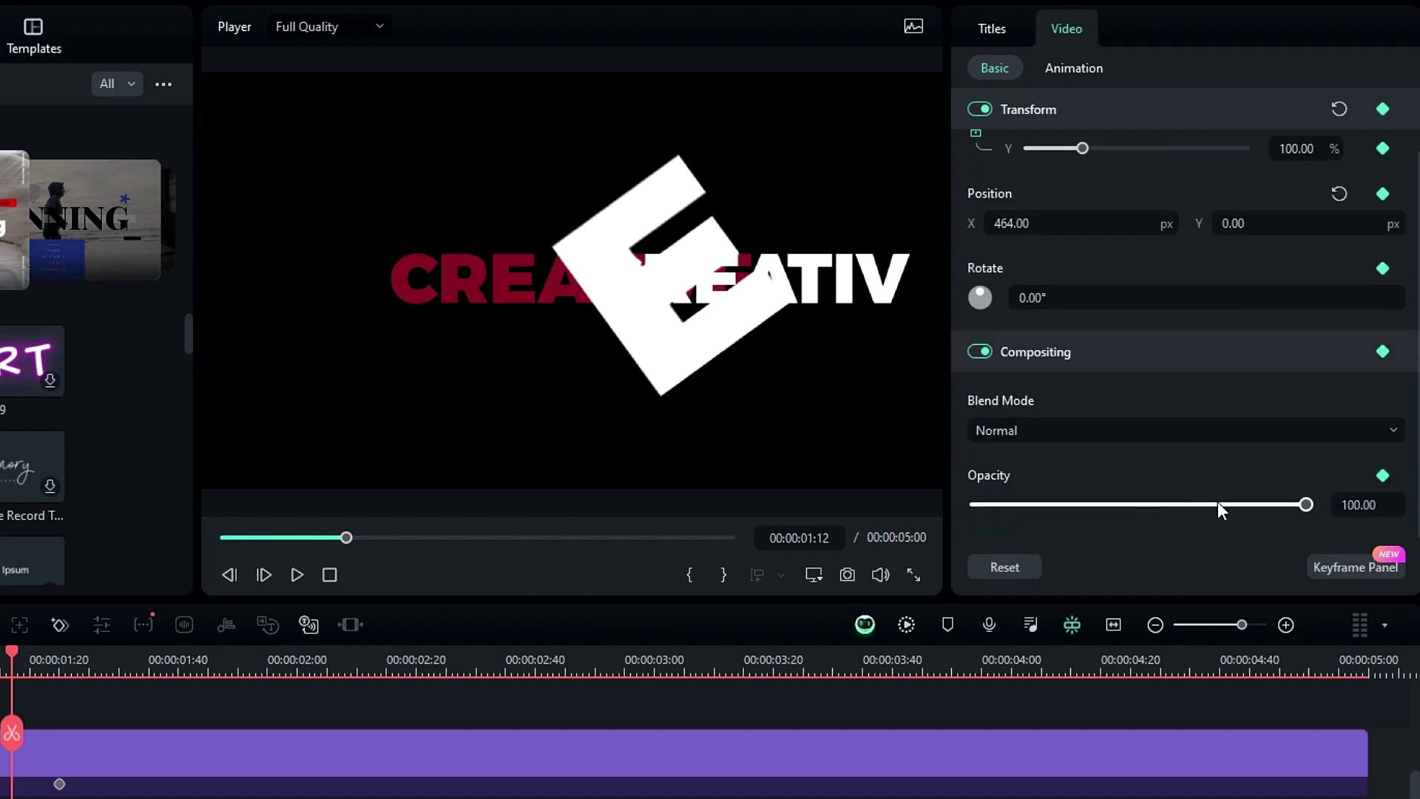
pyautogui.moveTo(1218, 505); pyautogui.dragTo(921, 506)
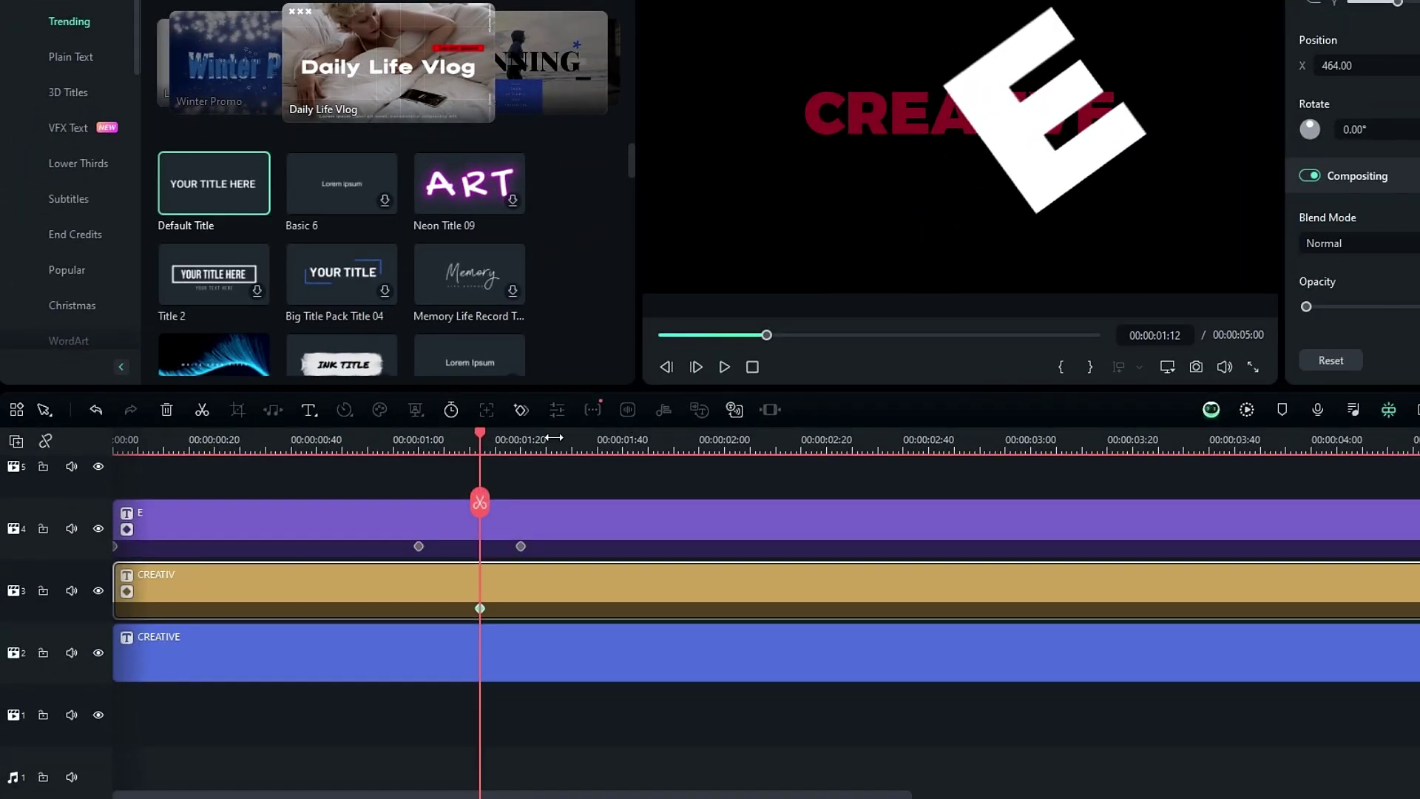
pyautogui.click(567, 443)
pyautogui.click(554, 444)
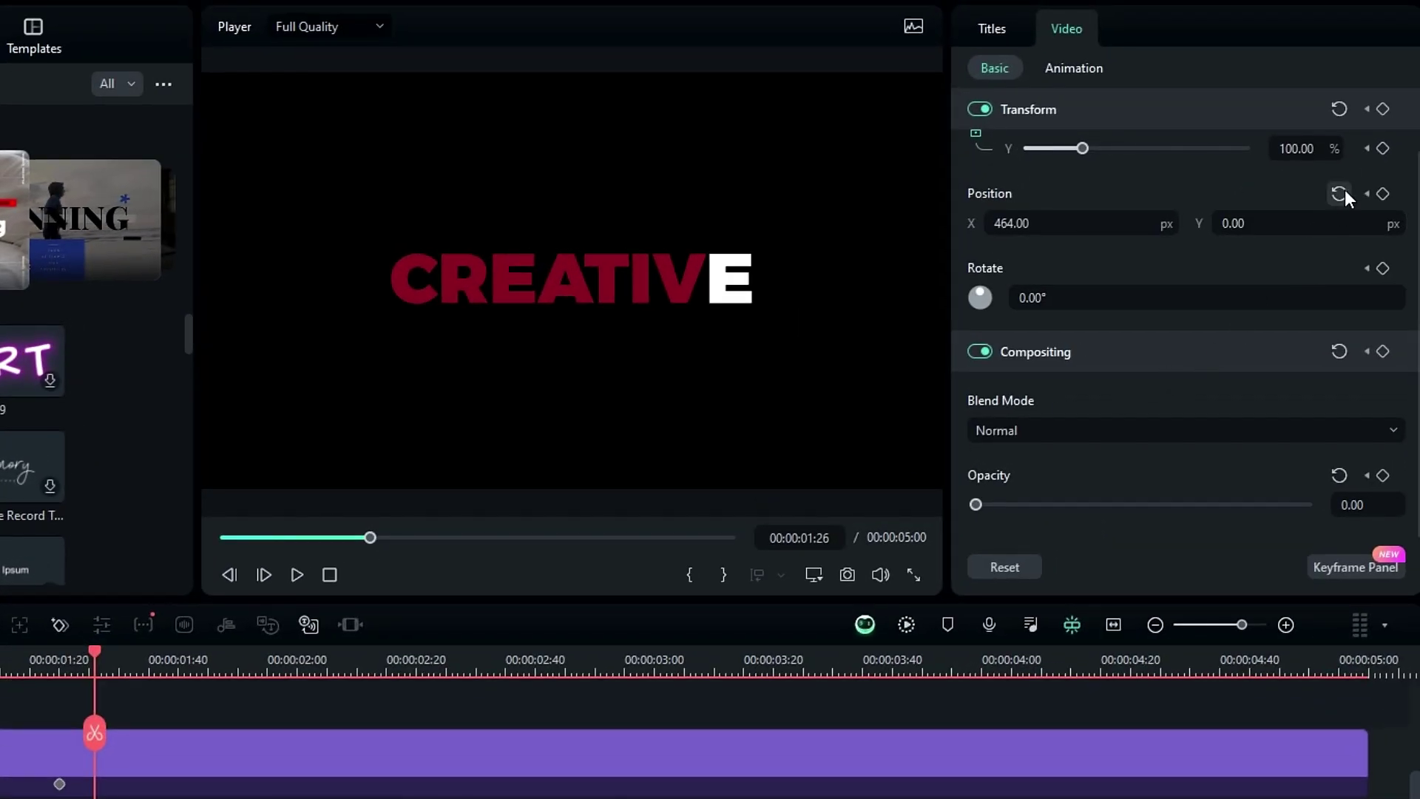
# Step: At 1:26, set CREATIV's opacity back to 100 and its Position X to -63
pyautogui.click(1340, 194)
pyautogui.click(1339, 476)
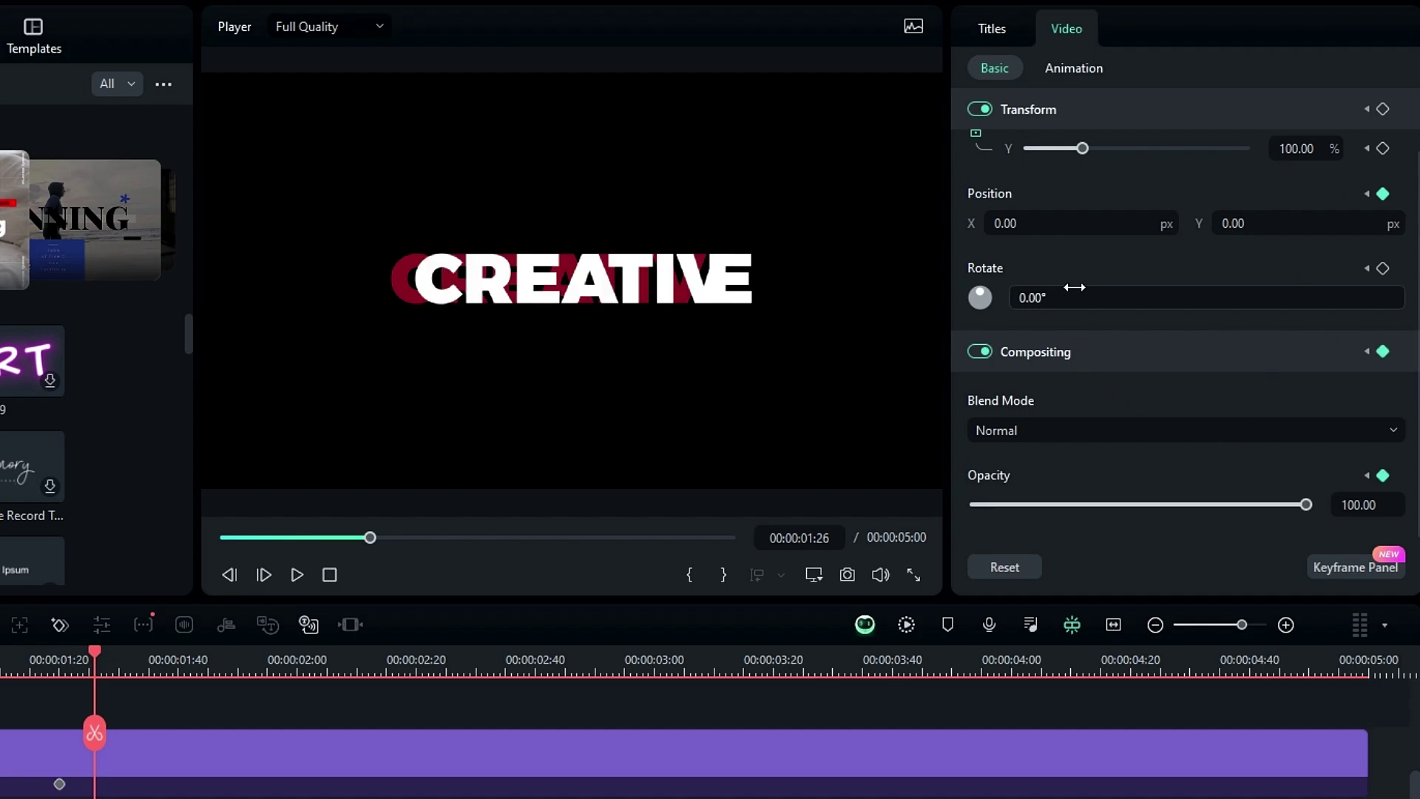
pyautogui.moveTo(1063, 218); pyautogui.dragTo(1007, 219)
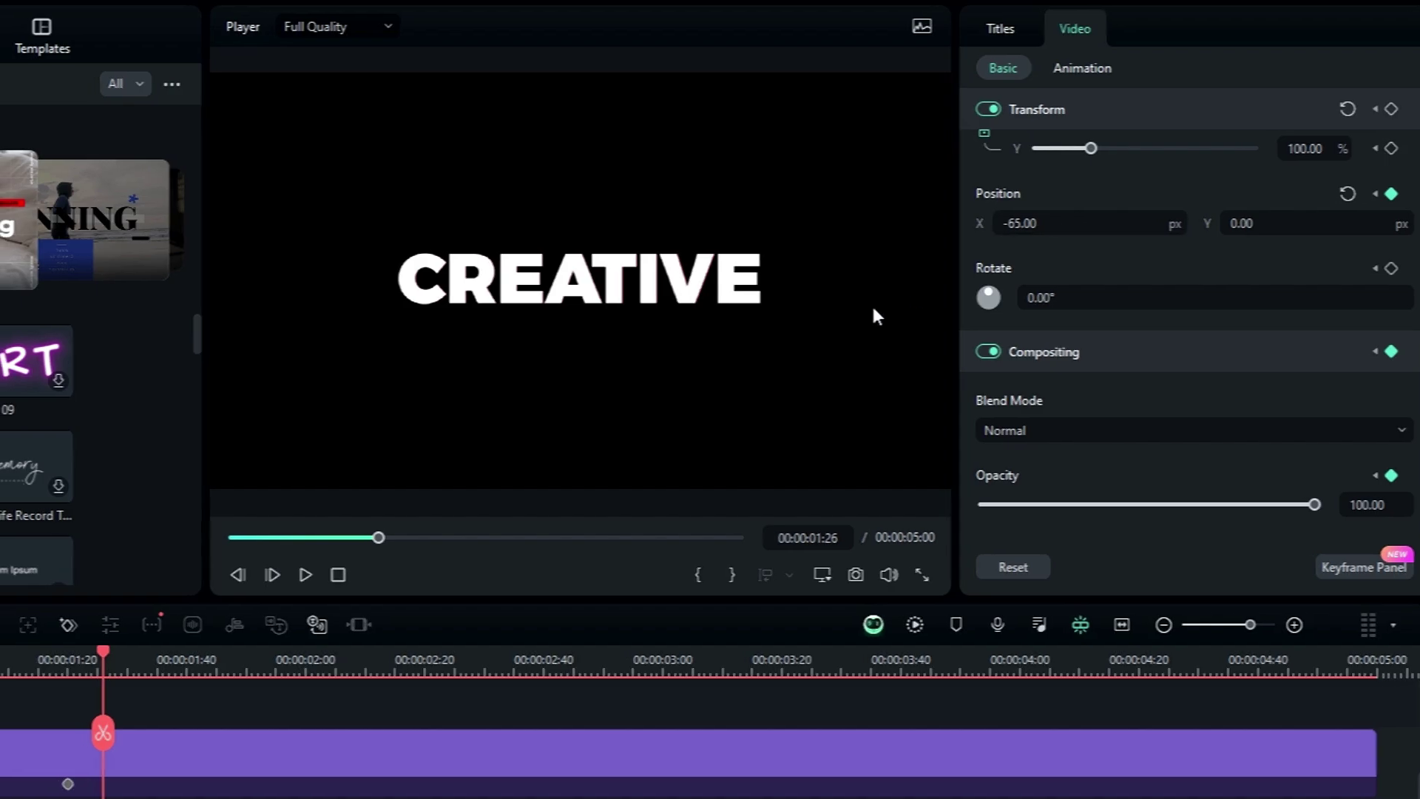
pyautogui.scroll(3, 338, 303)
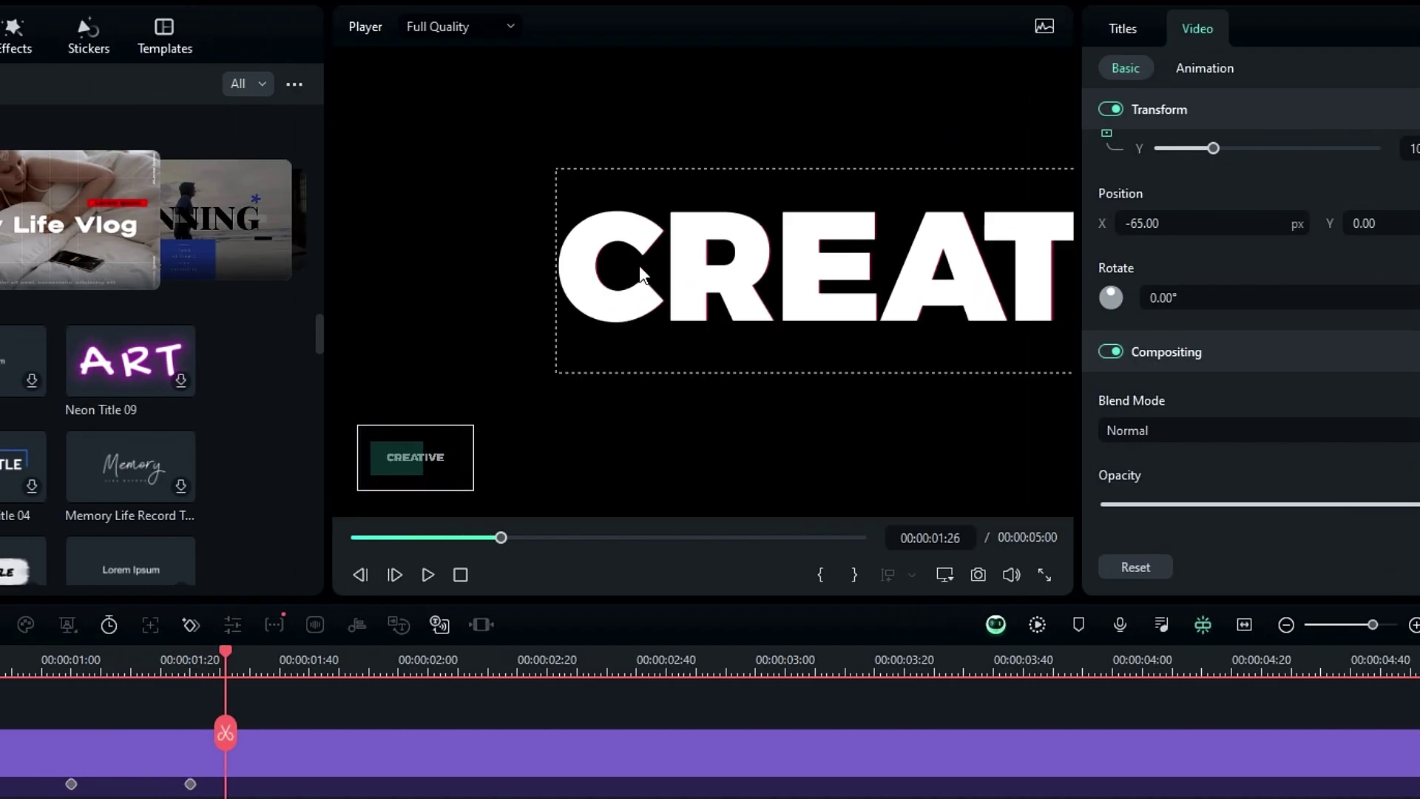
pyautogui.scroll(3, 640, 267)
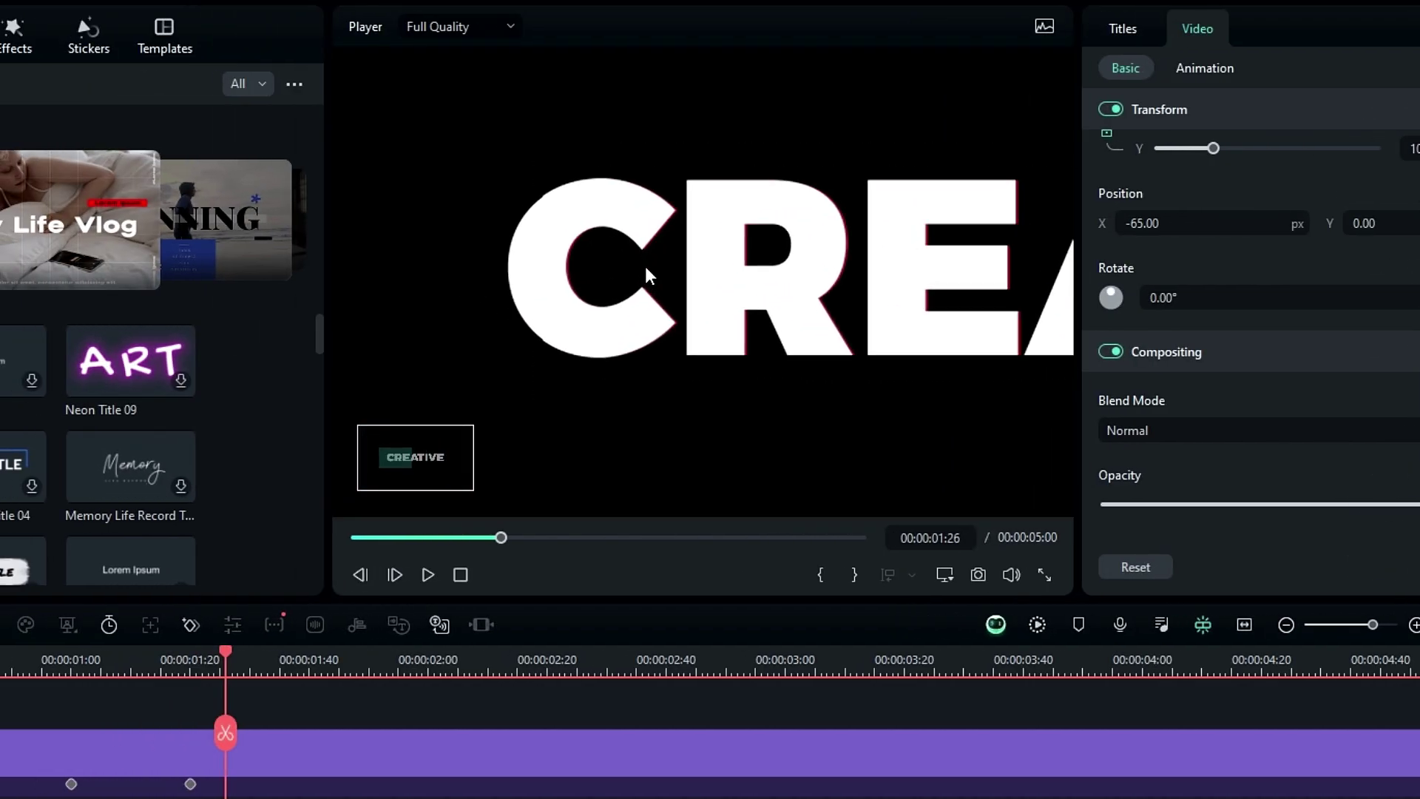
pyautogui.click(1192, 234)
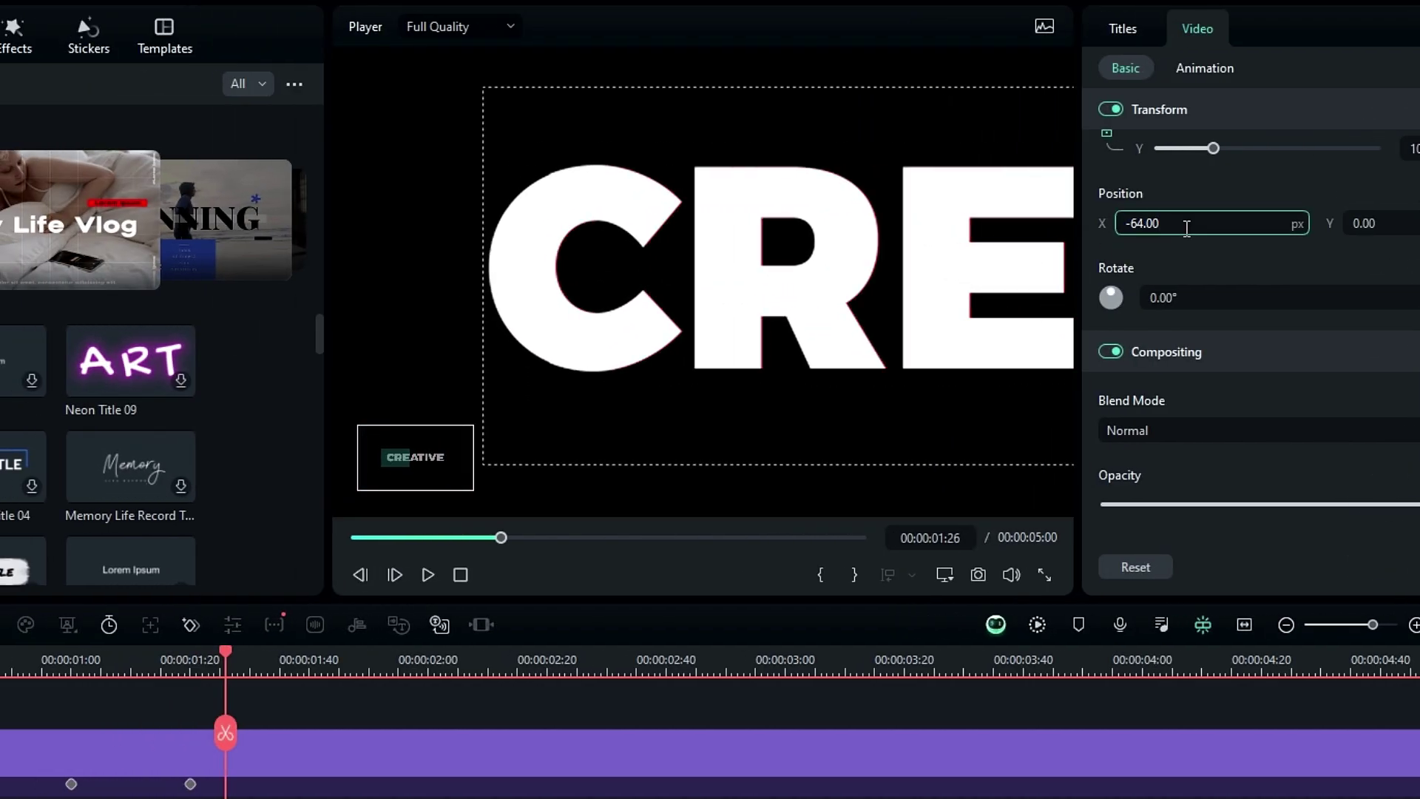
pyautogui.press('Up')
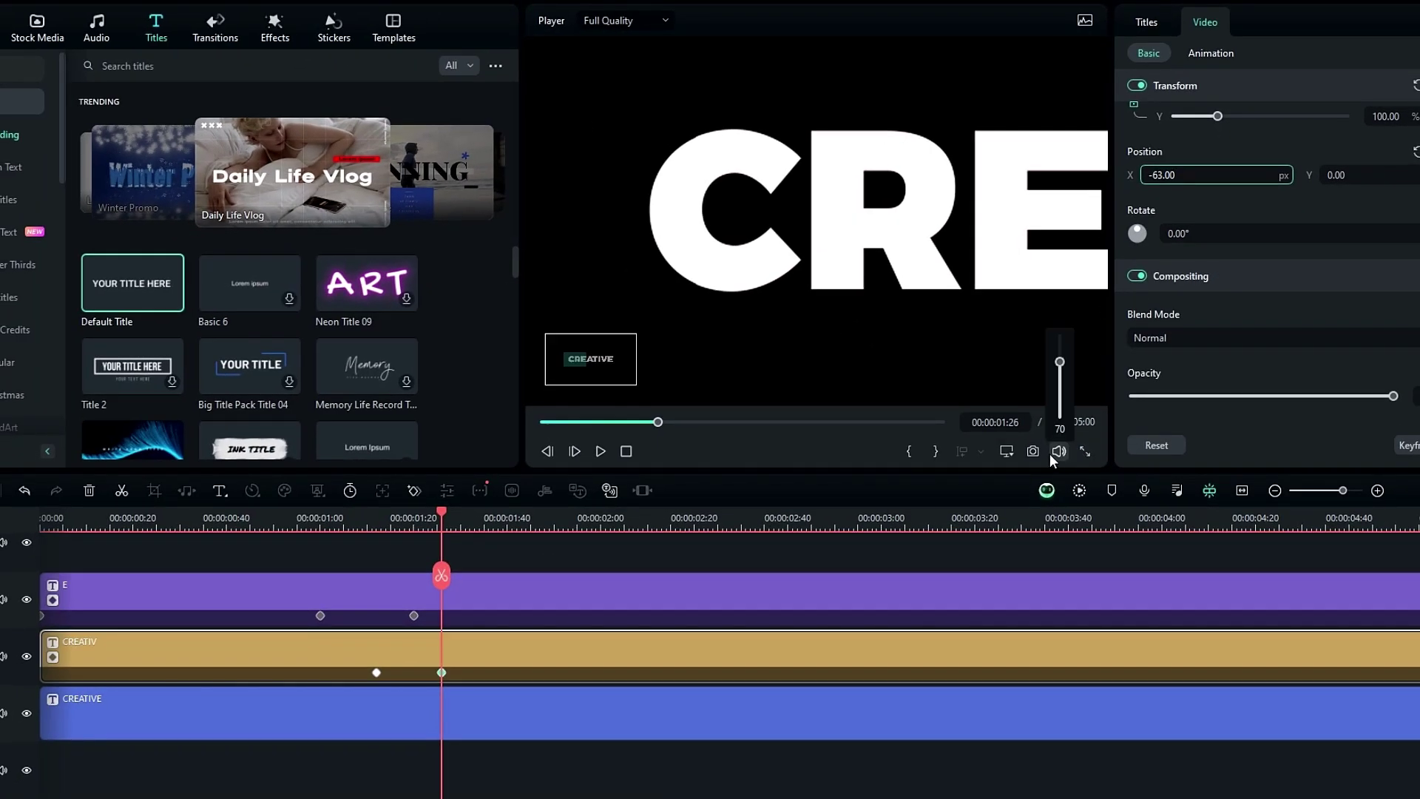
# Step: Set the player zoom level to Fit
pyautogui.click(1011, 449)
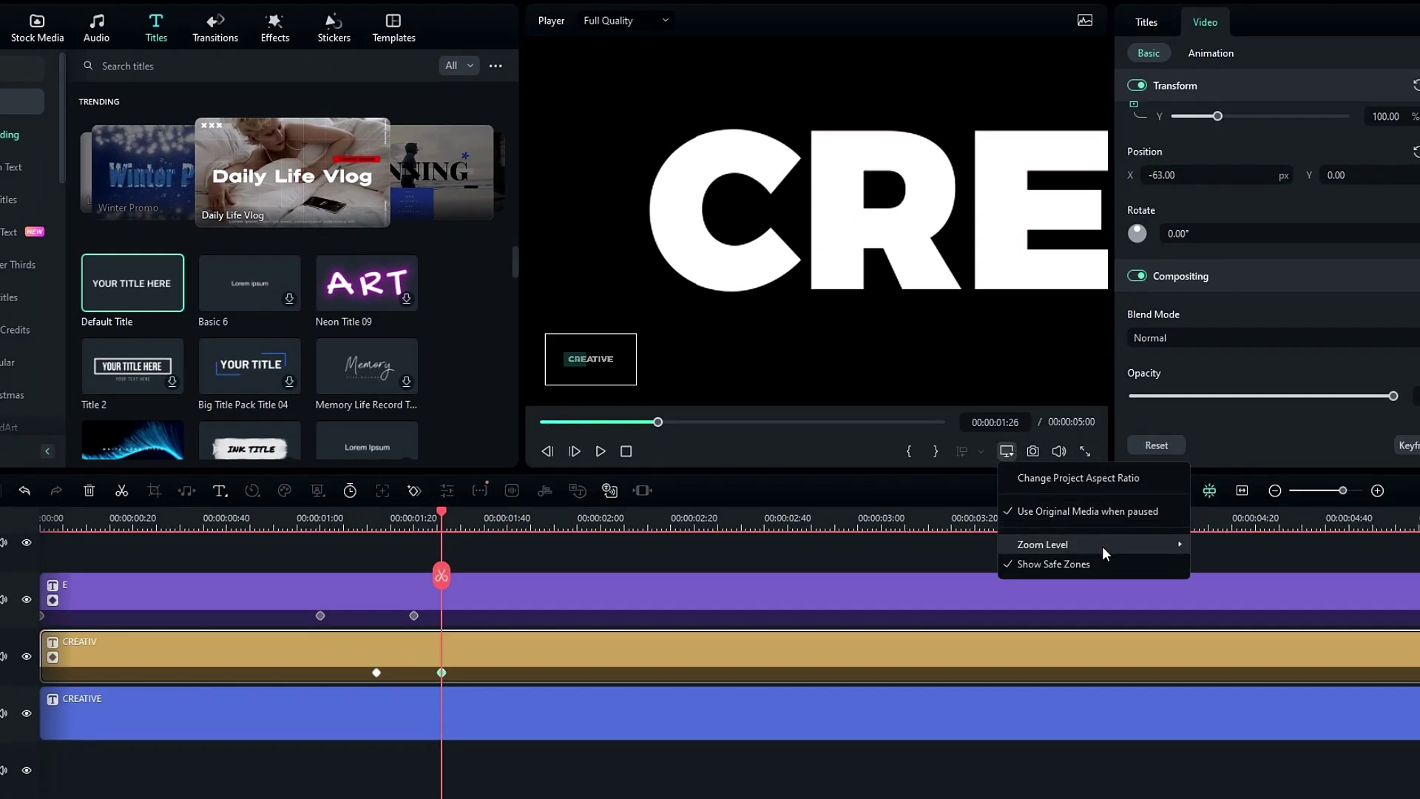
pyautogui.moveTo(1104, 544)
pyautogui.click(1209, 543)
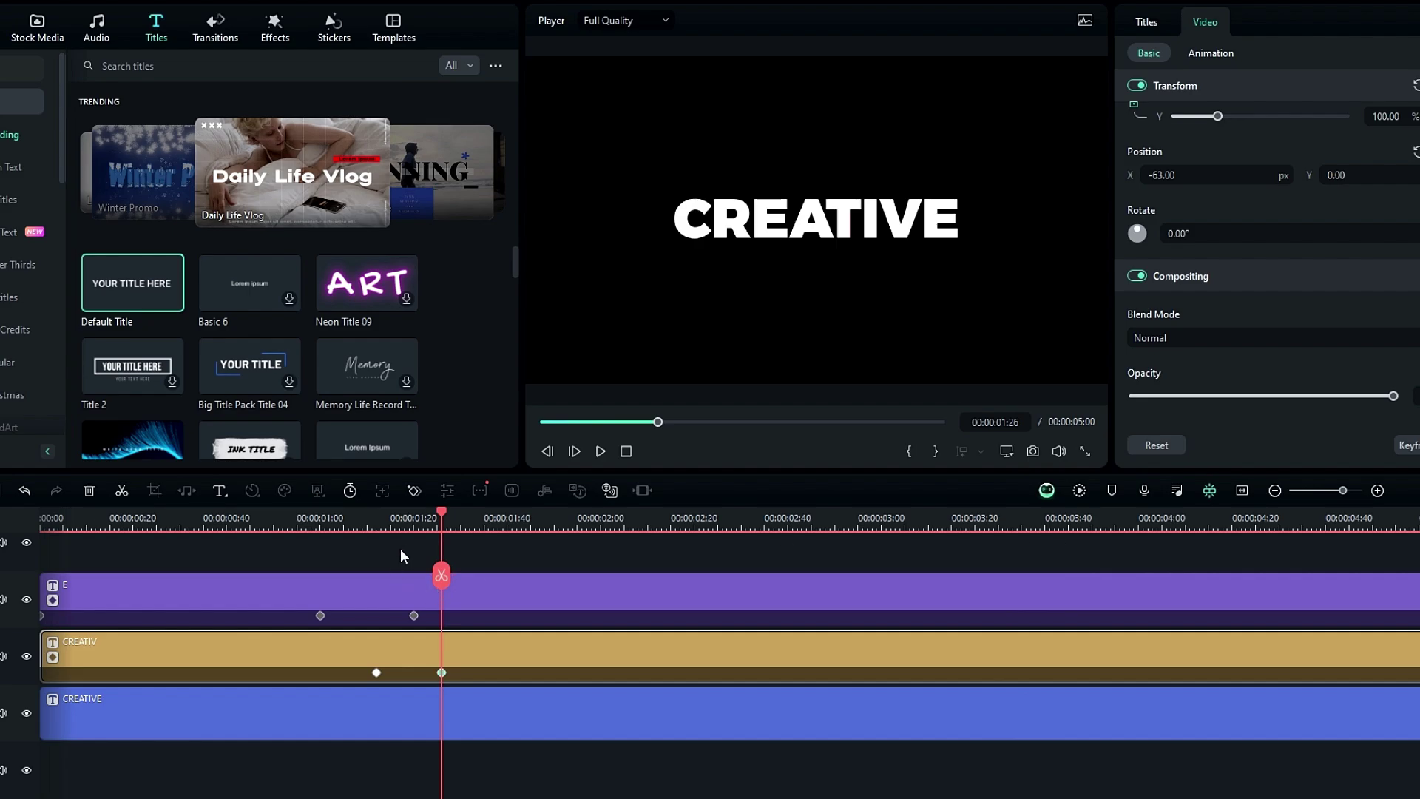
# Step: In the Keyframe Panel, give CREATIV's Position keyframe Curve and its Opacity keyframe Ease in
pyautogui.moveTo(392, 520); pyautogui.dragTo(442, 544)
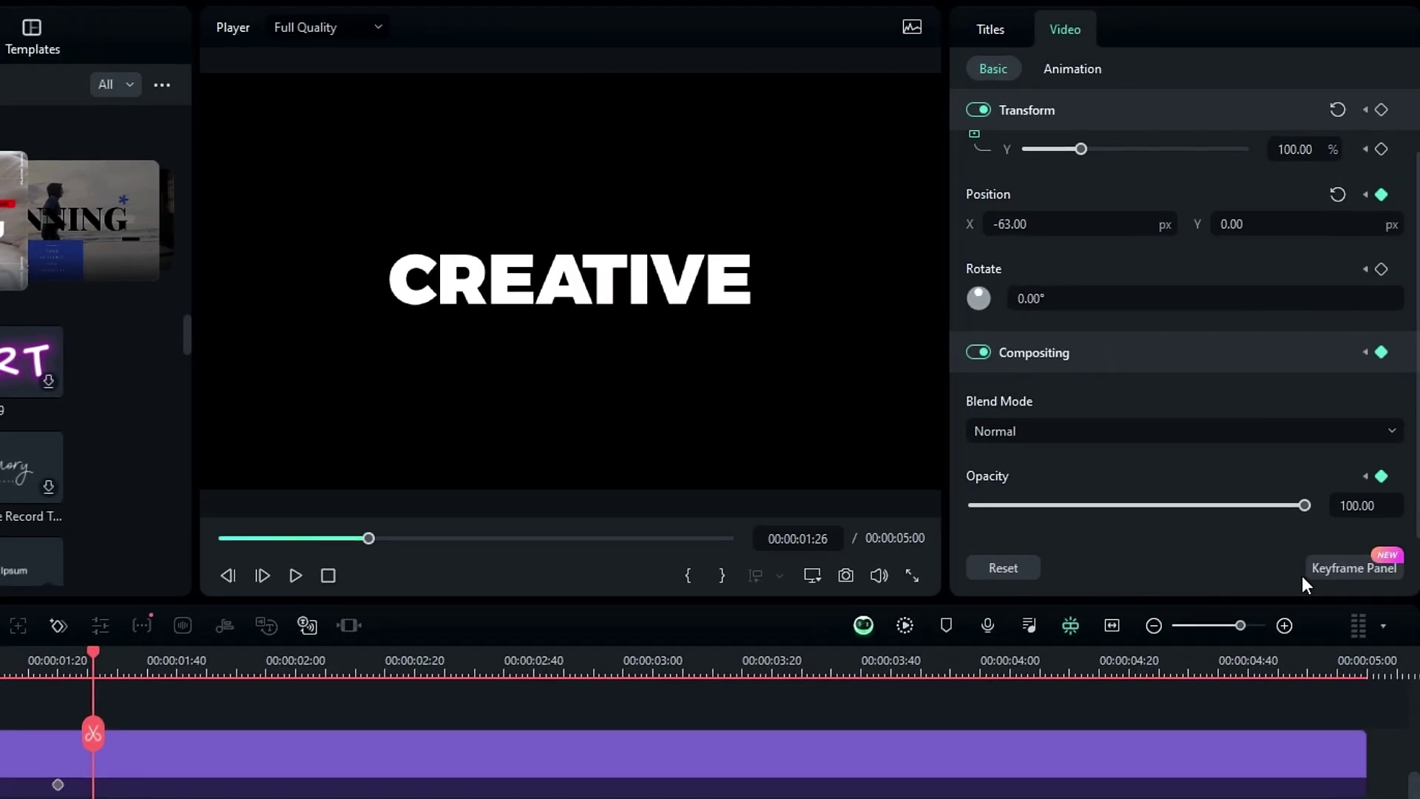
pyautogui.click(1321, 568)
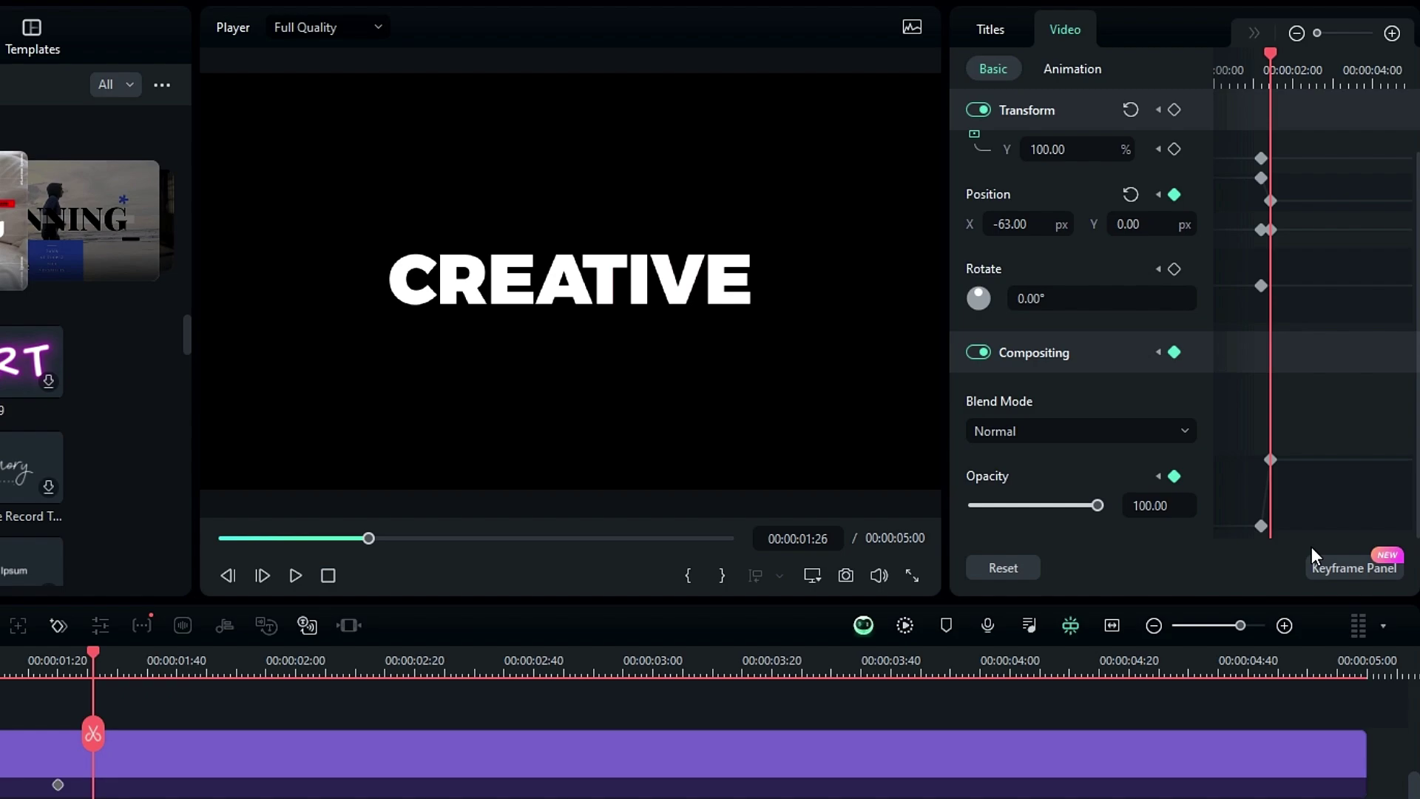
pyautogui.rightClick(1271, 201)
pyautogui.click(1268, 308)
pyautogui.rightClick(1270, 461)
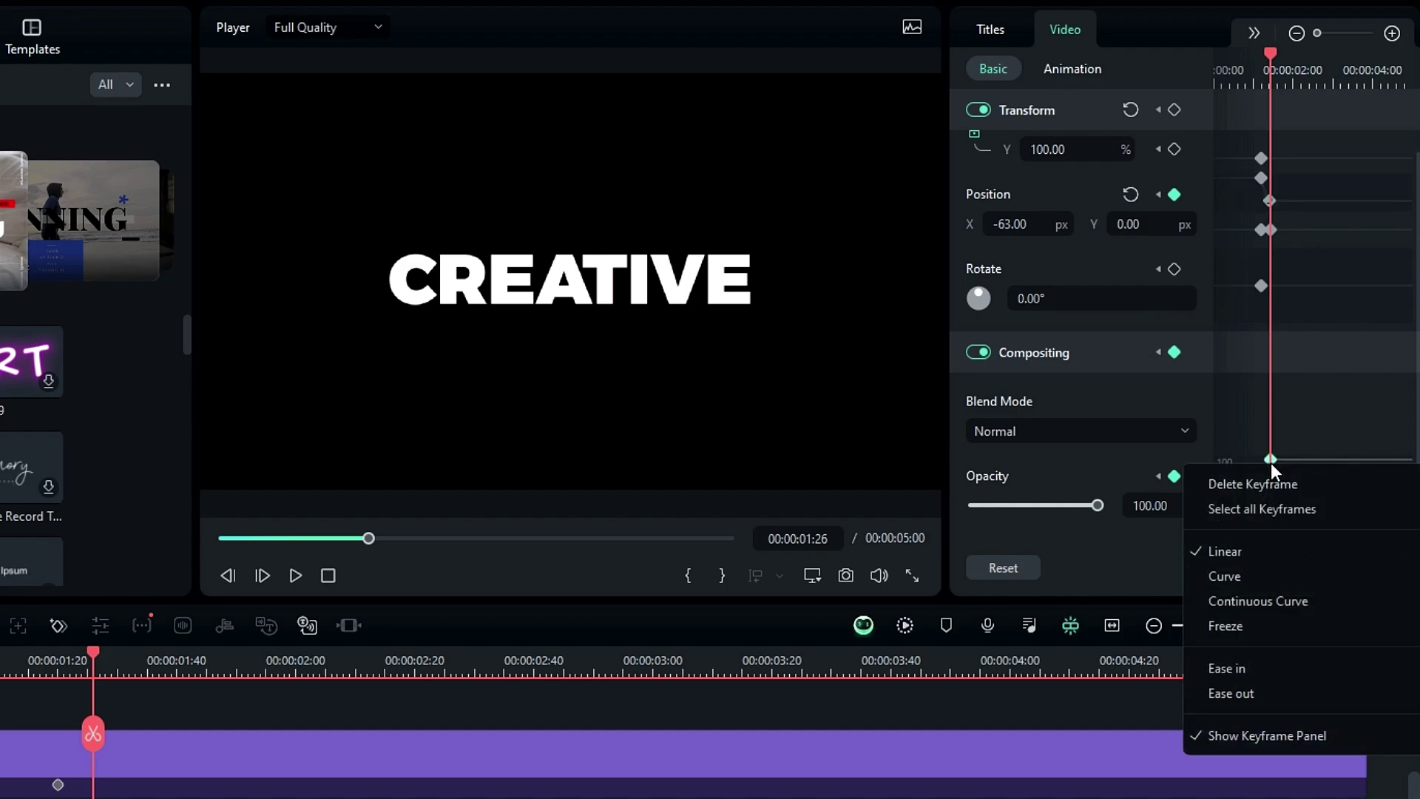
pyautogui.click(1229, 663)
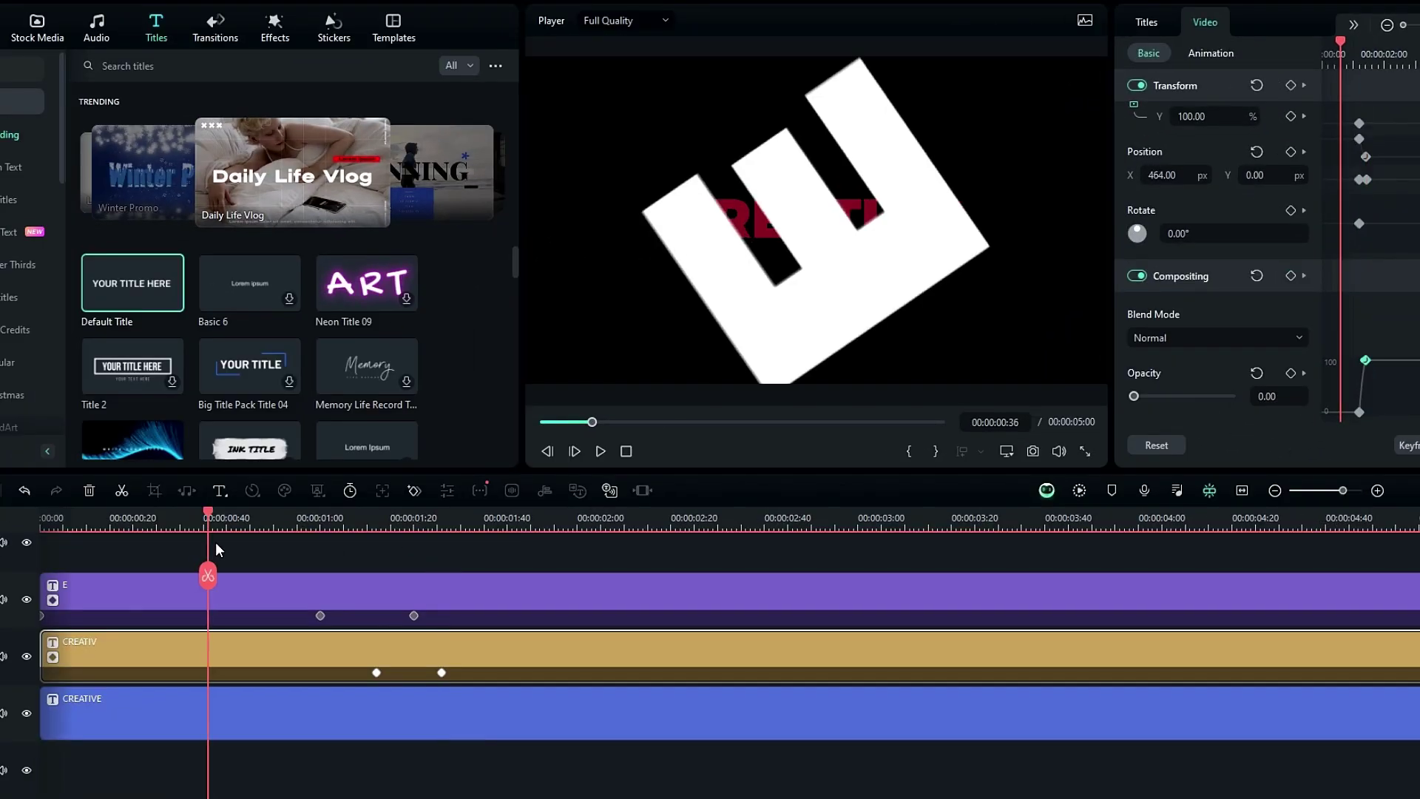
# Step: Hide the red CREATIVE track and play back the E and CREATIV animation
pyautogui.click(89, 713)
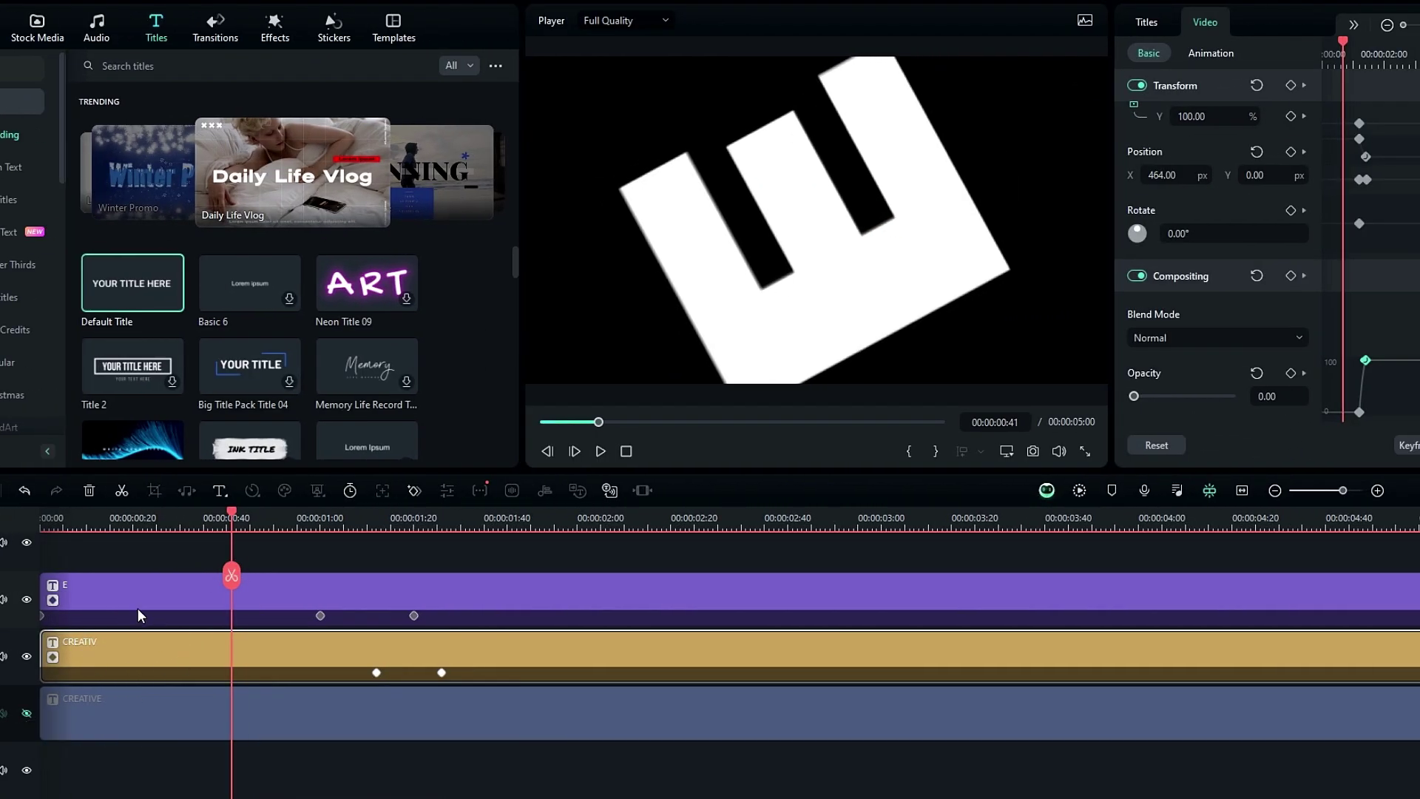
pyautogui.click(89, 527)
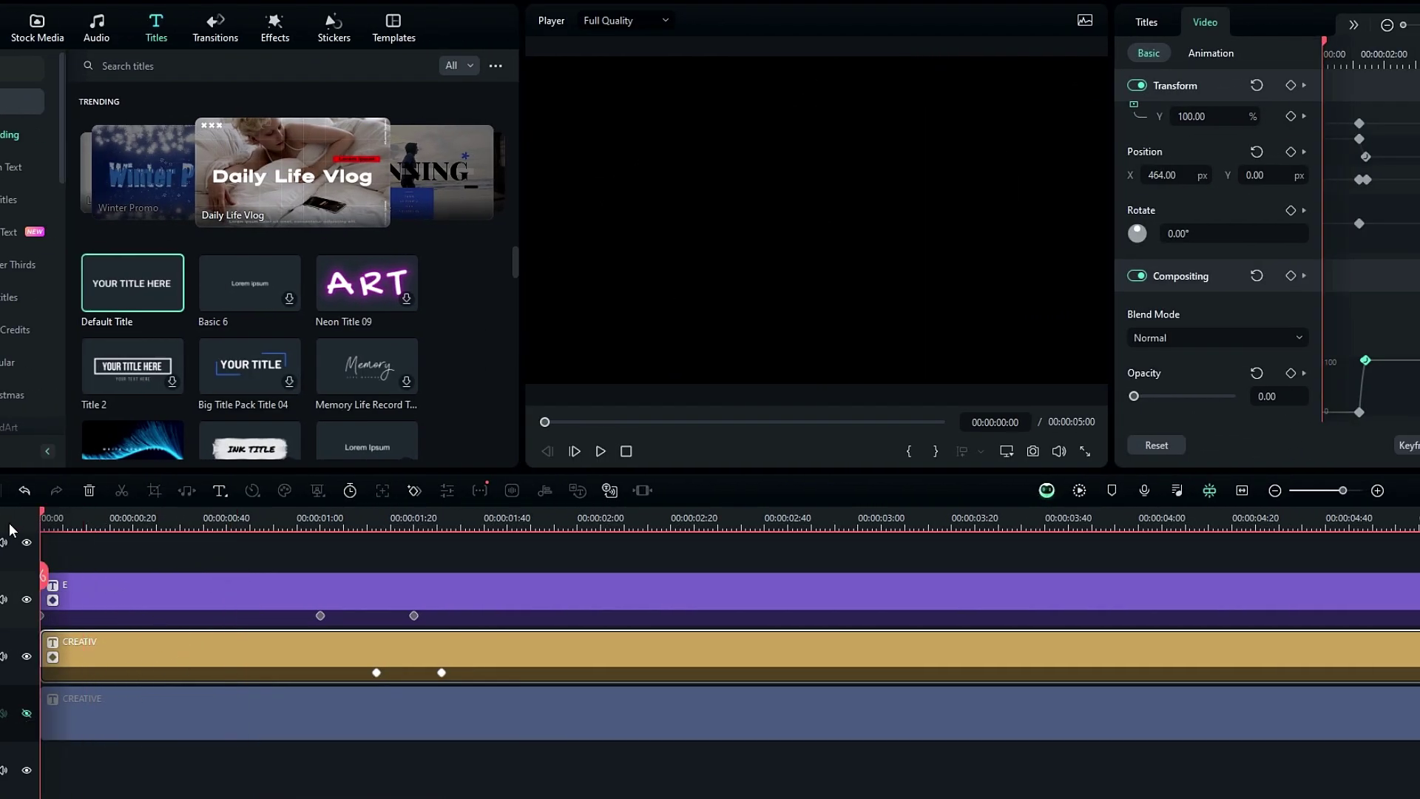
pyautogui.press('space')
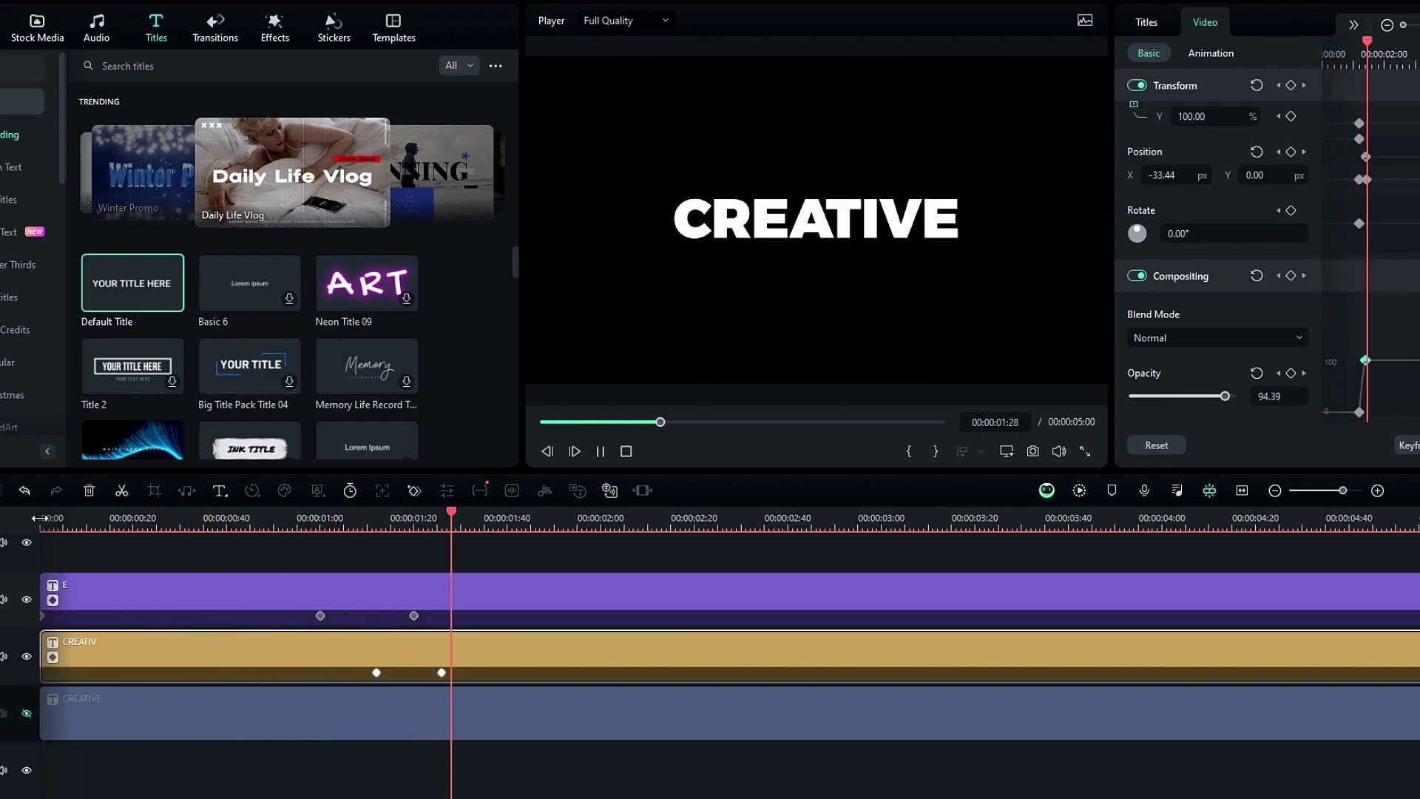
pyautogui.click(39, 518)
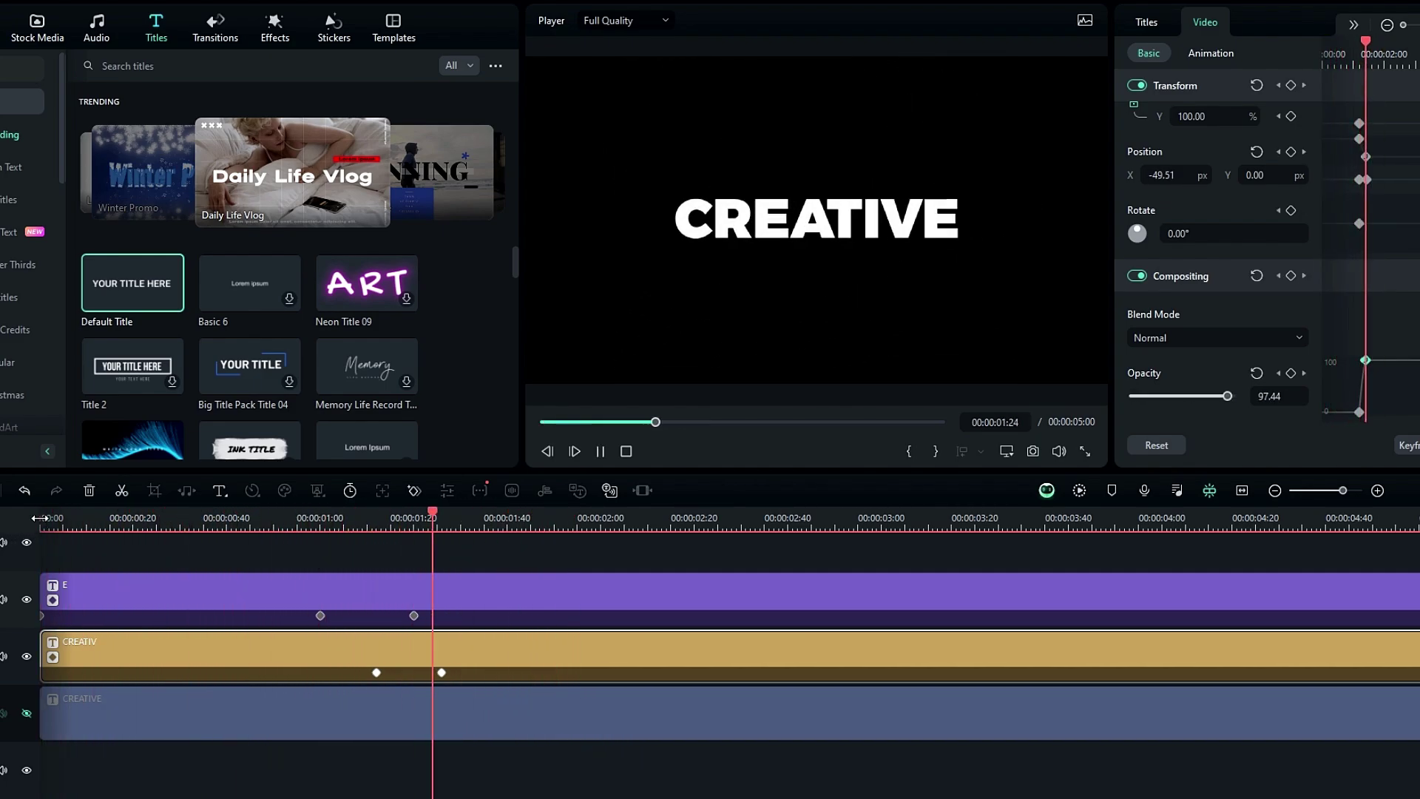
pyautogui.click(39, 517)
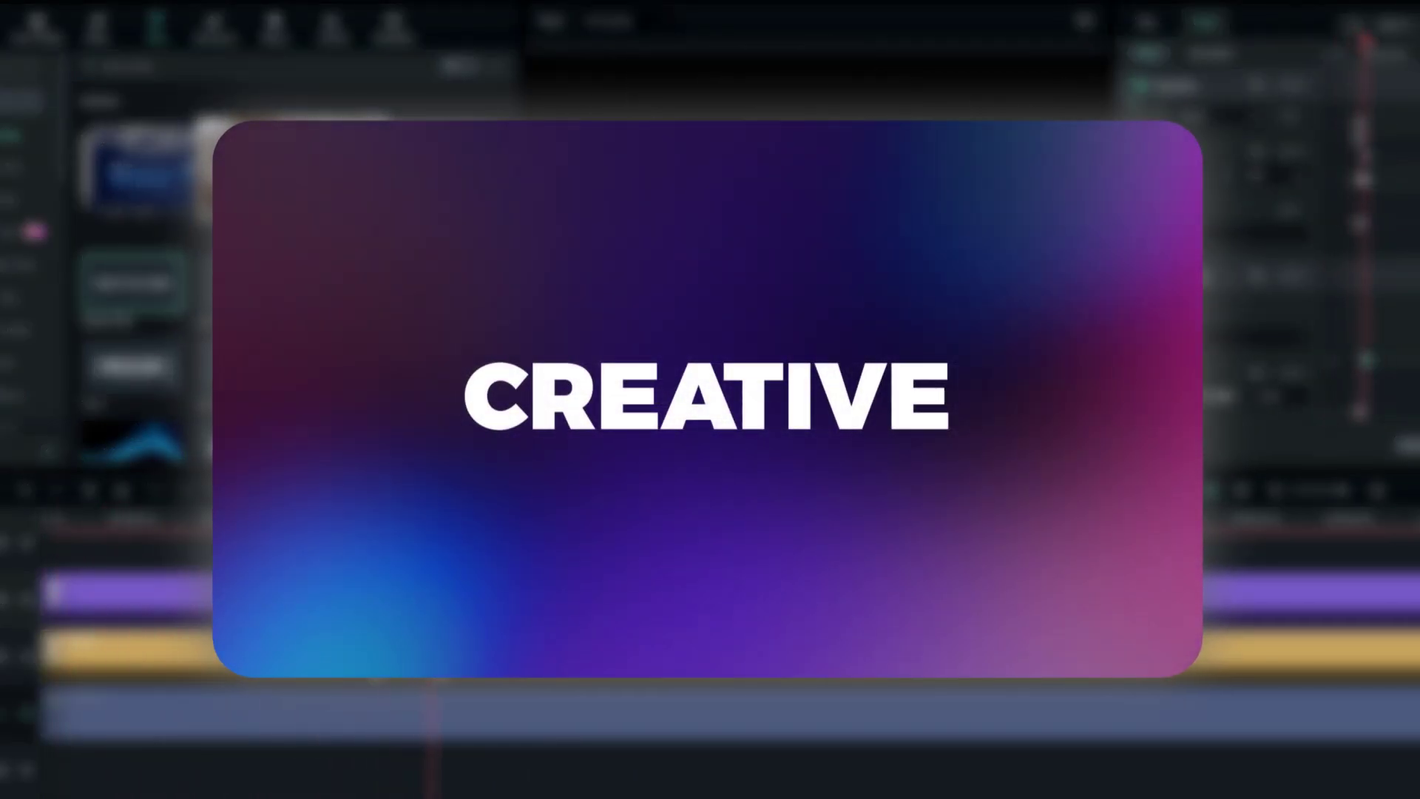
pyautogui.click(295, 531)
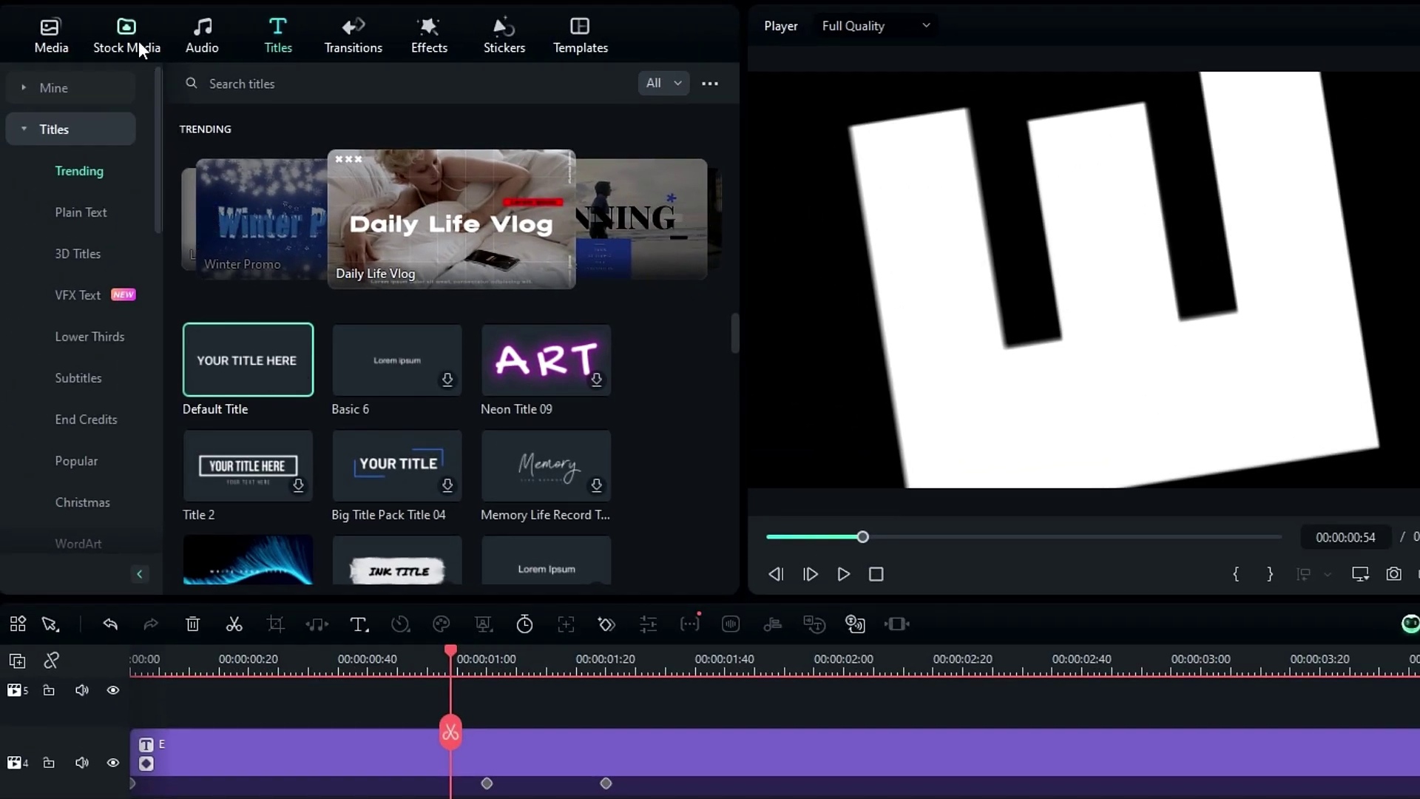
# Step: Place the Modern Gradient Media 08 stock background on the bottom track under the titles
pyautogui.click(139, 42)
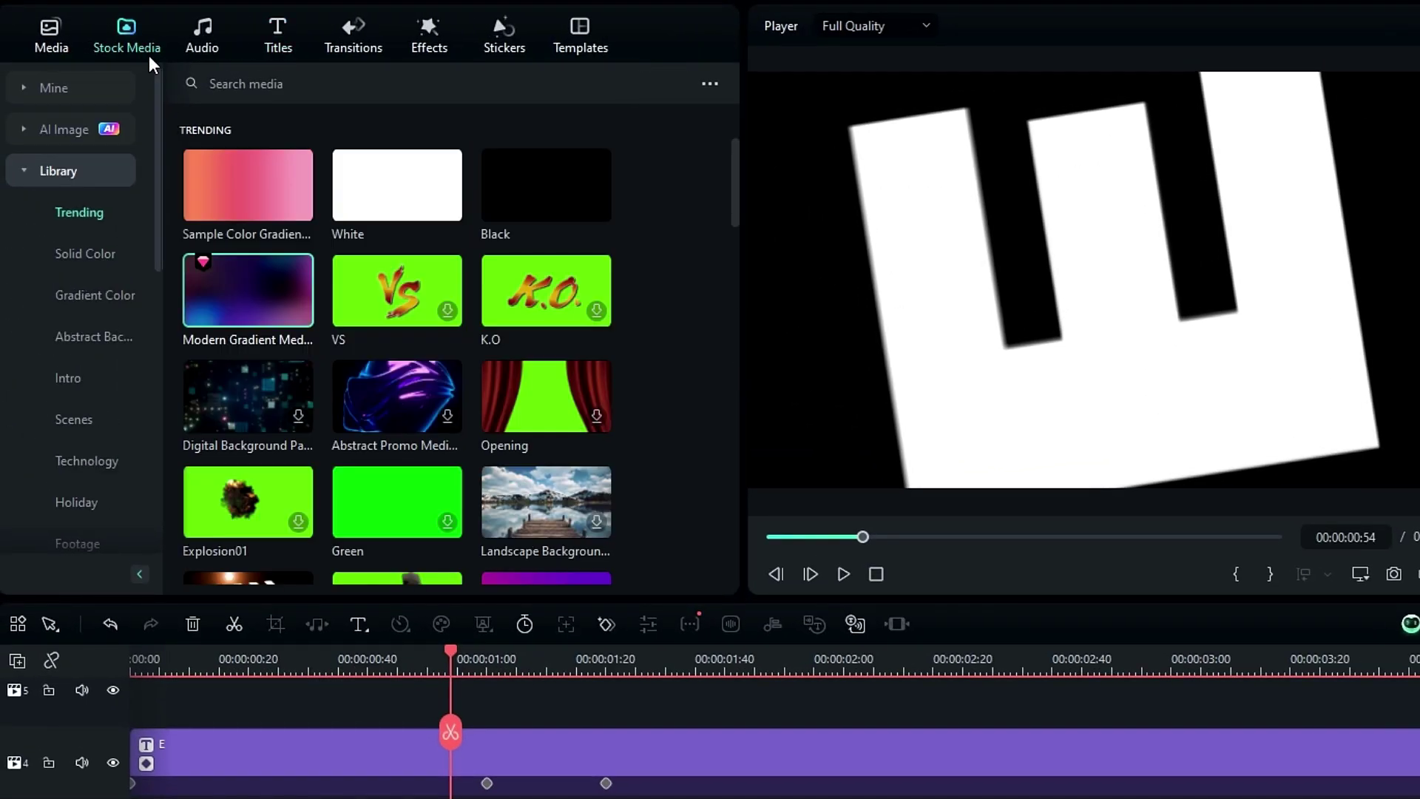
pyautogui.moveTo(238, 281); pyautogui.dragTo(105, 798)
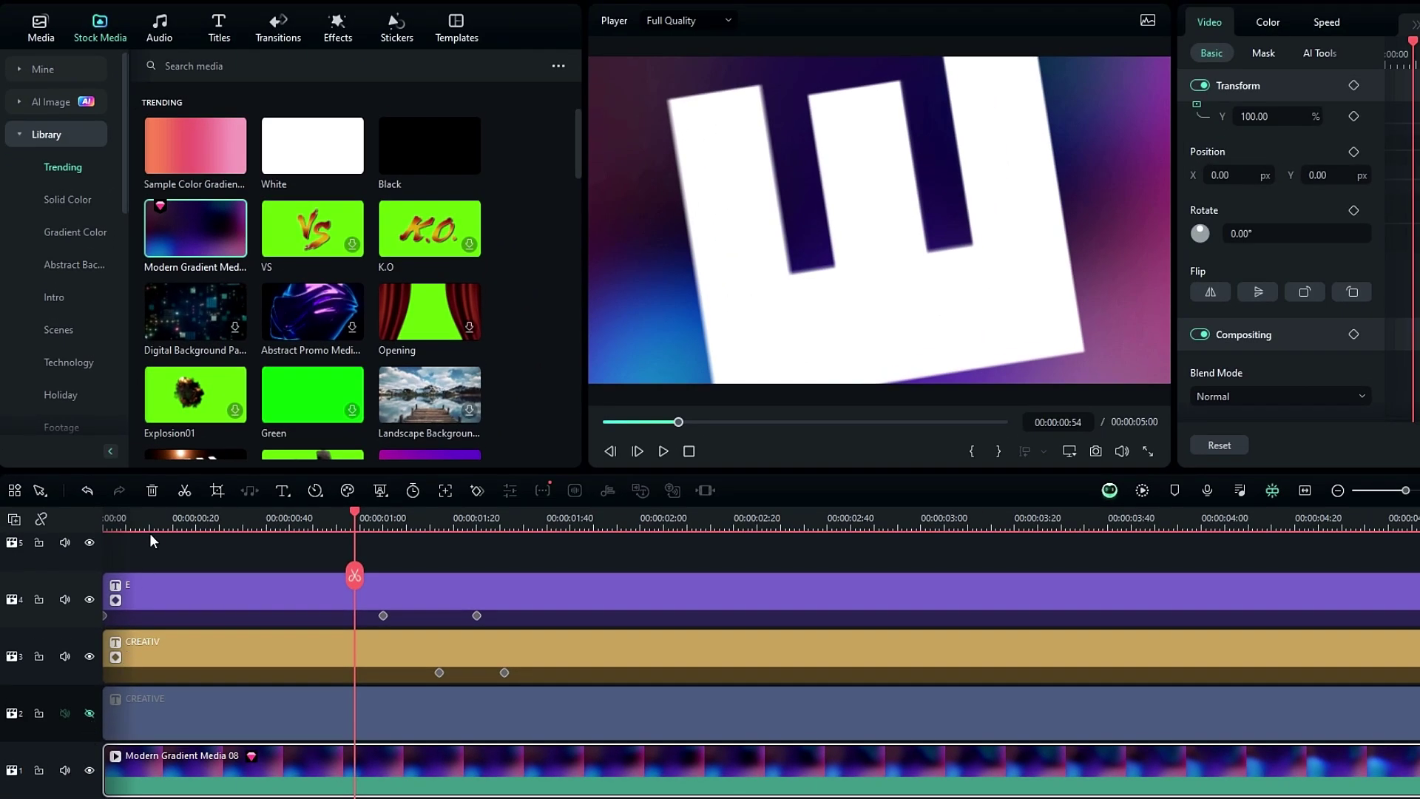
pyautogui.moveTo(150, 527); pyautogui.dragTo(181, 527)
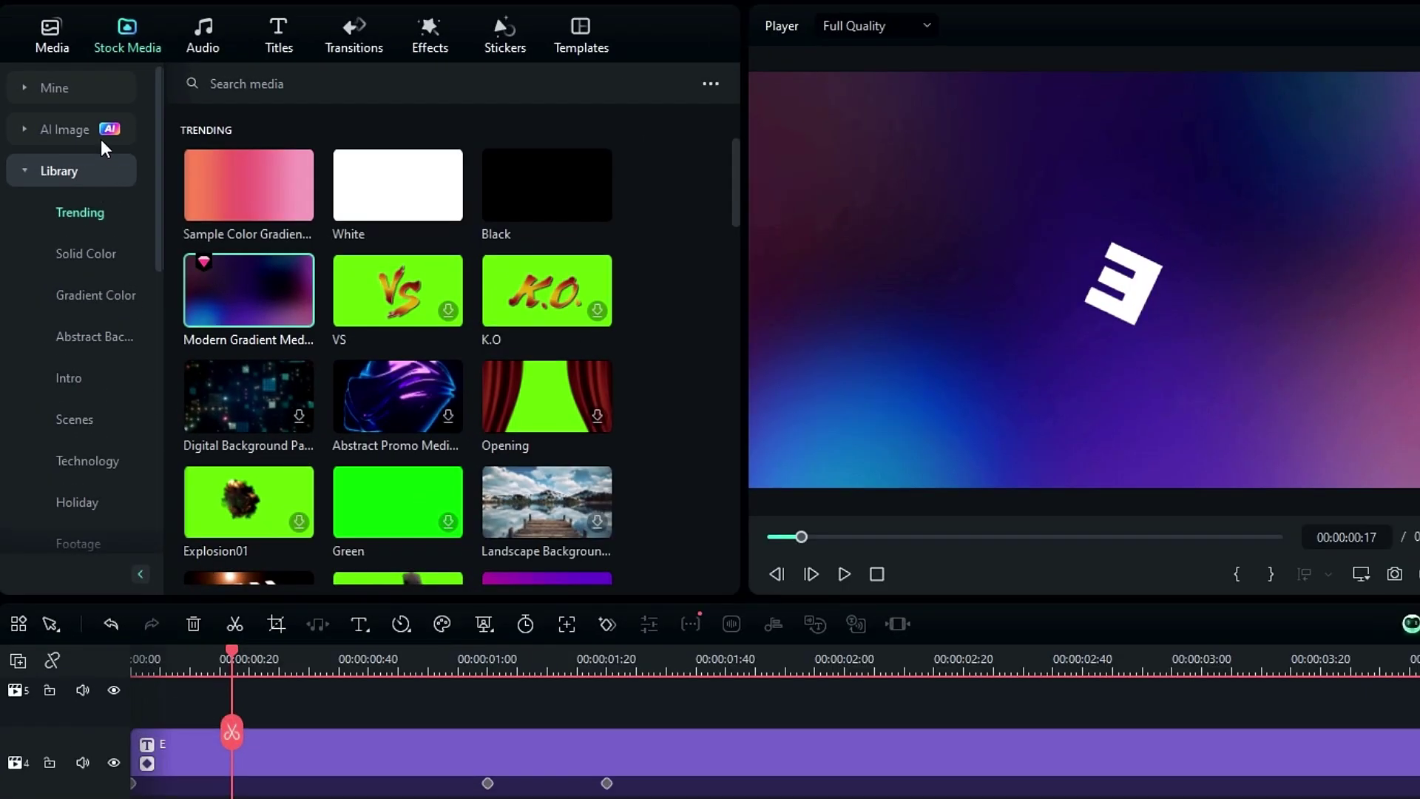
# Step: Add an Adjustment Layer clip on a new track above all the titles
pyautogui.click(66, 47)
pyautogui.click(121, 260)
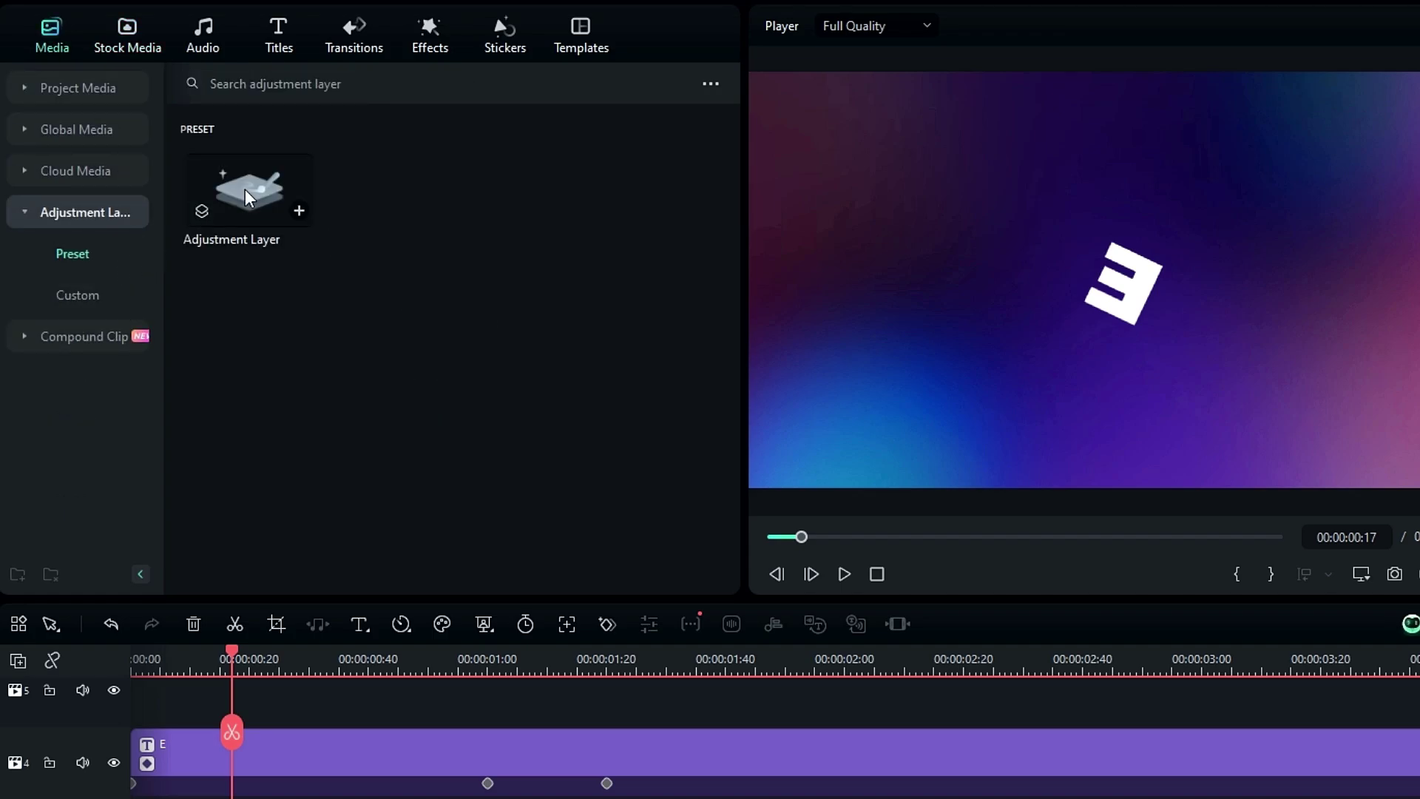
pyautogui.moveTo(246, 188); pyautogui.dragTo(333, 422)
pyautogui.moveTo(296, 375); pyautogui.dragTo(152, 665)
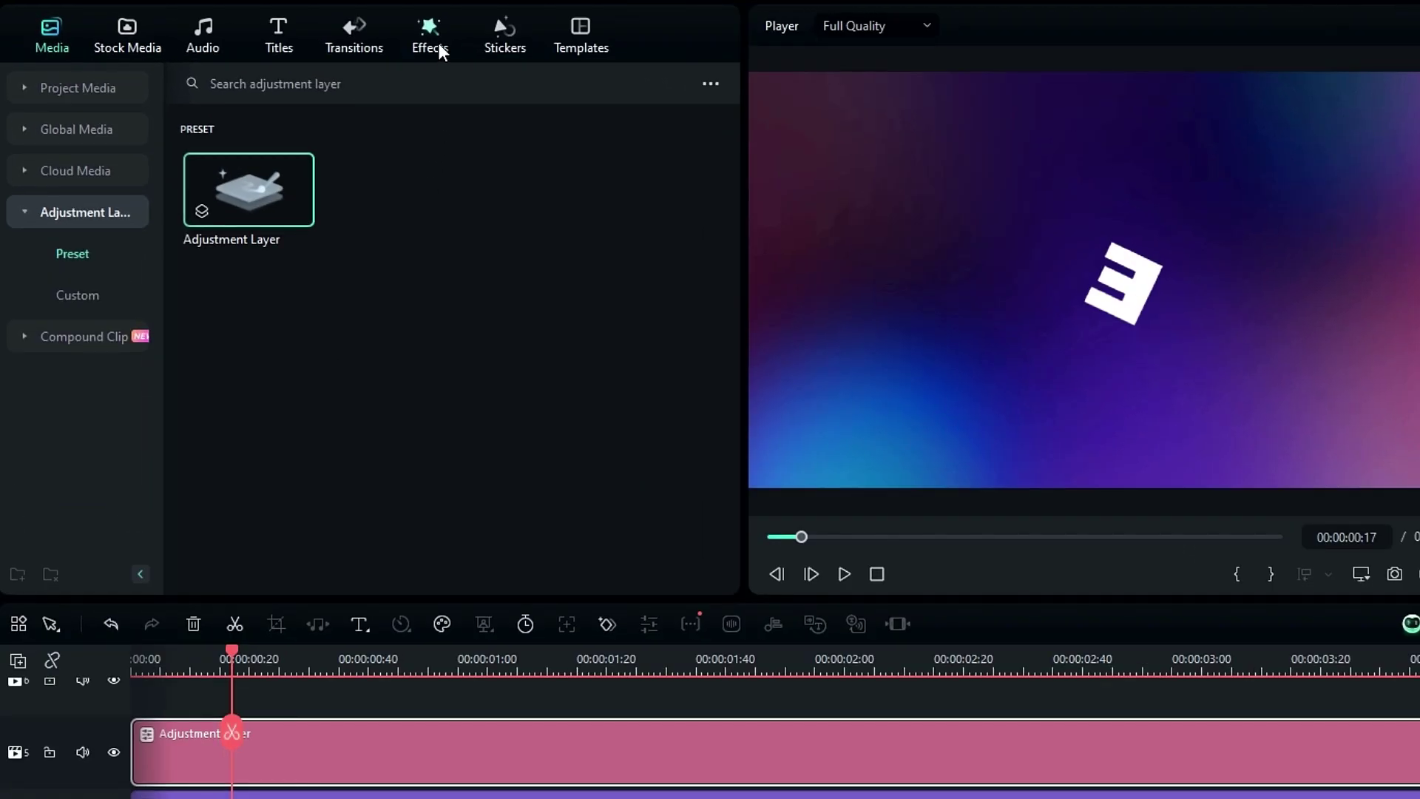
# Step: Apply Radial Blur to the Adjustment Layer clip and set its Phase Increment to 0
pyautogui.click(438, 43)
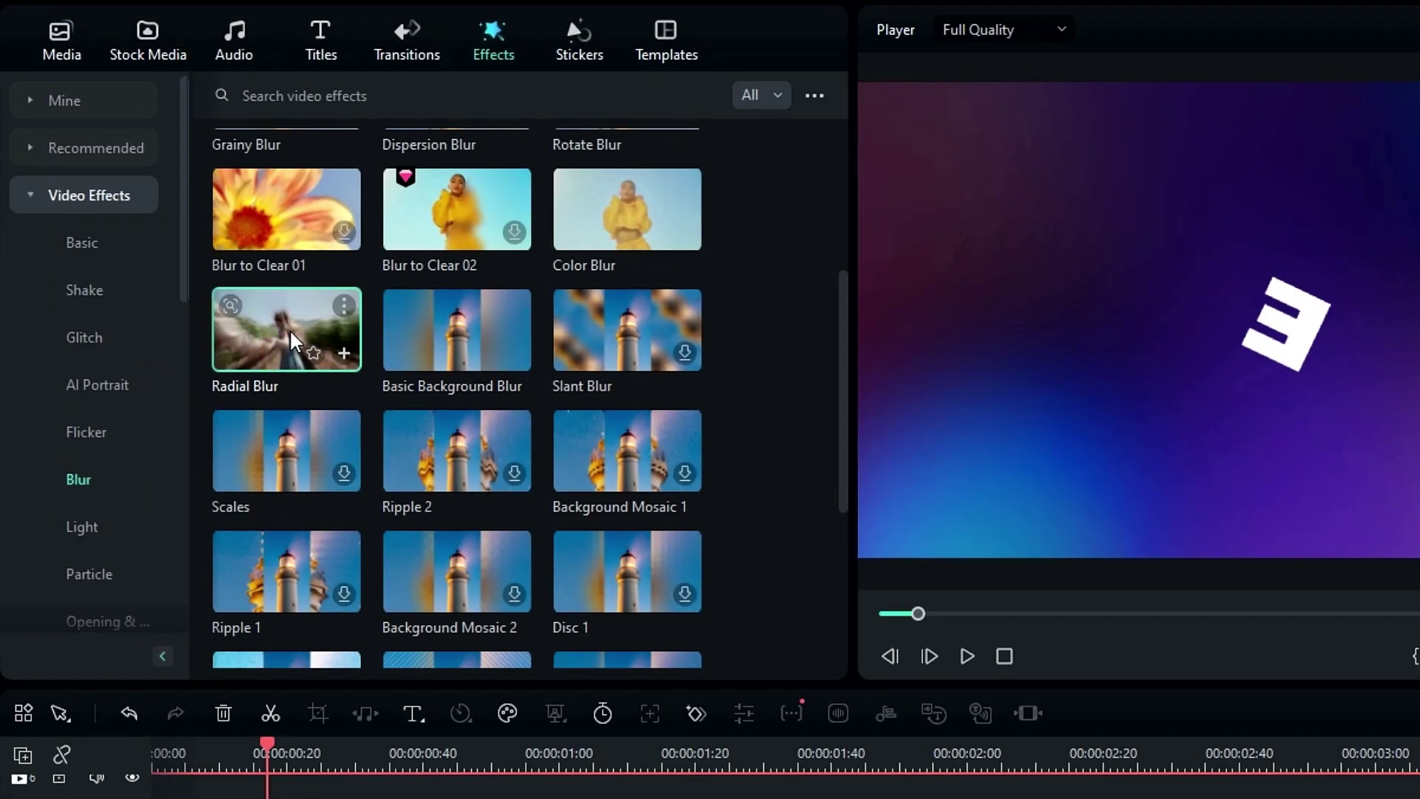
pyautogui.moveTo(292, 341); pyautogui.dragTo(319, 798)
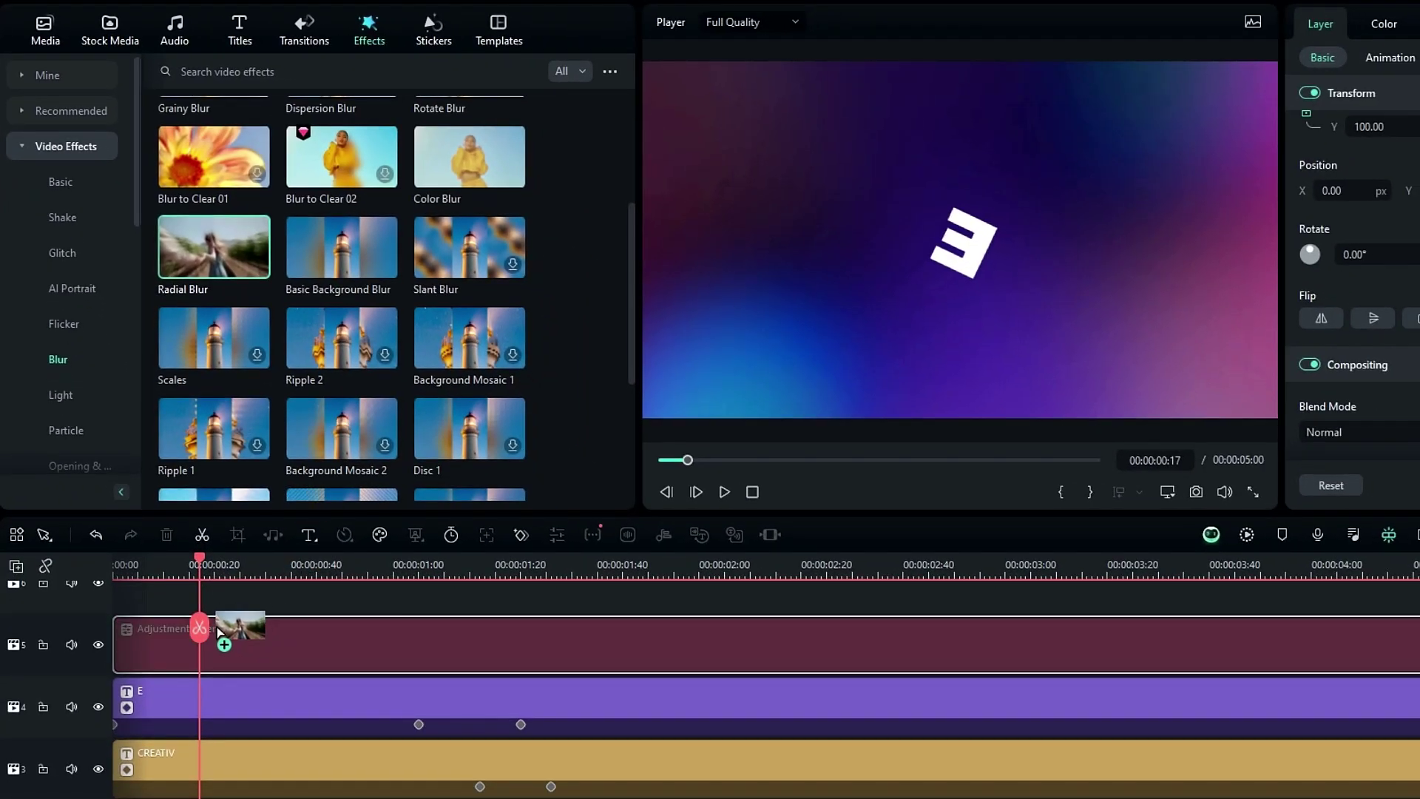
pyautogui.moveTo(218, 631); pyautogui.dragTo(216, 626)
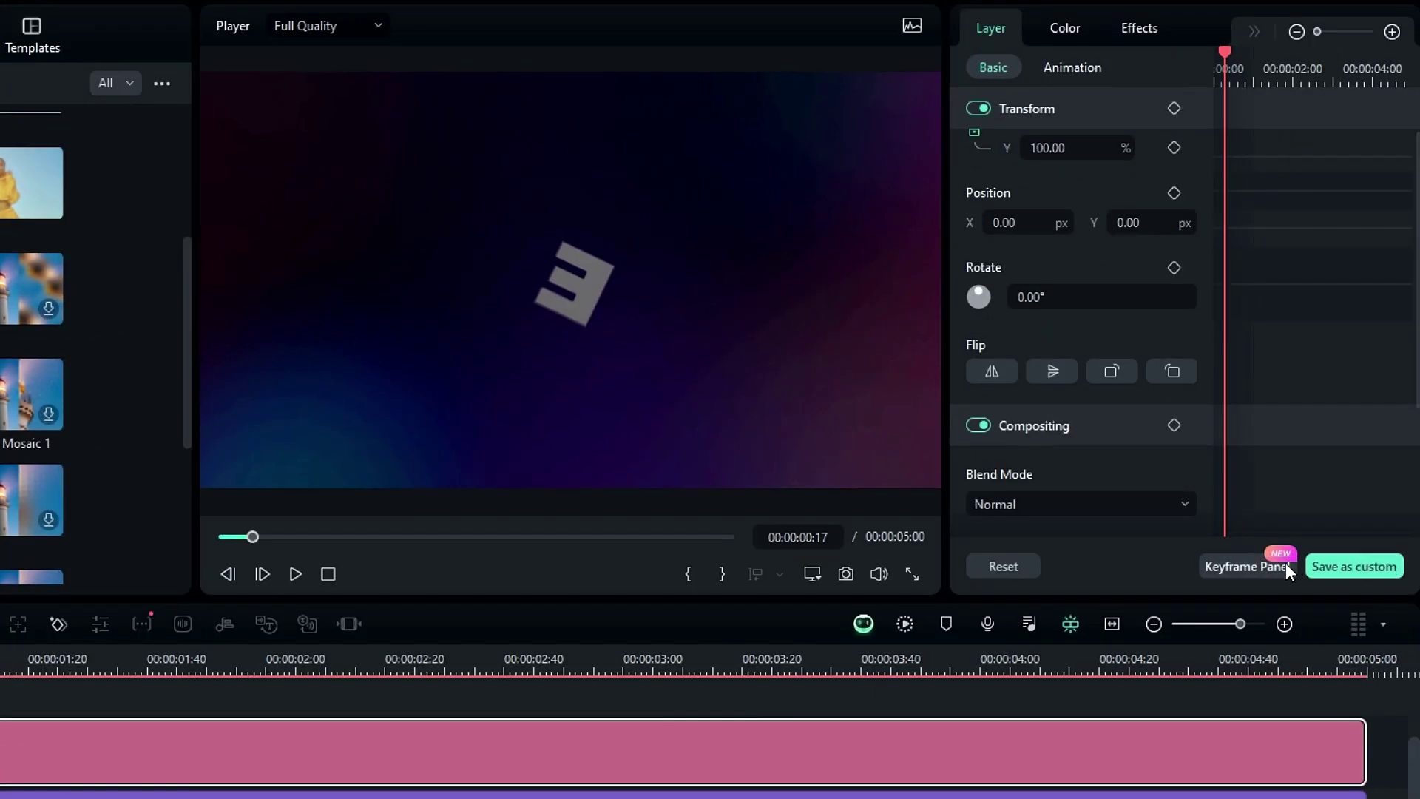
pyautogui.click(1278, 564)
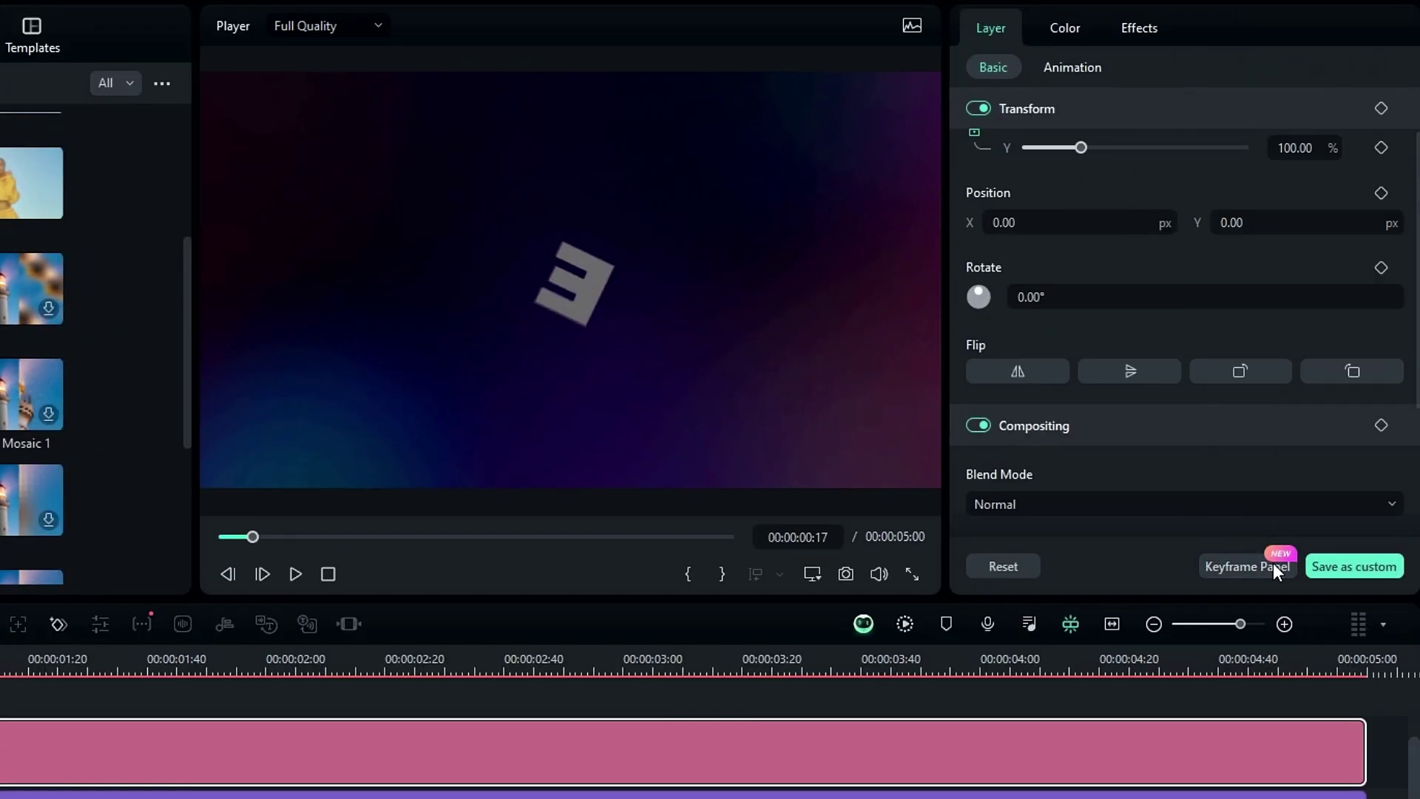
pyautogui.click(1150, 29)
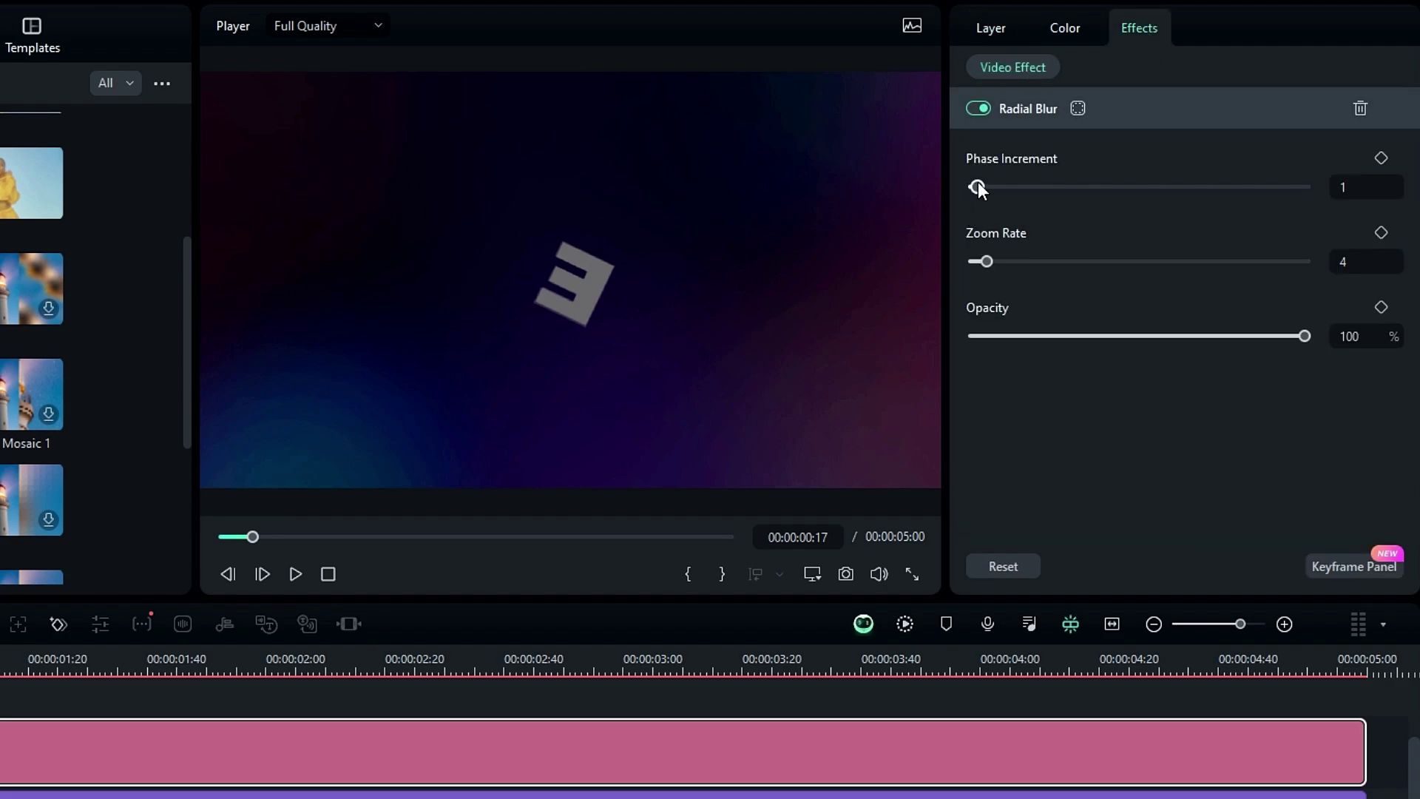
pyautogui.moveTo(978, 186); pyautogui.dragTo(971, 187)
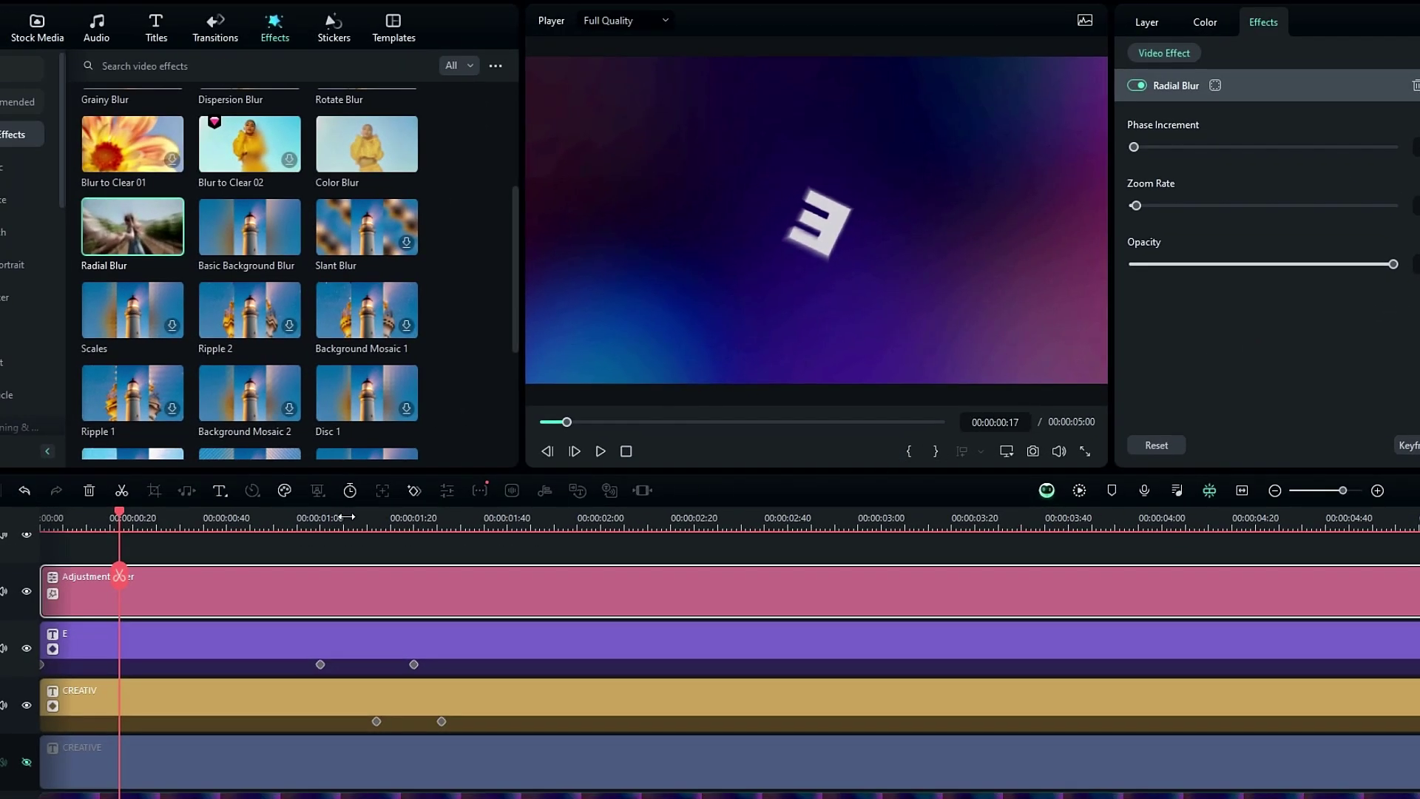
# Step: Keyframe the Radial Blur opacity from 100 down to 0 around 00:00:01:30
pyautogui.moveTo(347, 518); pyautogui.dragTo(390, 529)
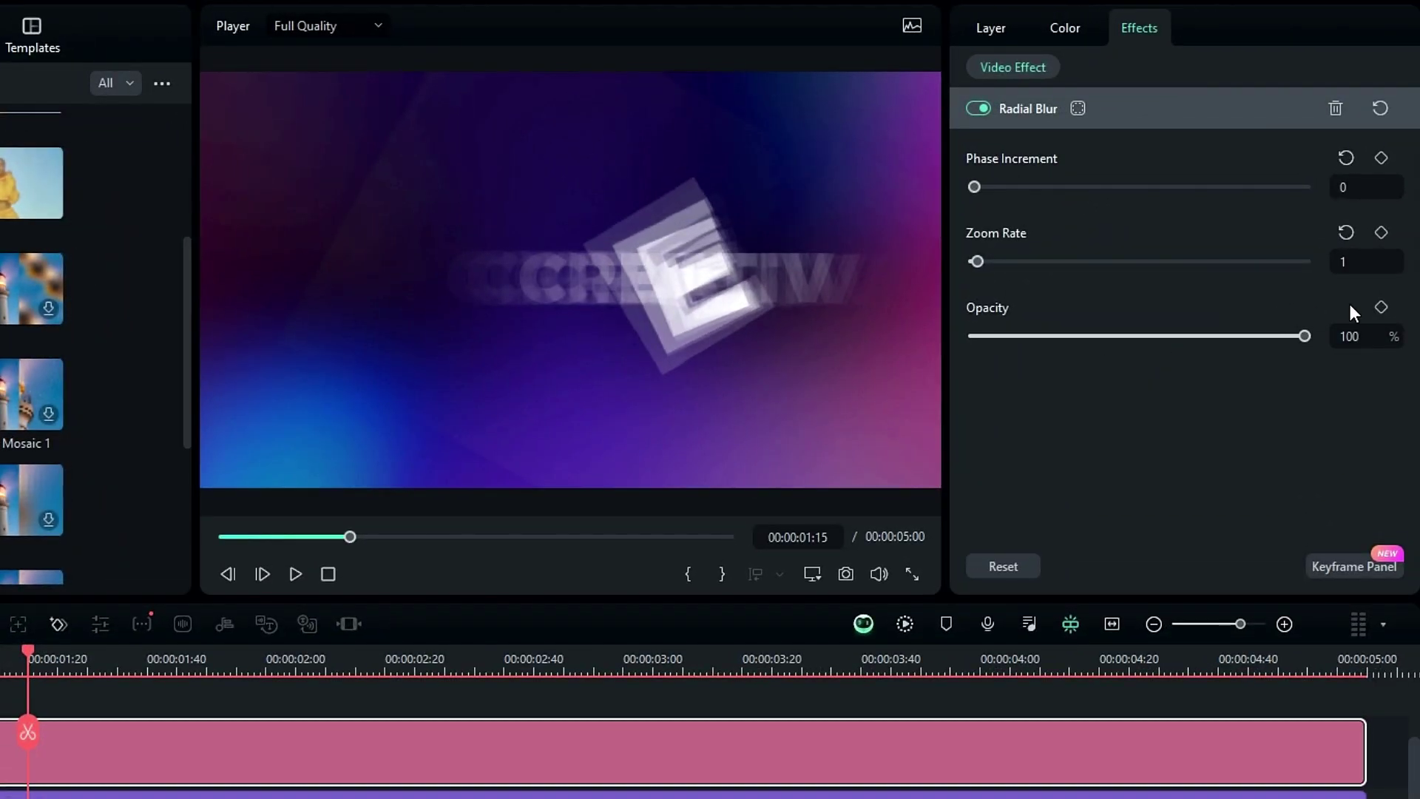
pyautogui.click(1380, 306)
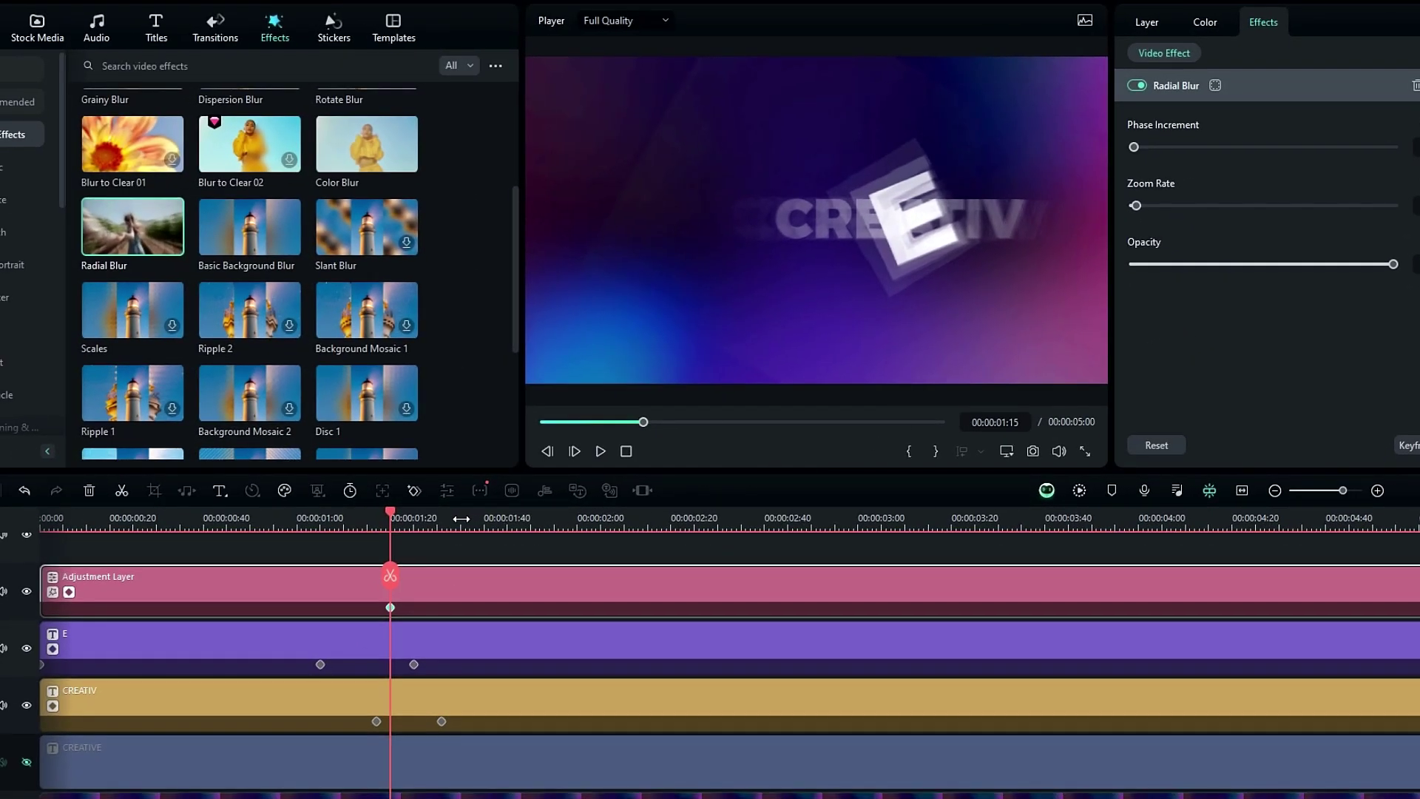
pyautogui.moveTo(461, 519); pyautogui.dragTo(460, 521)
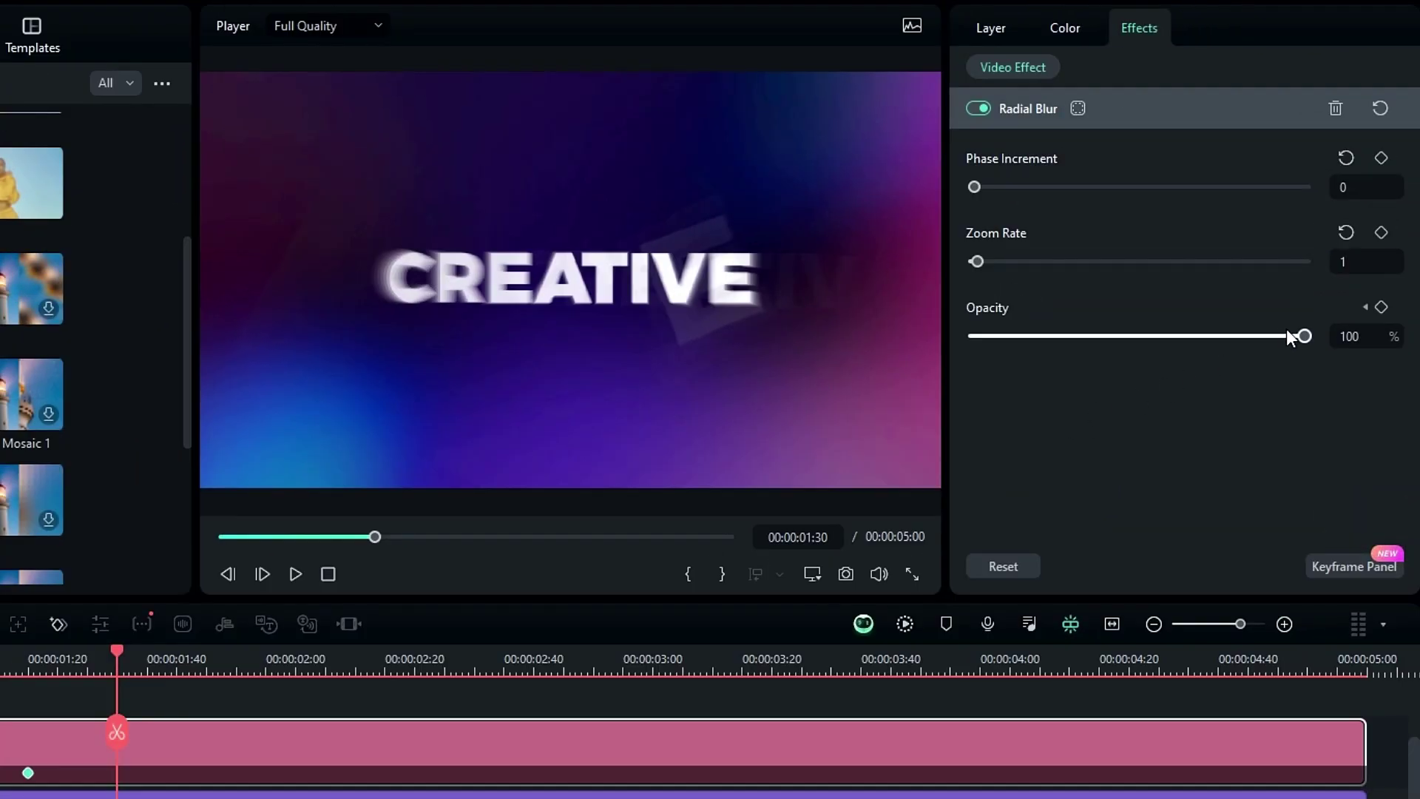
pyautogui.moveTo(1291, 336); pyautogui.dragTo(1005, 337)
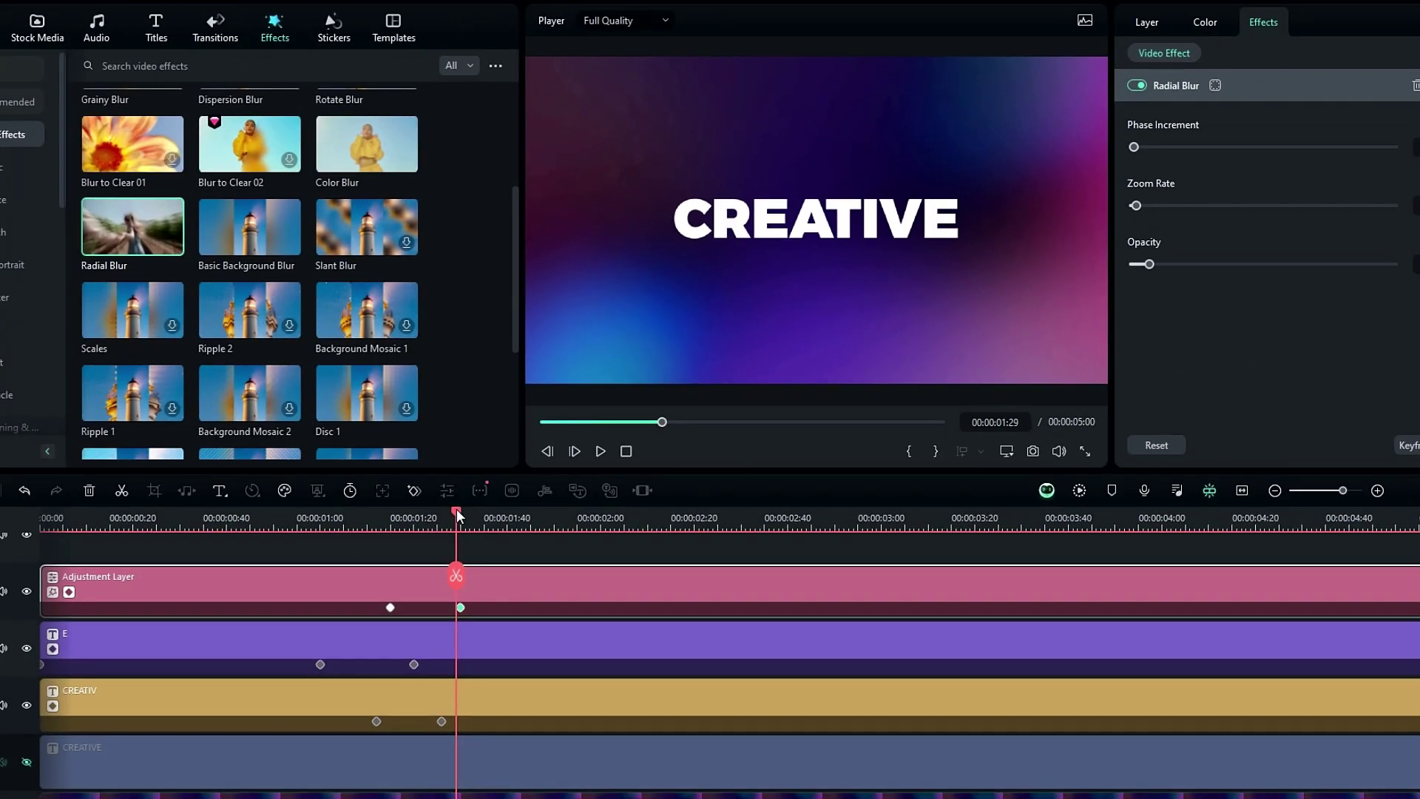
pyautogui.moveTo(455, 509); pyautogui.dragTo(32, 536)
pyautogui.press('space')
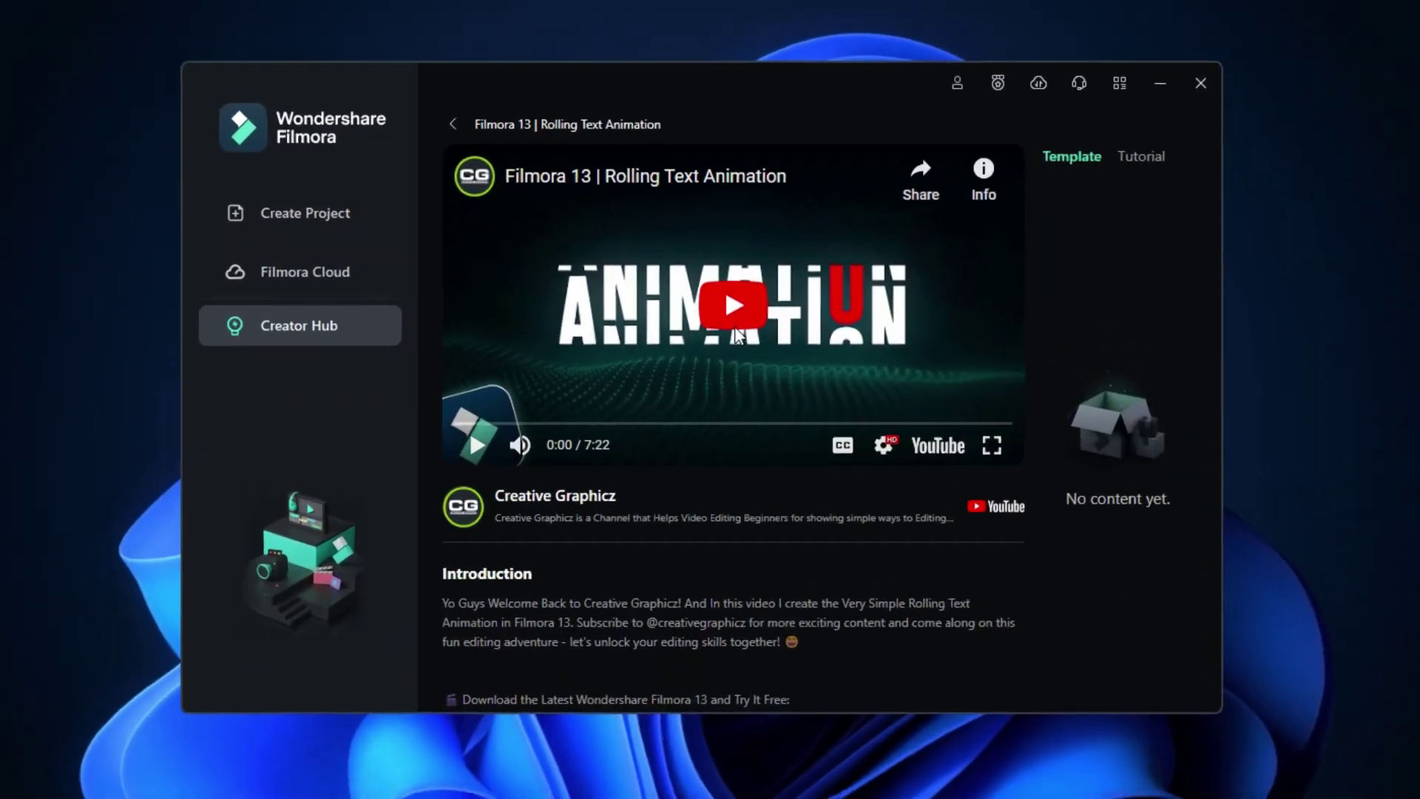
pyautogui.click(733, 326)
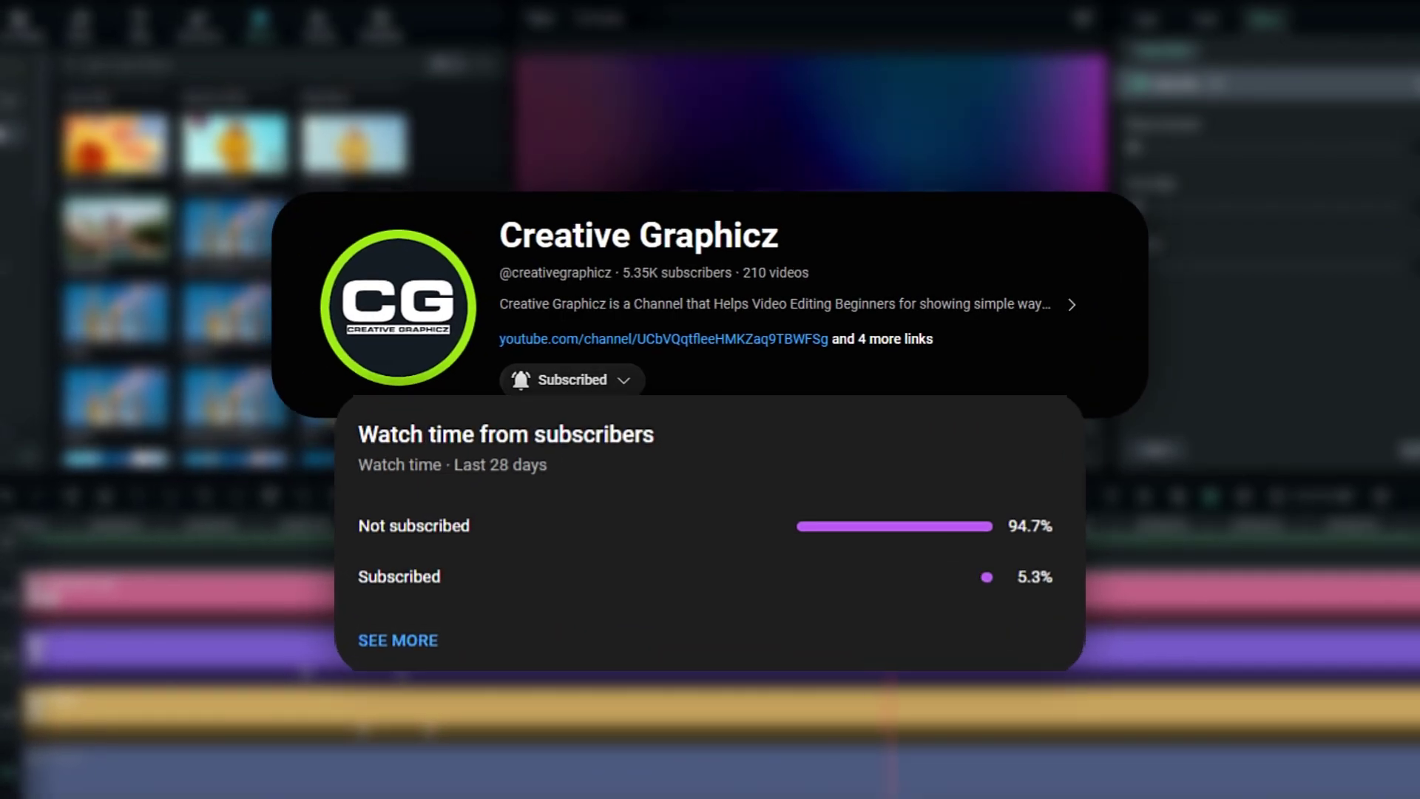
pyautogui.press('space')
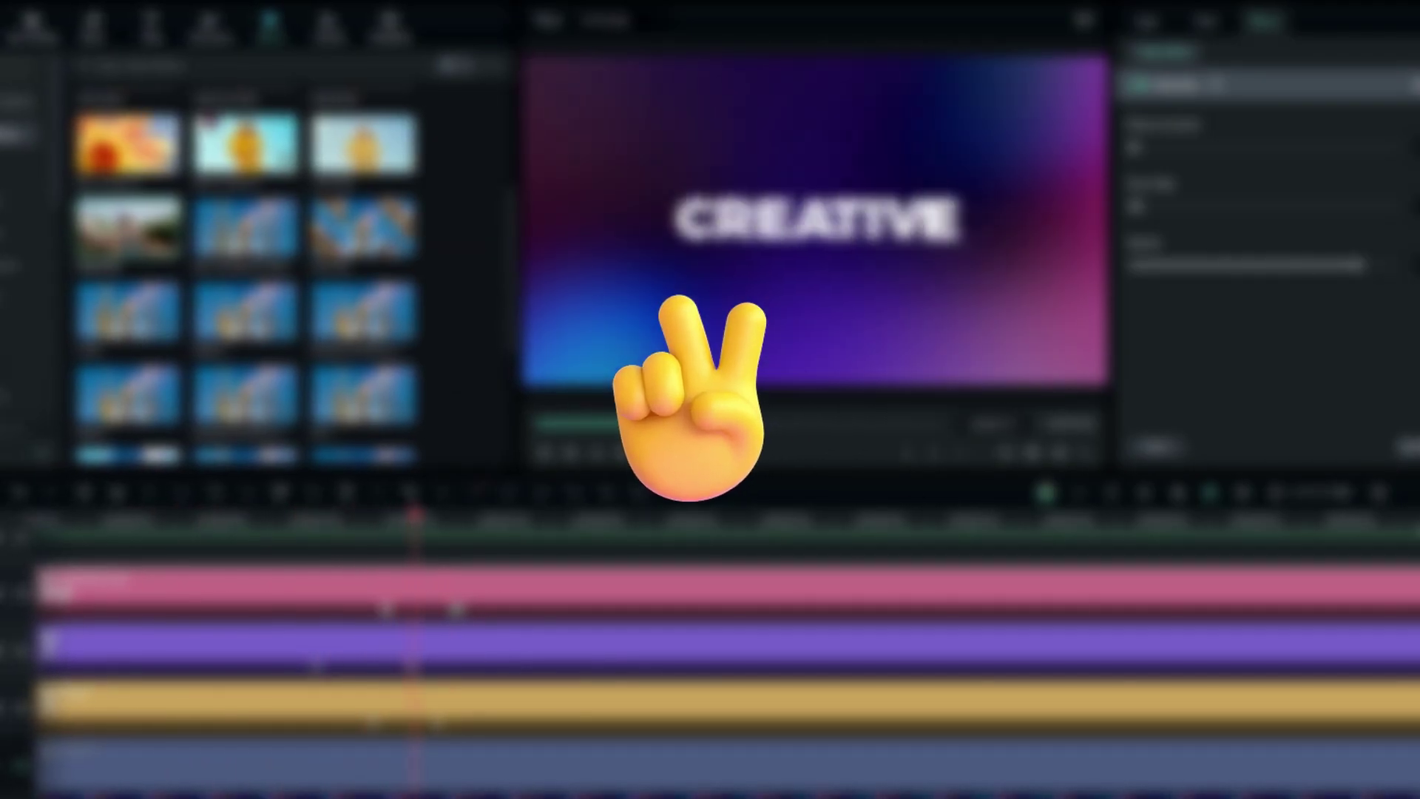